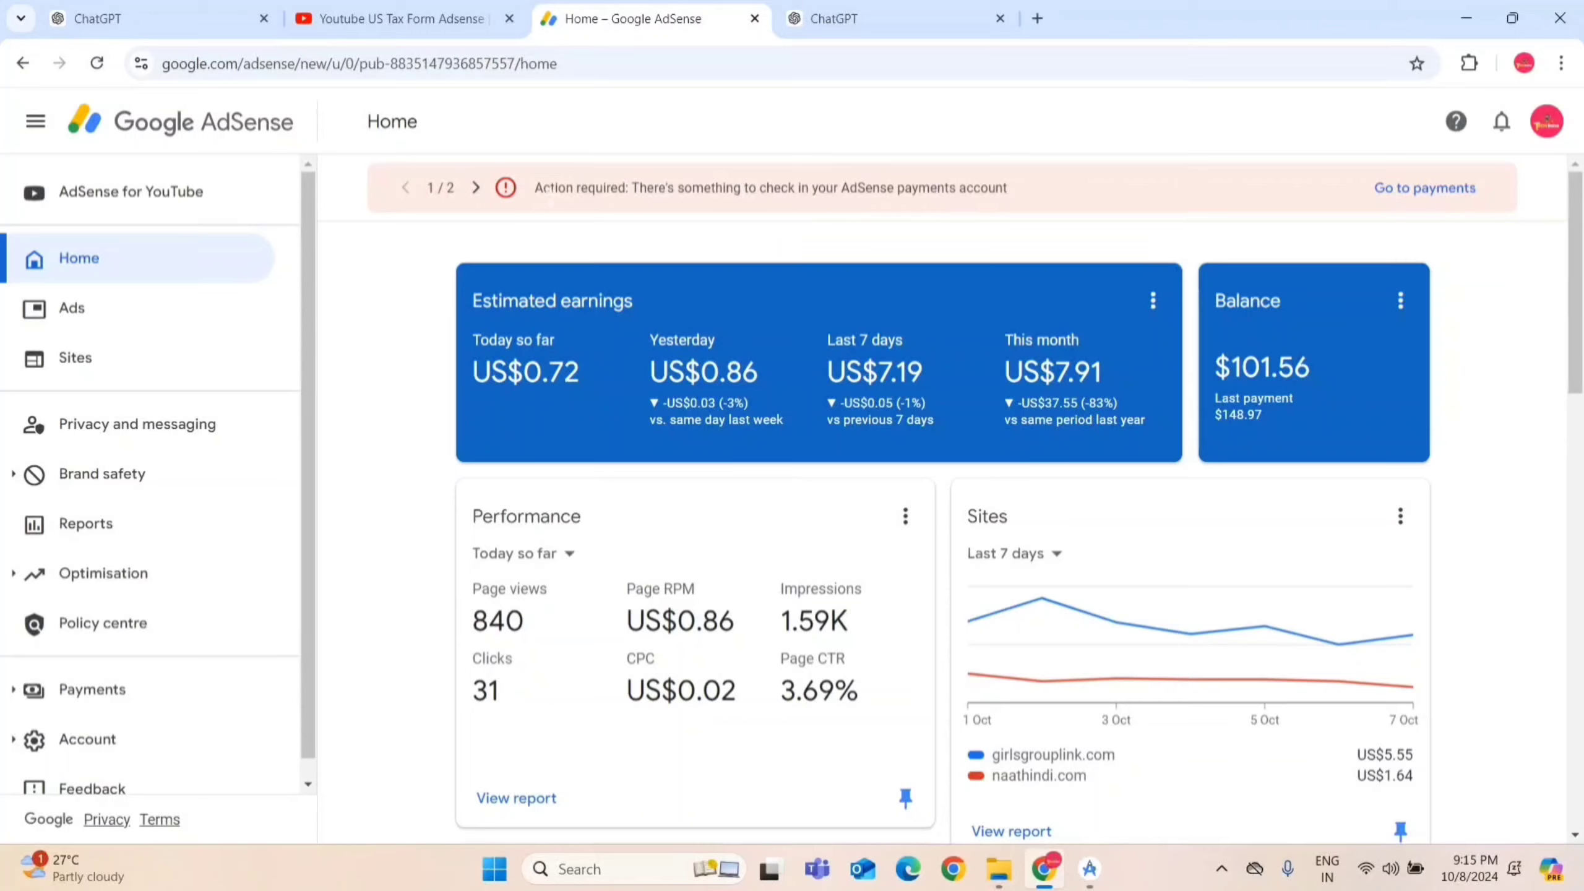
- Review both action-required alerts on the home page, covering the AdSense and AdSense for YouTube payments accounts
drag(563, 190, 946, 189)
click(945, 189)
click(480, 191)
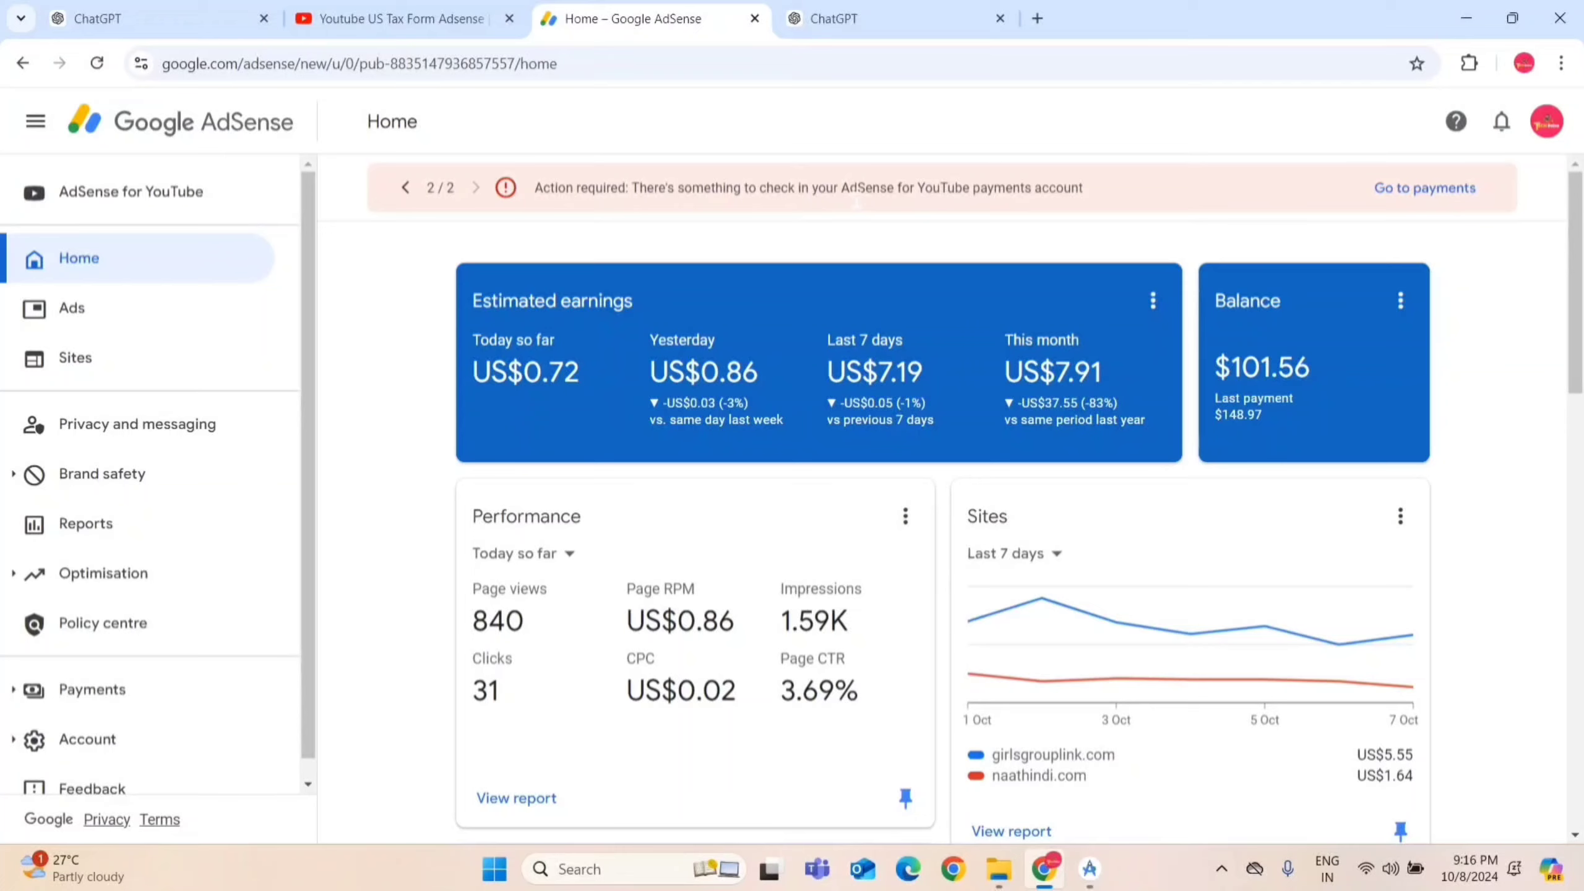
drag(840, 189, 1093, 196)
click(1093, 196)
click(406, 190)
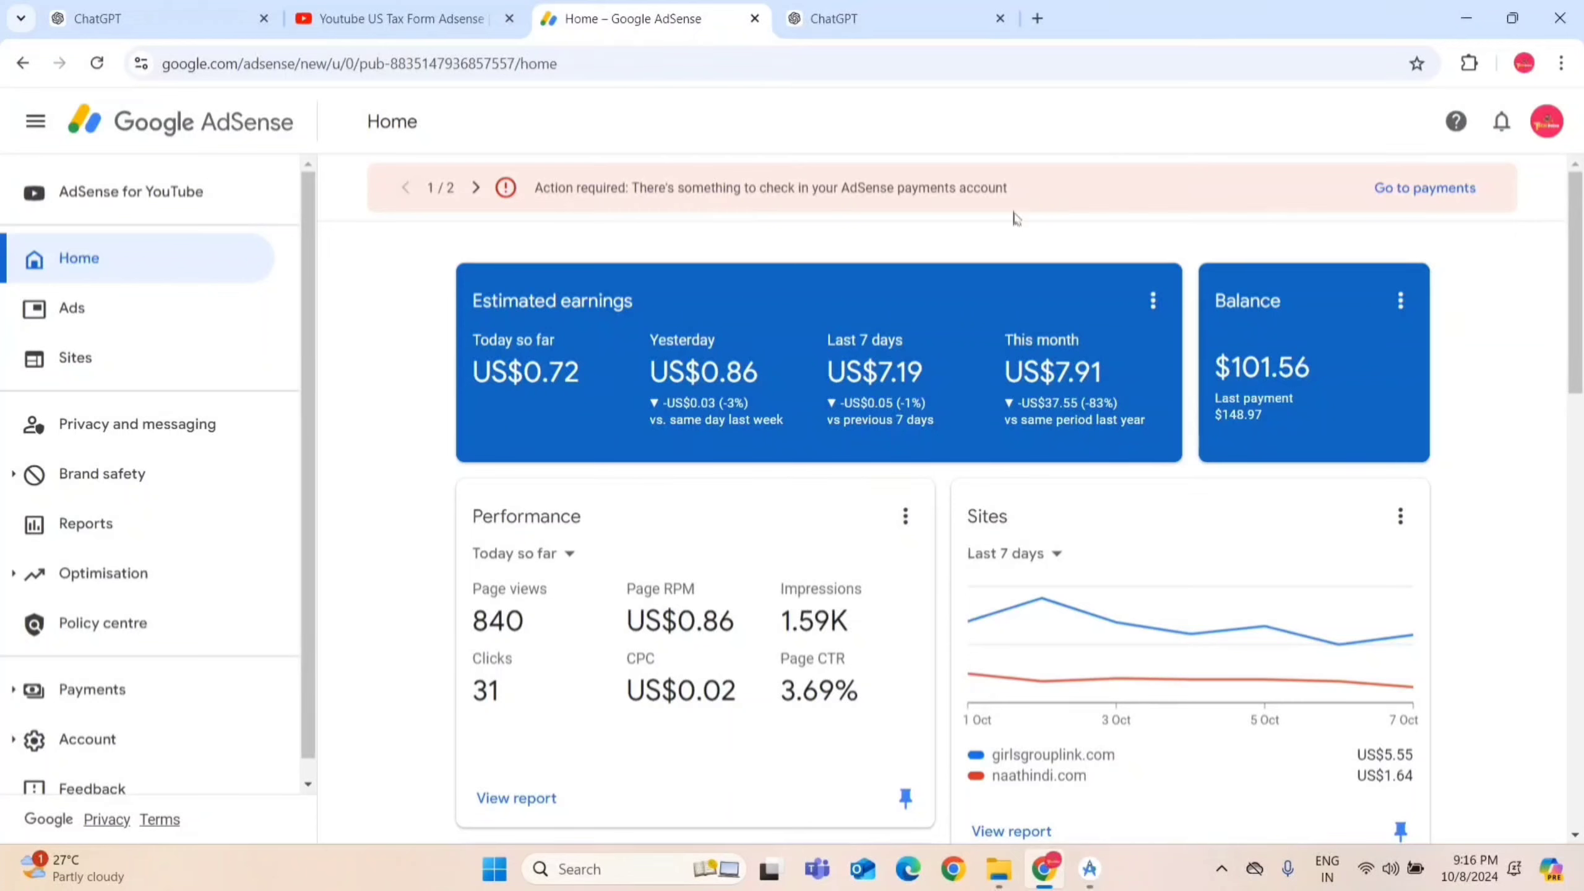
- Open the payments info, view the YouTube (India) payments account and switch back to AdSense (India)
click(1416, 196)
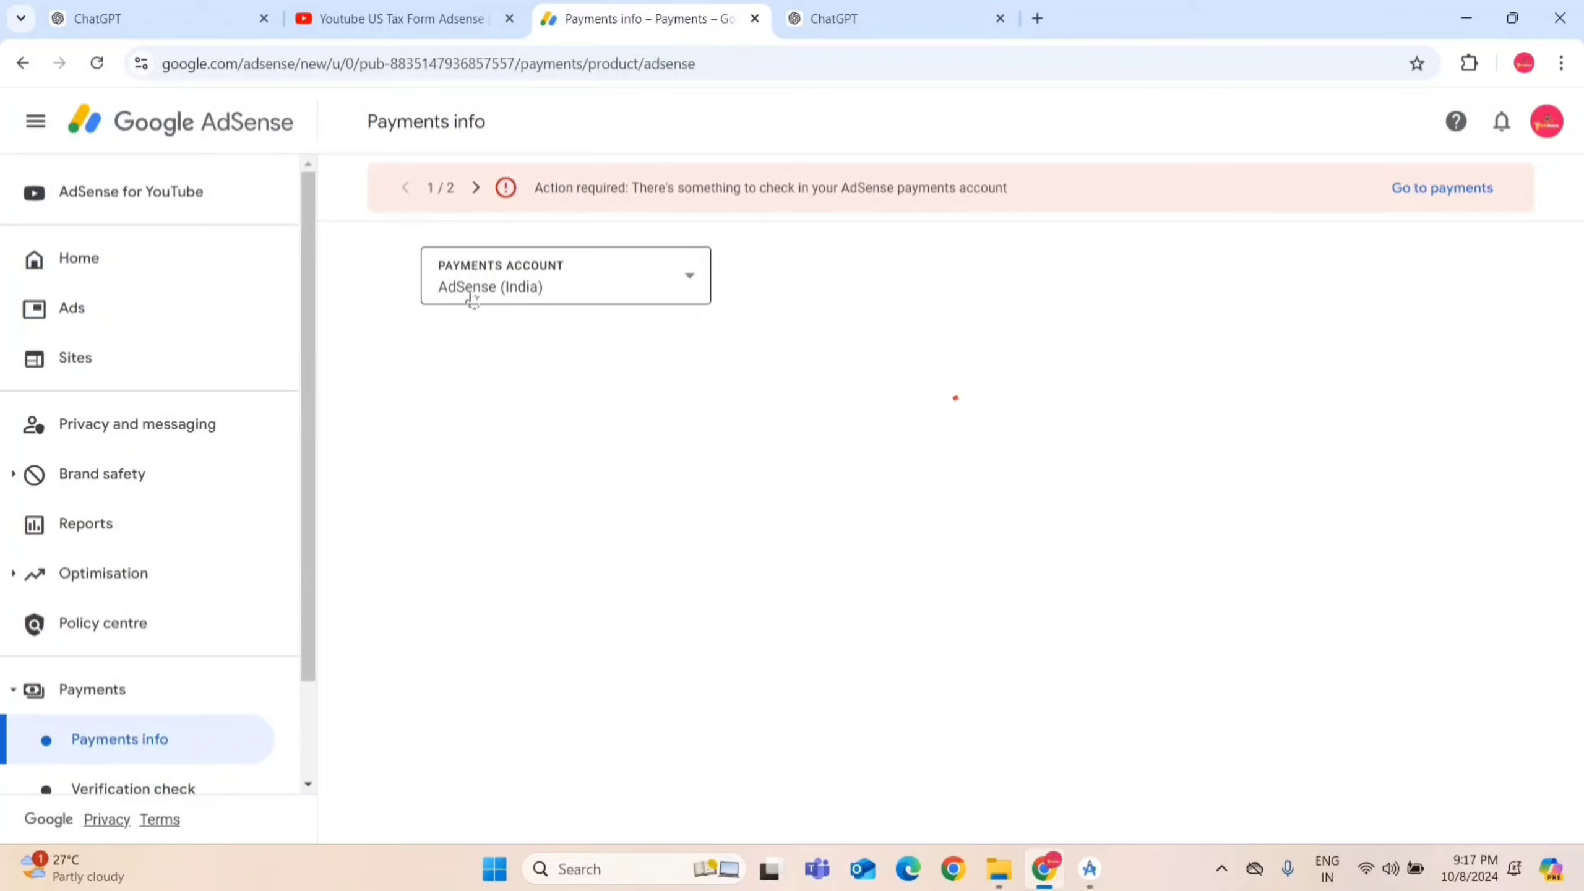
click(658, 297)
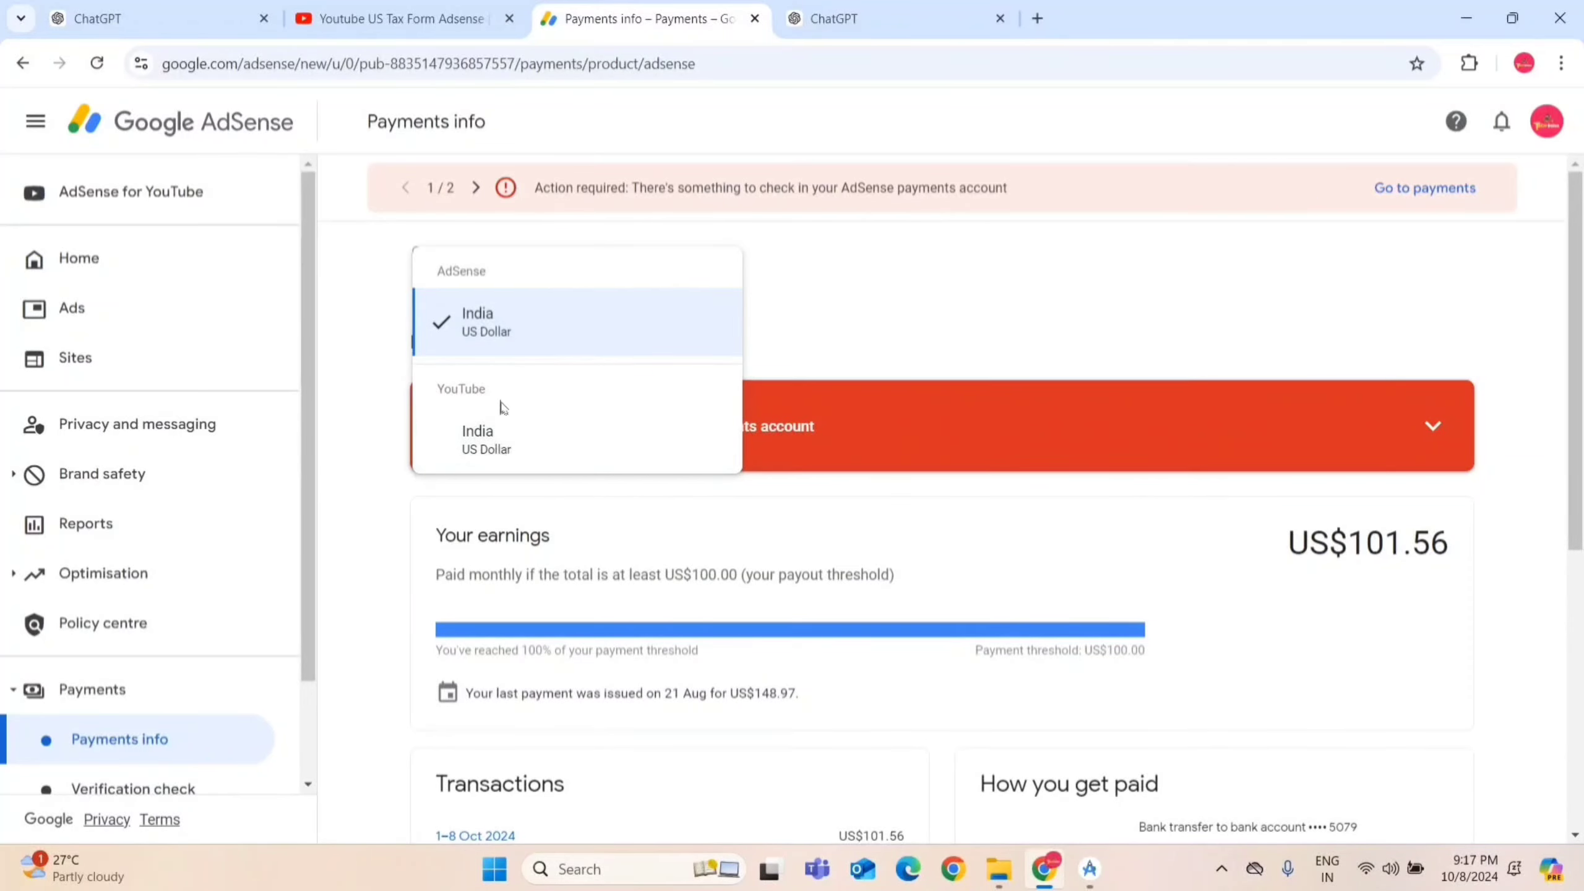
click(512, 451)
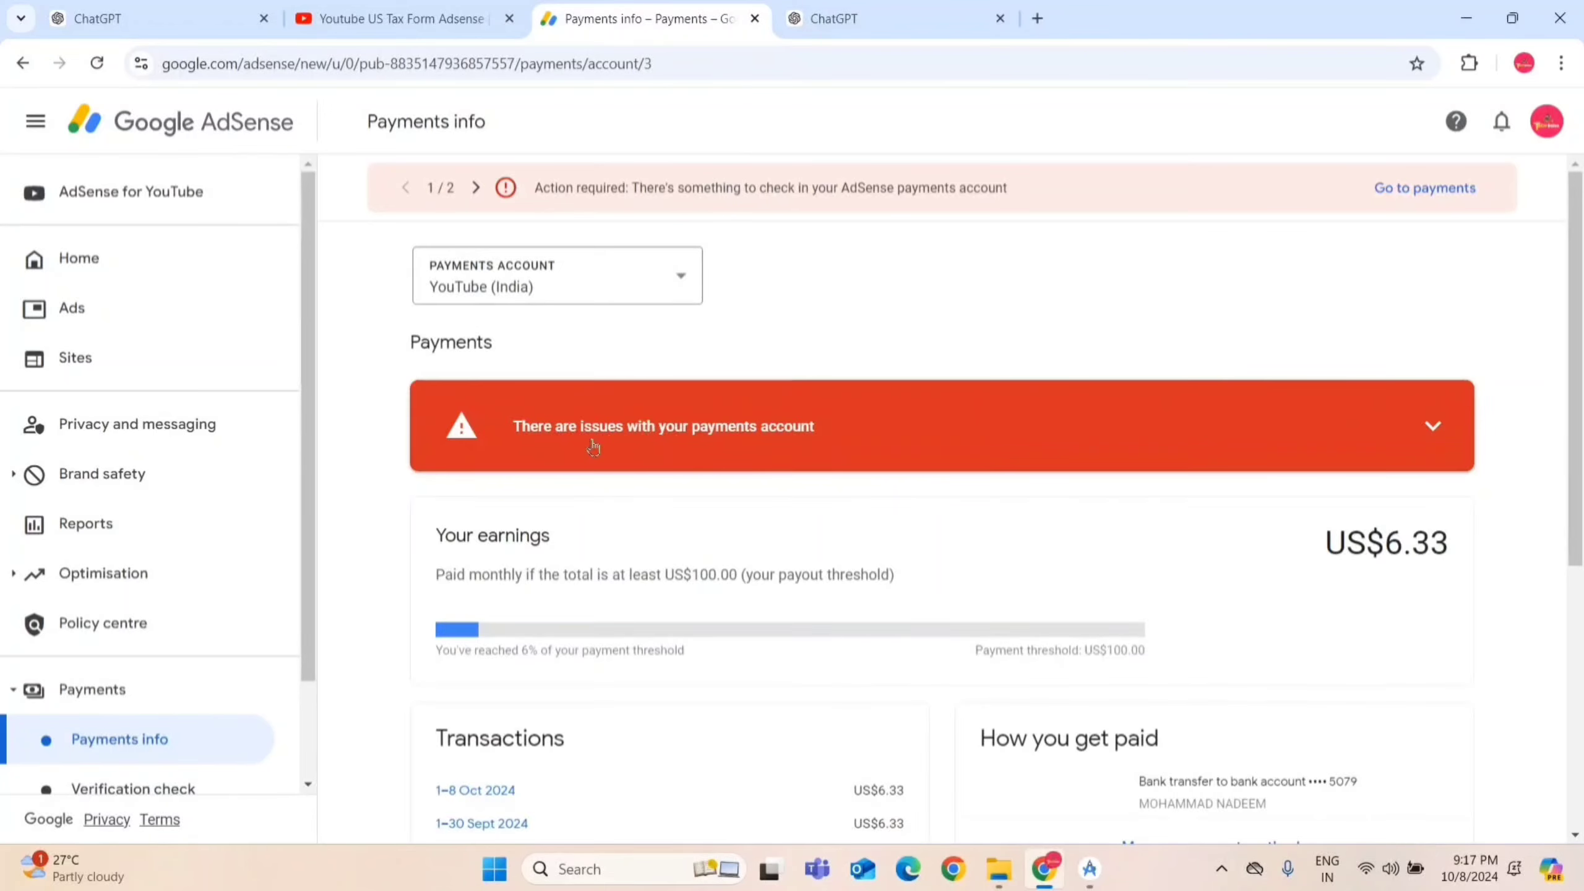
click(558, 295)
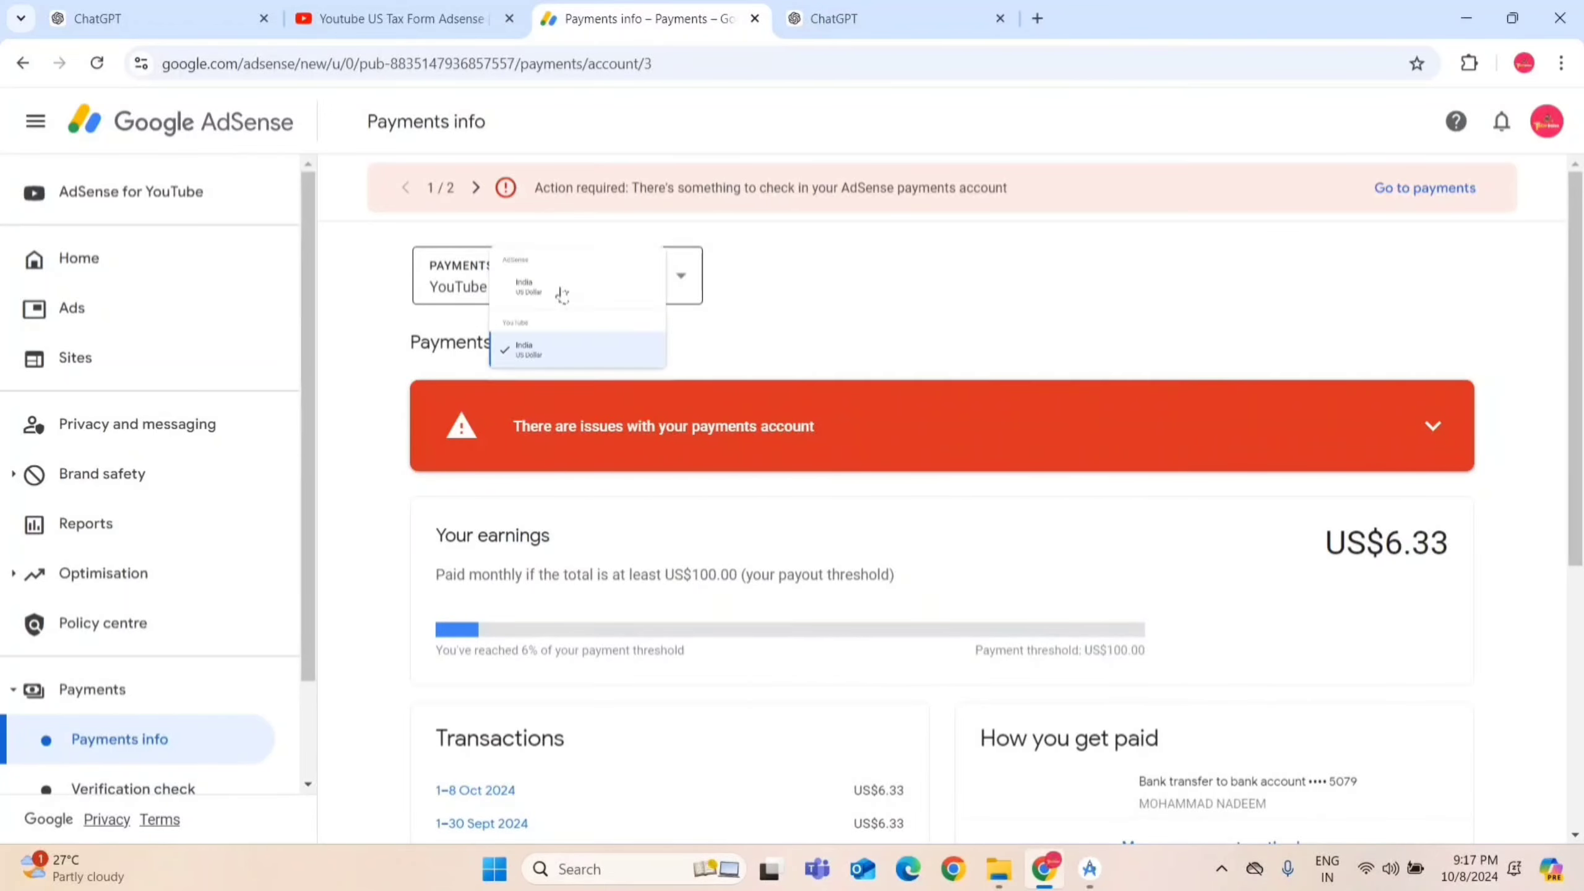
click(517, 331)
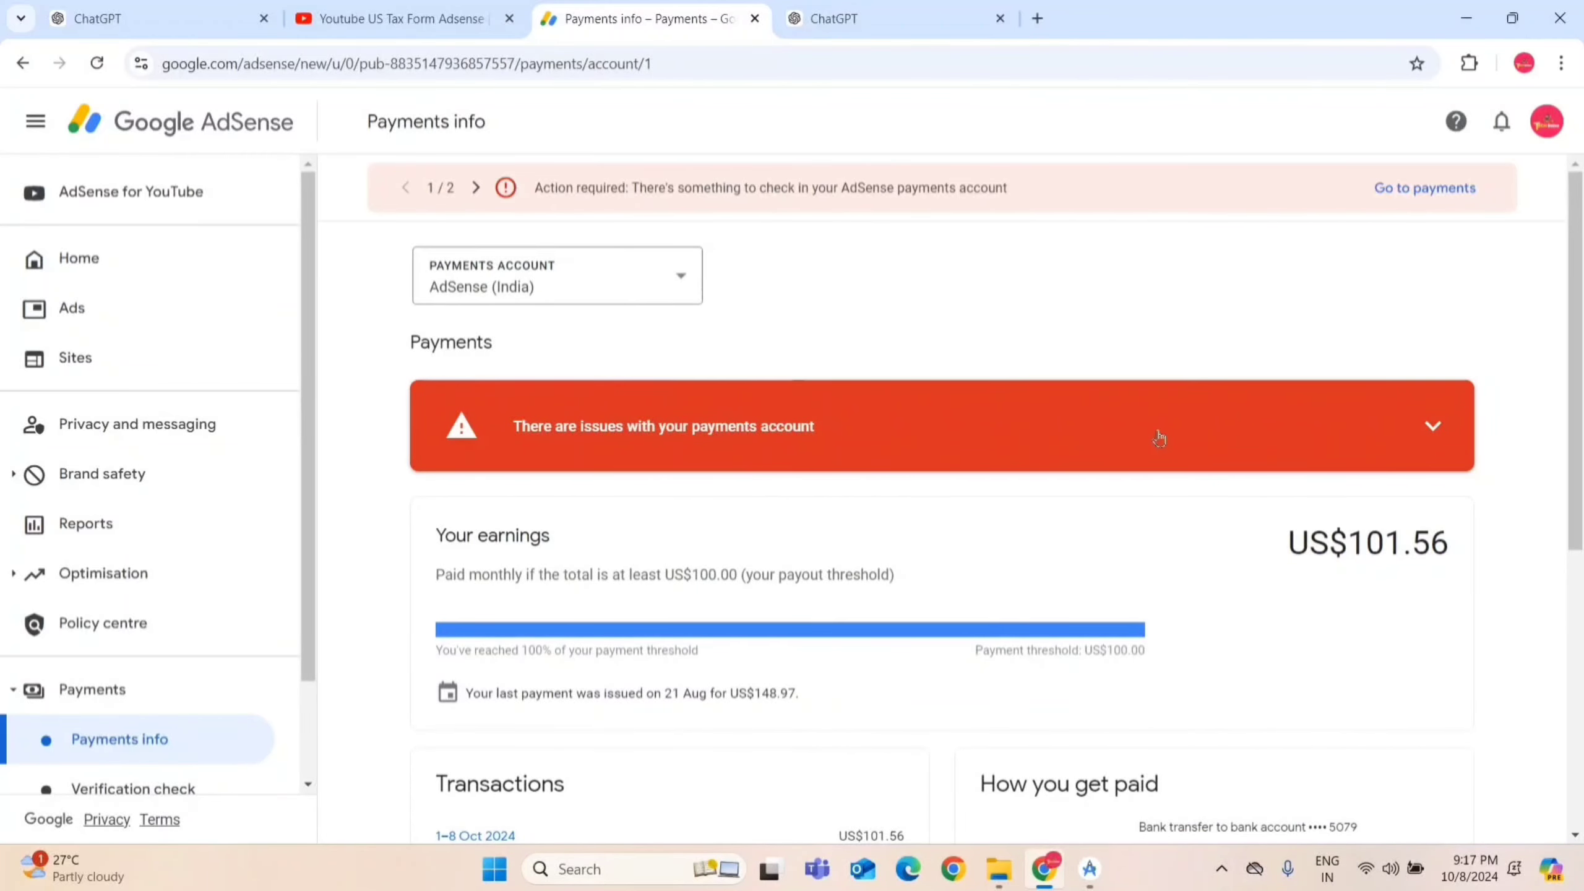
- Expand the payments account issues and follow the expiring tax form issue to the tax info management page
scroll(1472, 455, down, 1)
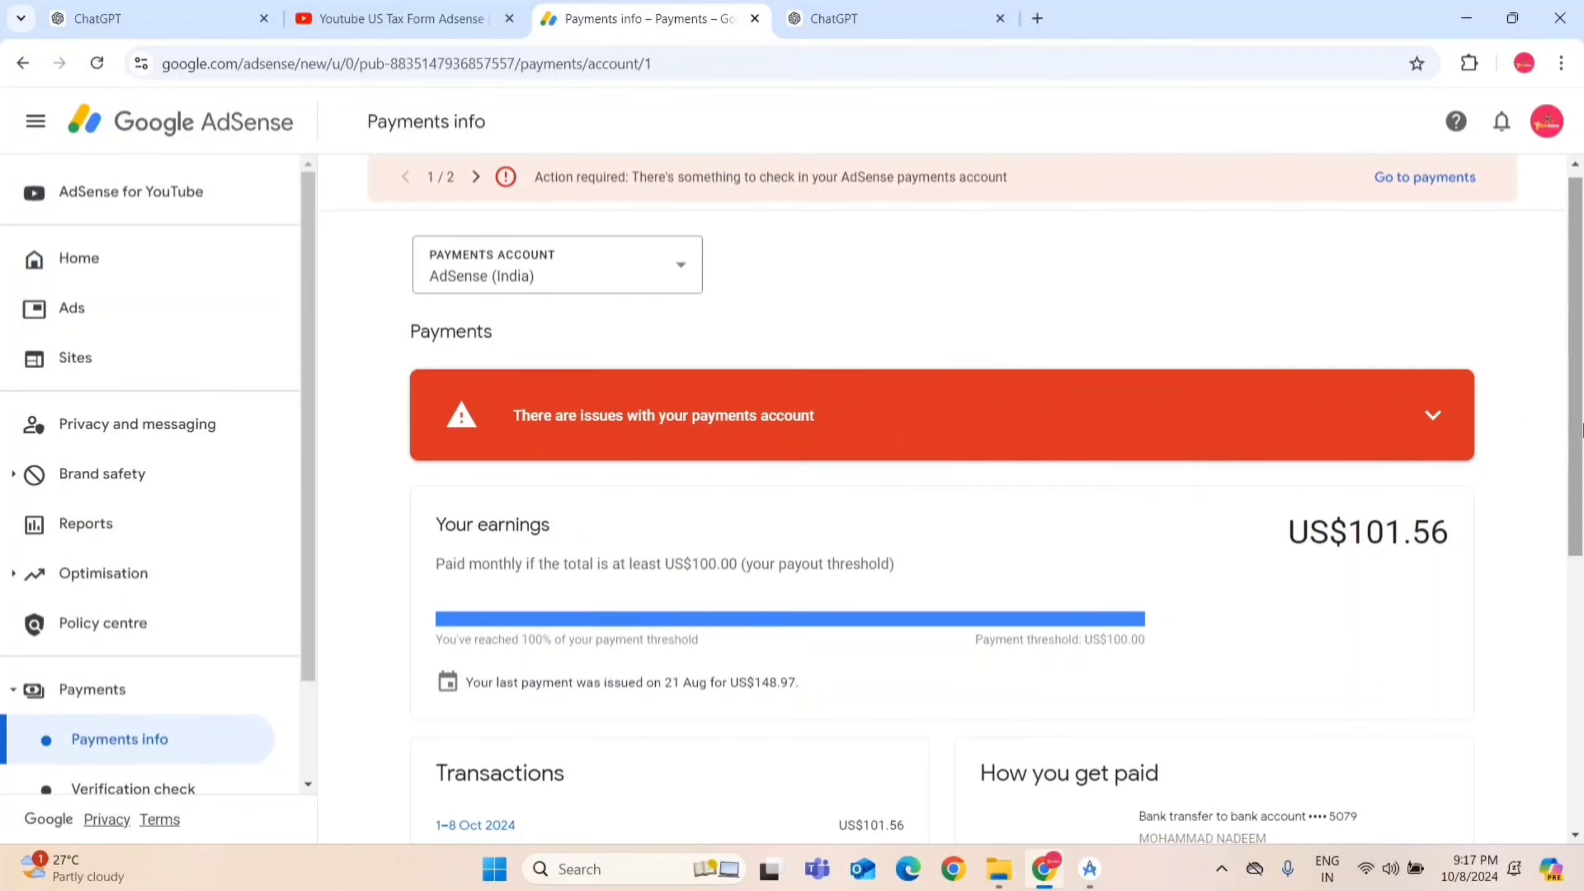
click(1445, 429)
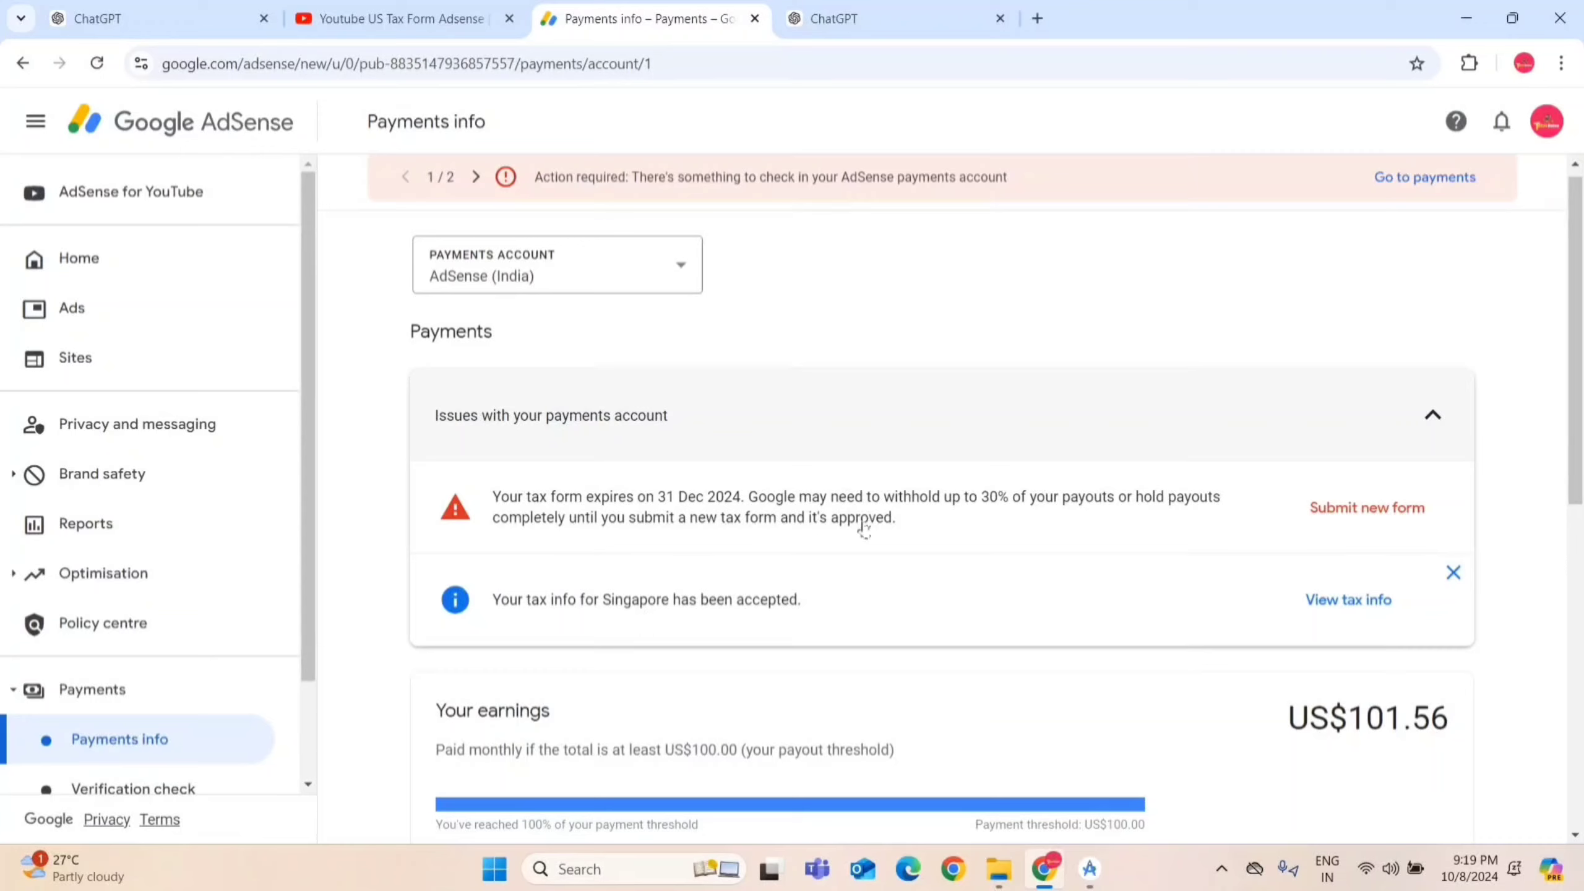
click(1333, 511)
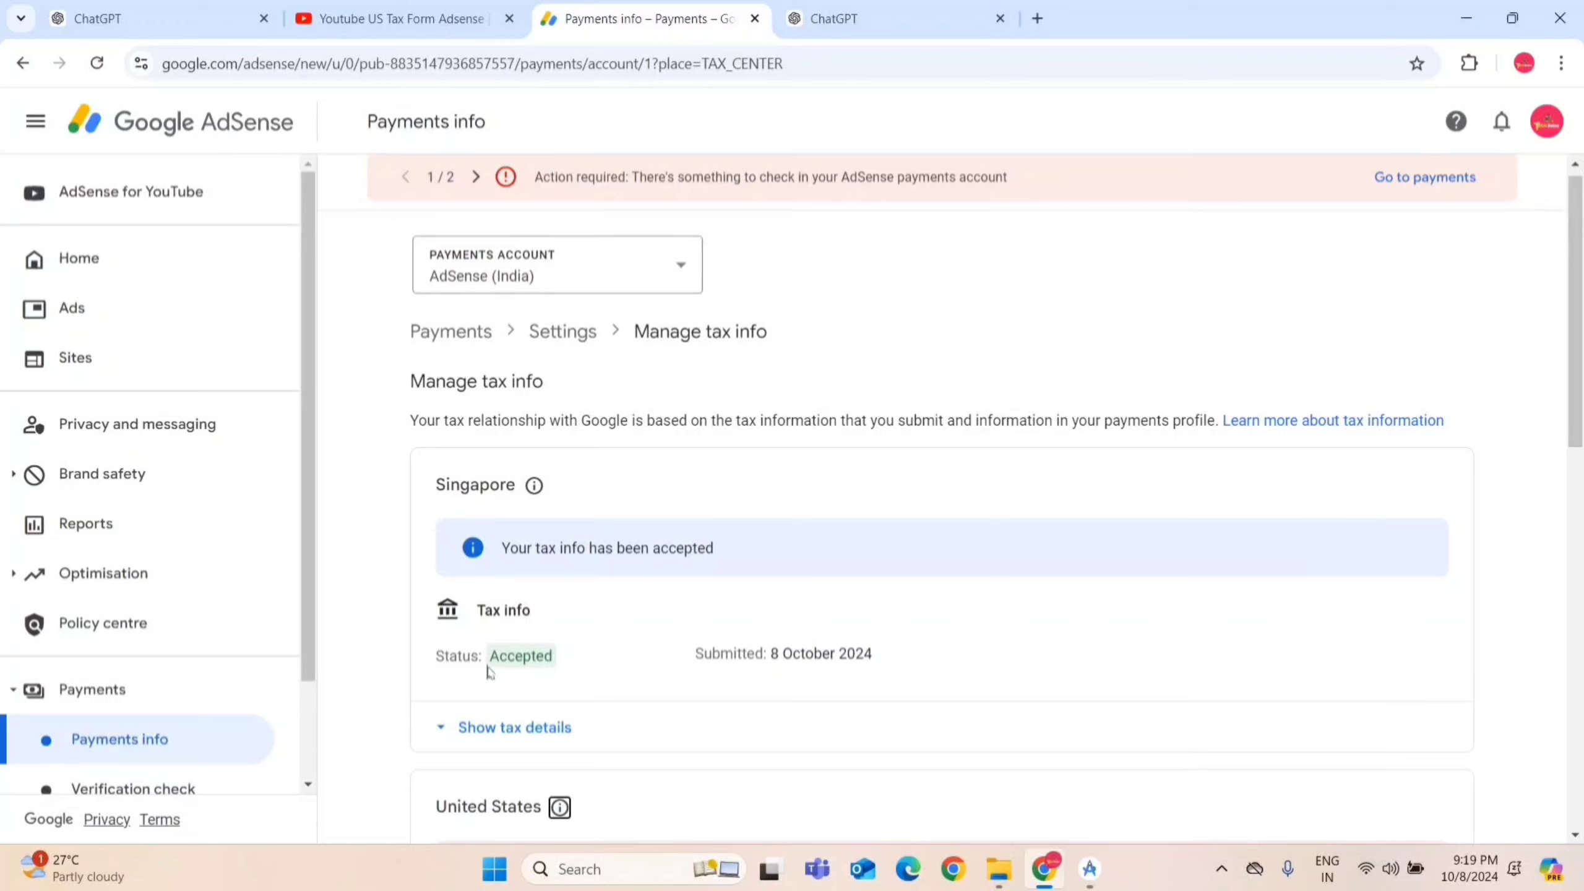
- Examine the United States Form W-8 BEN entry for its approval status, submission date and expiry date
drag(1578, 359, 1580, 615)
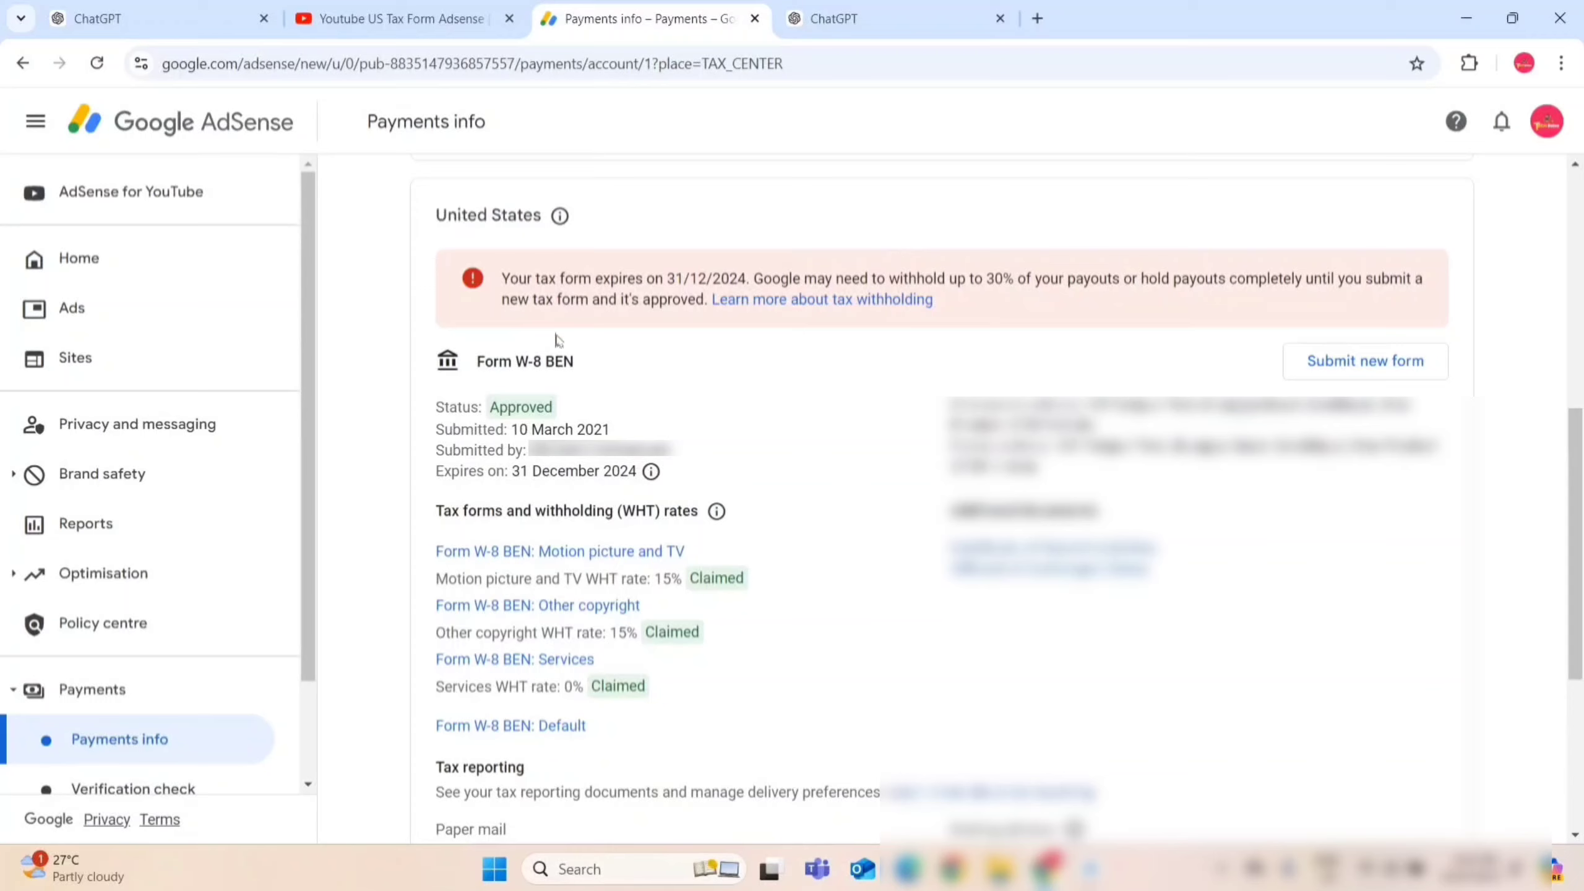
drag(475, 369, 590, 369)
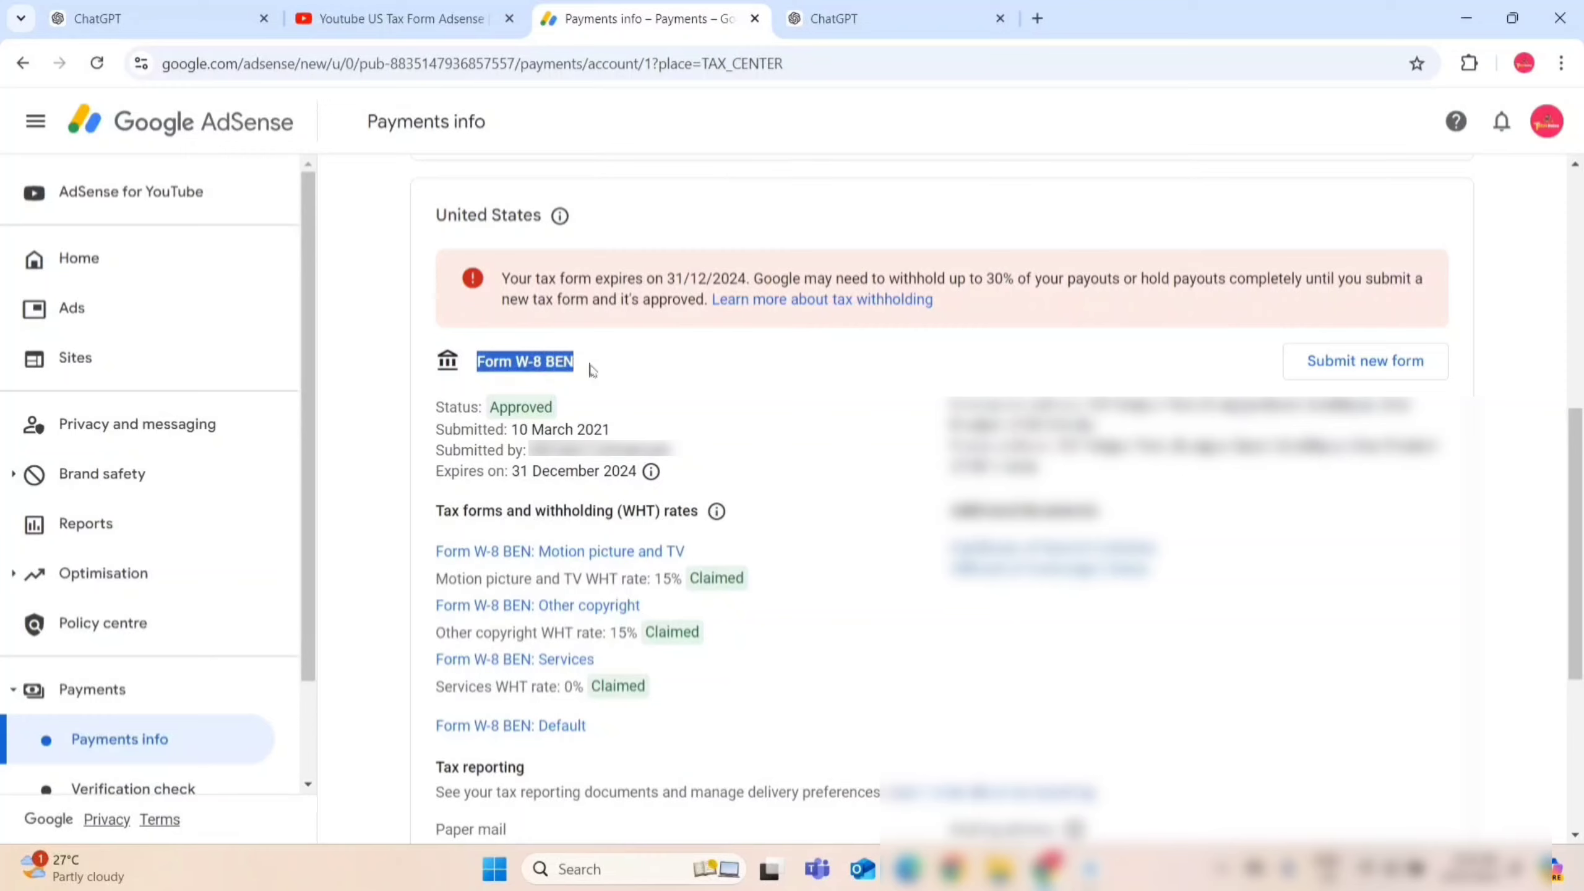
click(592, 369)
drag(432, 404, 565, 409)
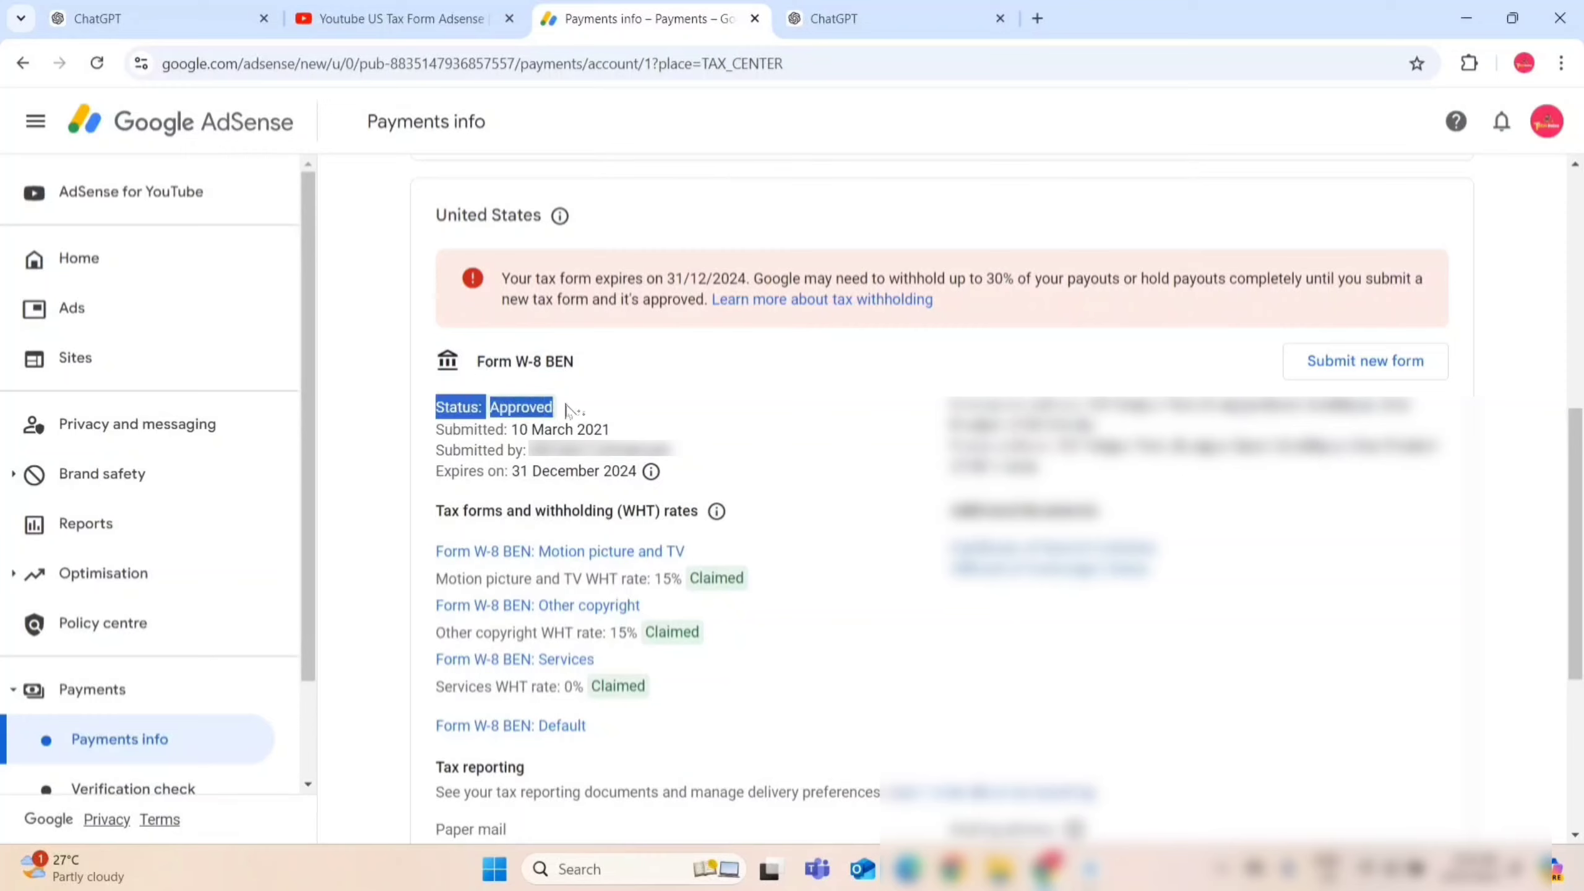
click(567, 410)
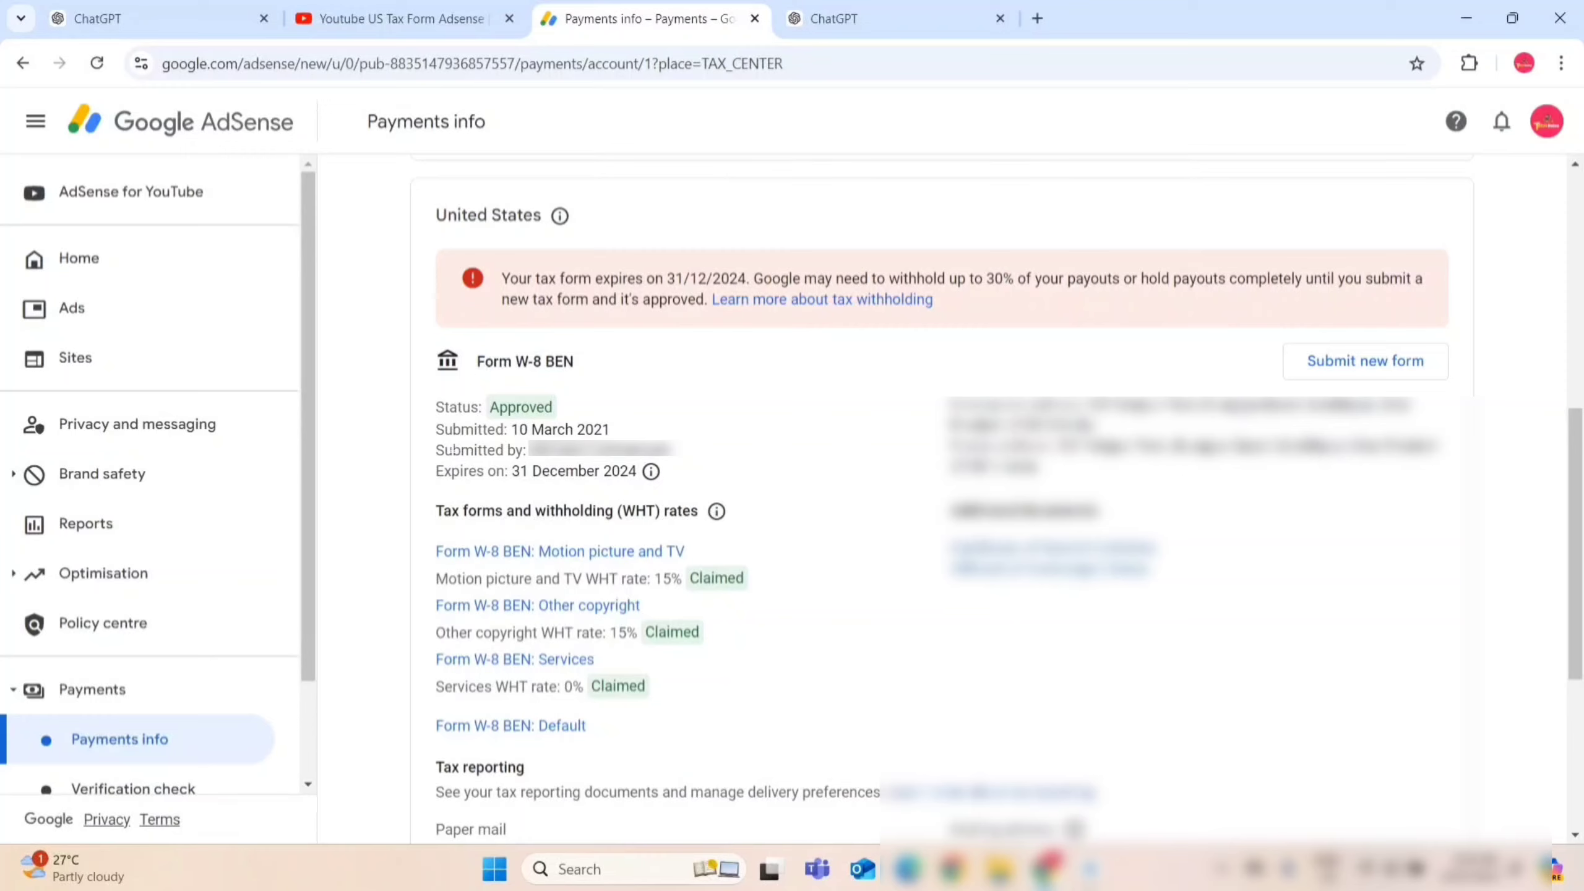
drag(434, 429, 623, 439)
click(622, 439)
drag(511, 429, 602, 430)
click(619, 431)
drag(435, 484, 670, 483)
click(670, 484)
drag(475, 431, 641, 440)
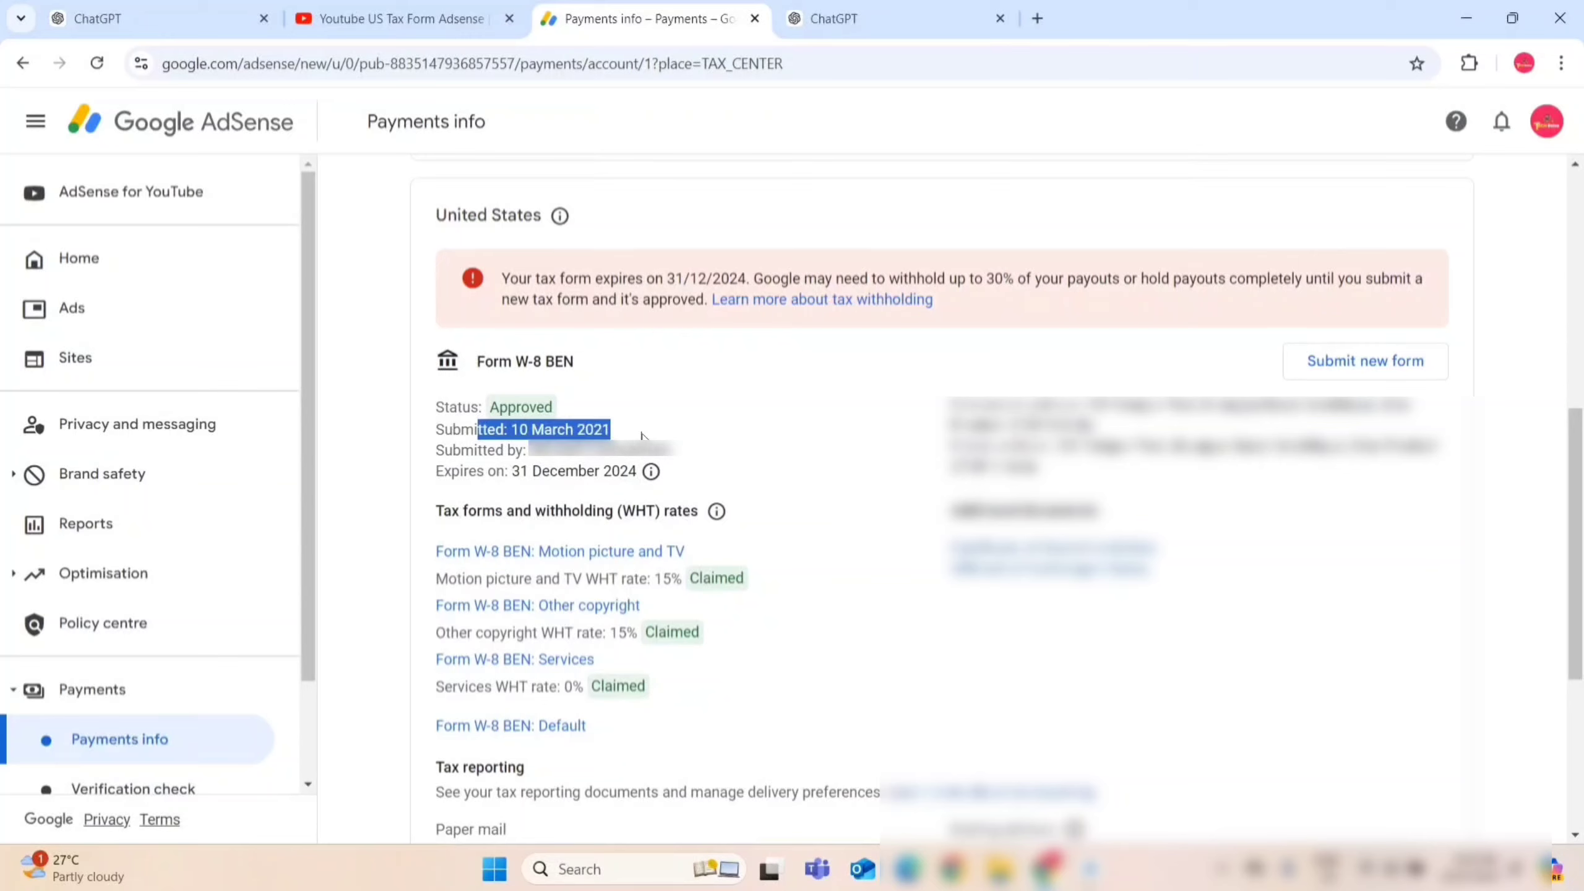
click(641, 440)
drag(487, 431, 644, 434)
click(646, 434)
drag(477, 512, 588, 472)
click(588, 472)
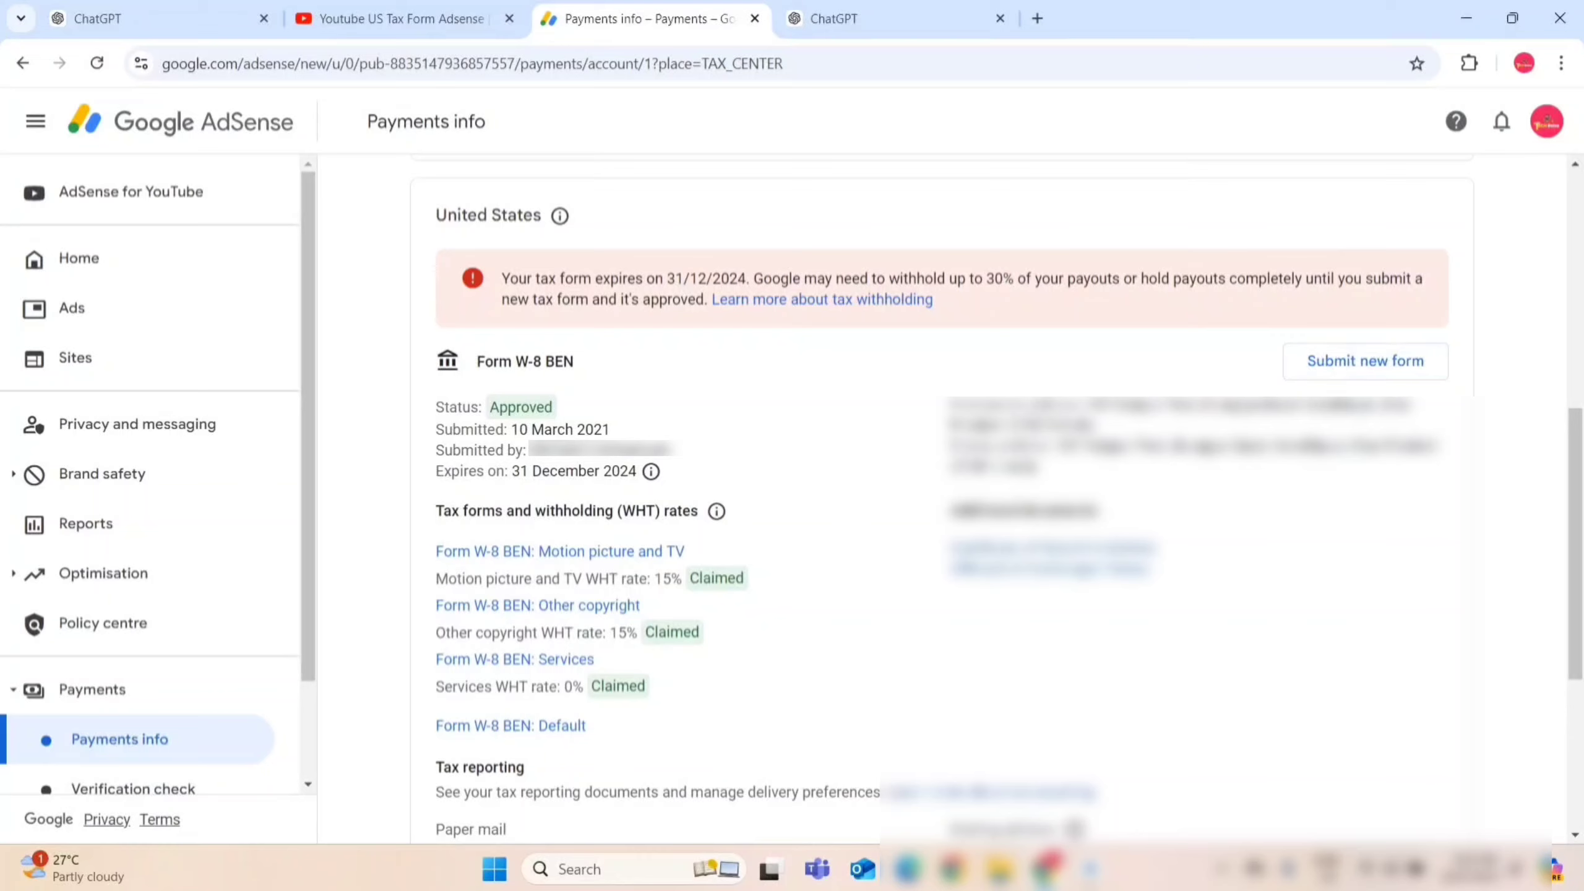
drag(495, 472, 680, 474)
click(679, 474)
- Compare the expiry date in the United States tax form warning with the date listed under Form W-8 BEN
drag(530, 278, 755, 278)
click(708, 278)
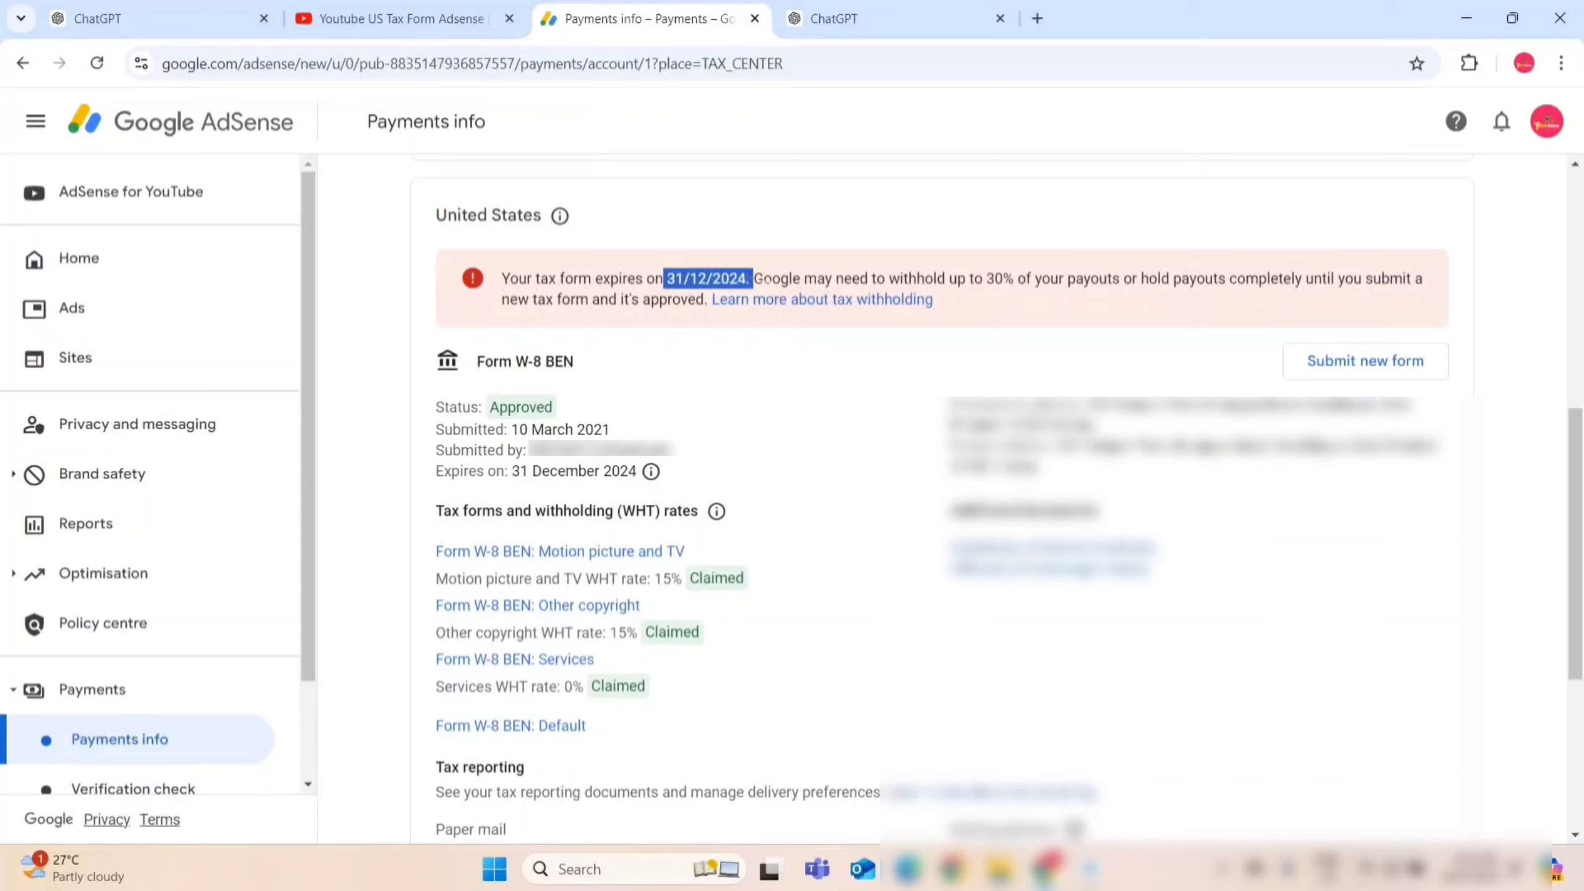
click(768, 279)
drag(491, 472, 671, 472)
click(678, 470)
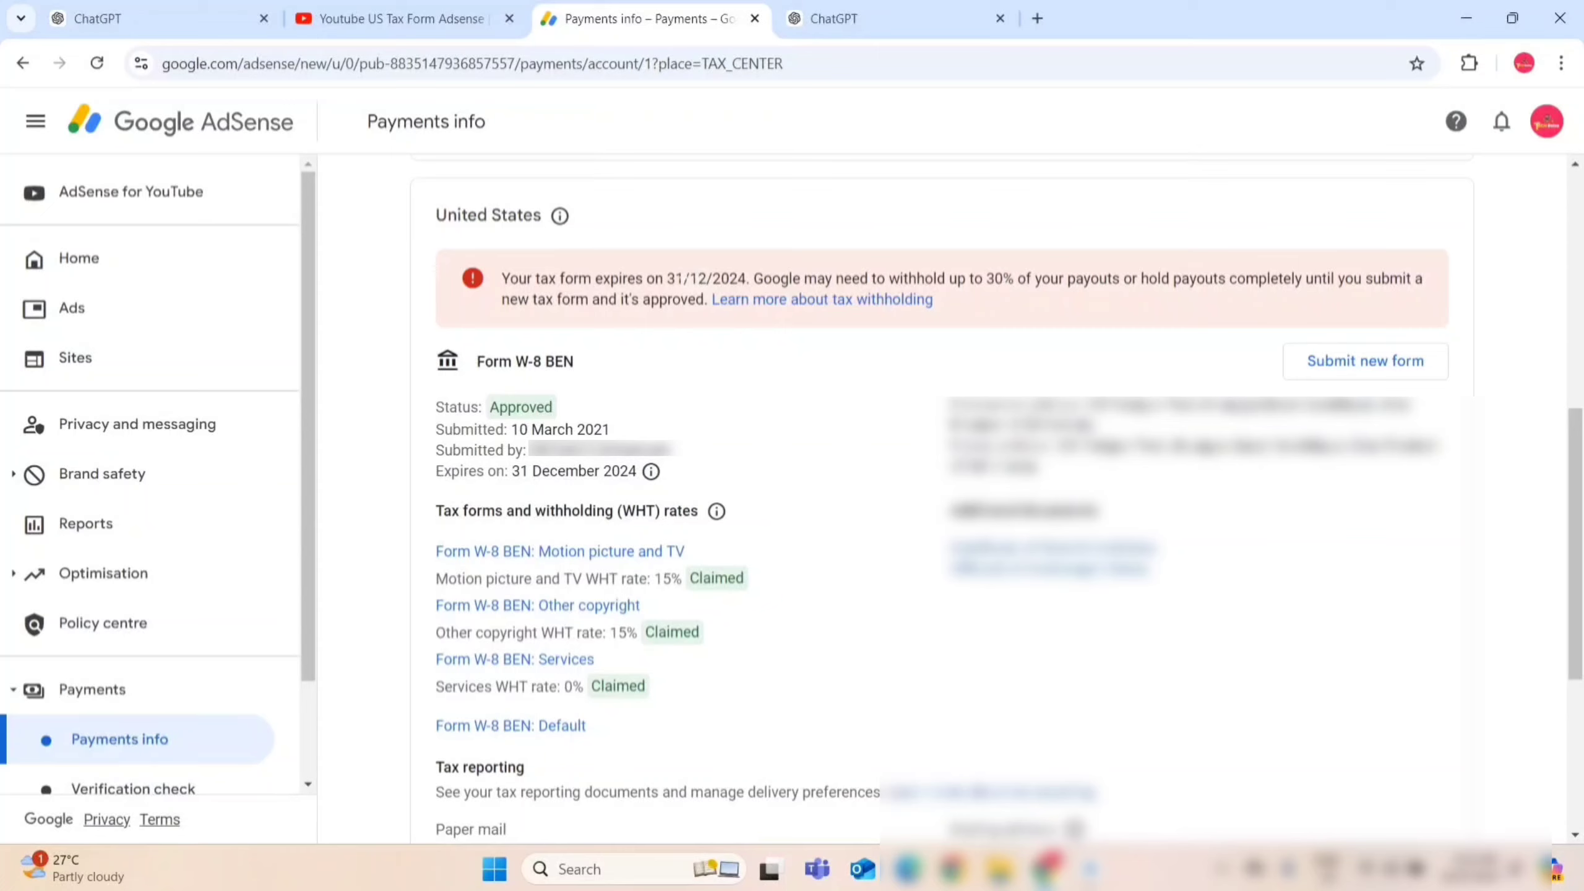
drag(664, 278, 754, 278)
click(761, 279)
drag(601, 278, 765, 279)
click(773, 279)
- Request a new United States tax form, agree to replace the previously submitted one and read the preparation notes
click(1377, 376)
click(1339, 373)
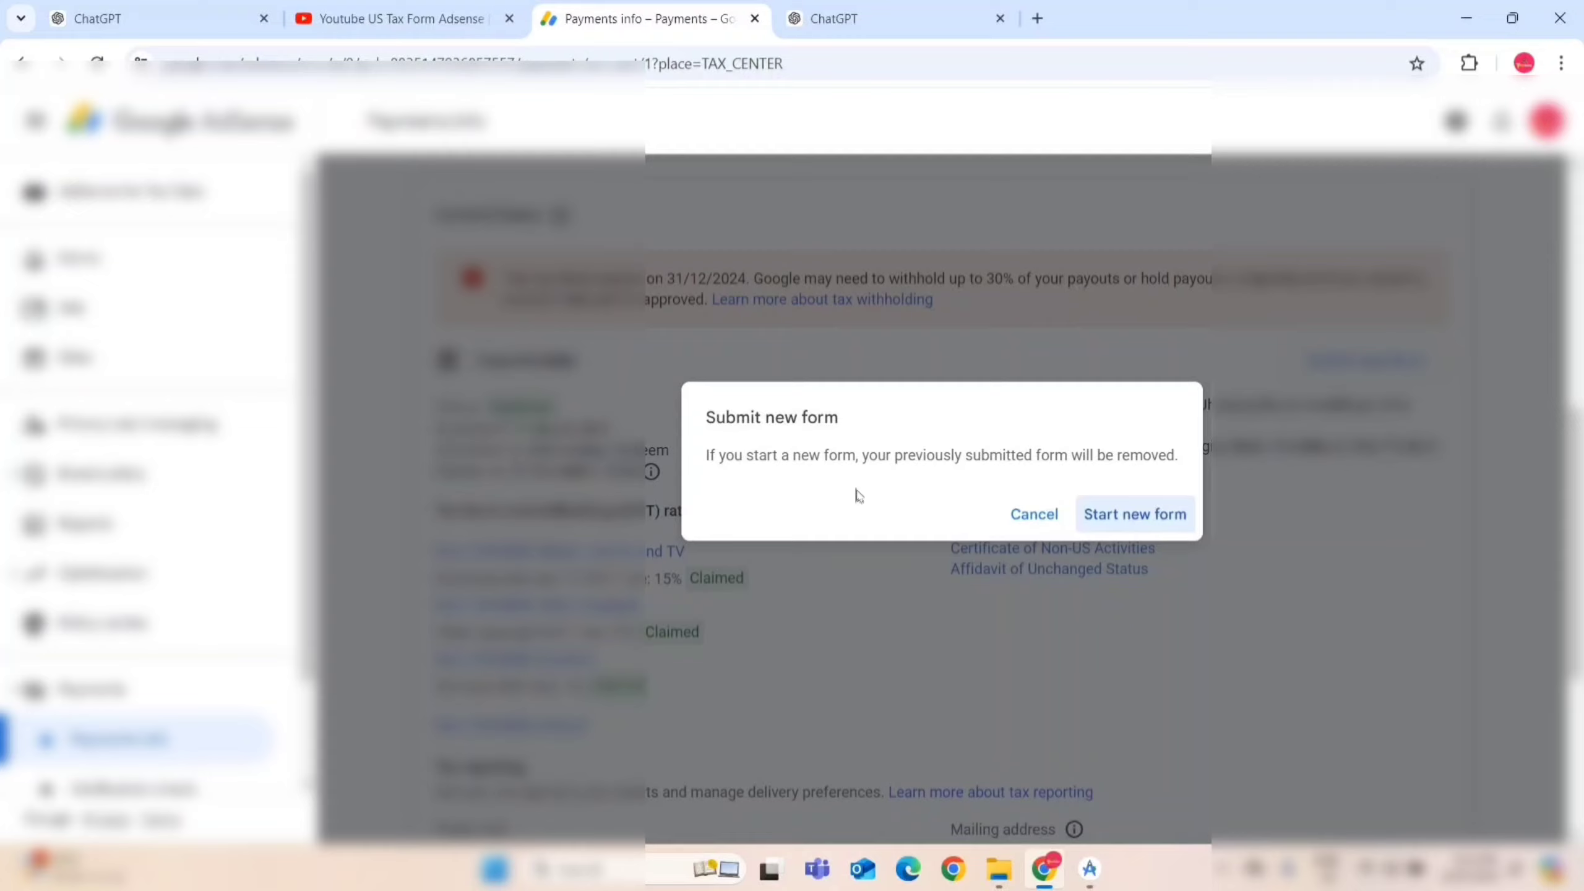
click(1142, 526)
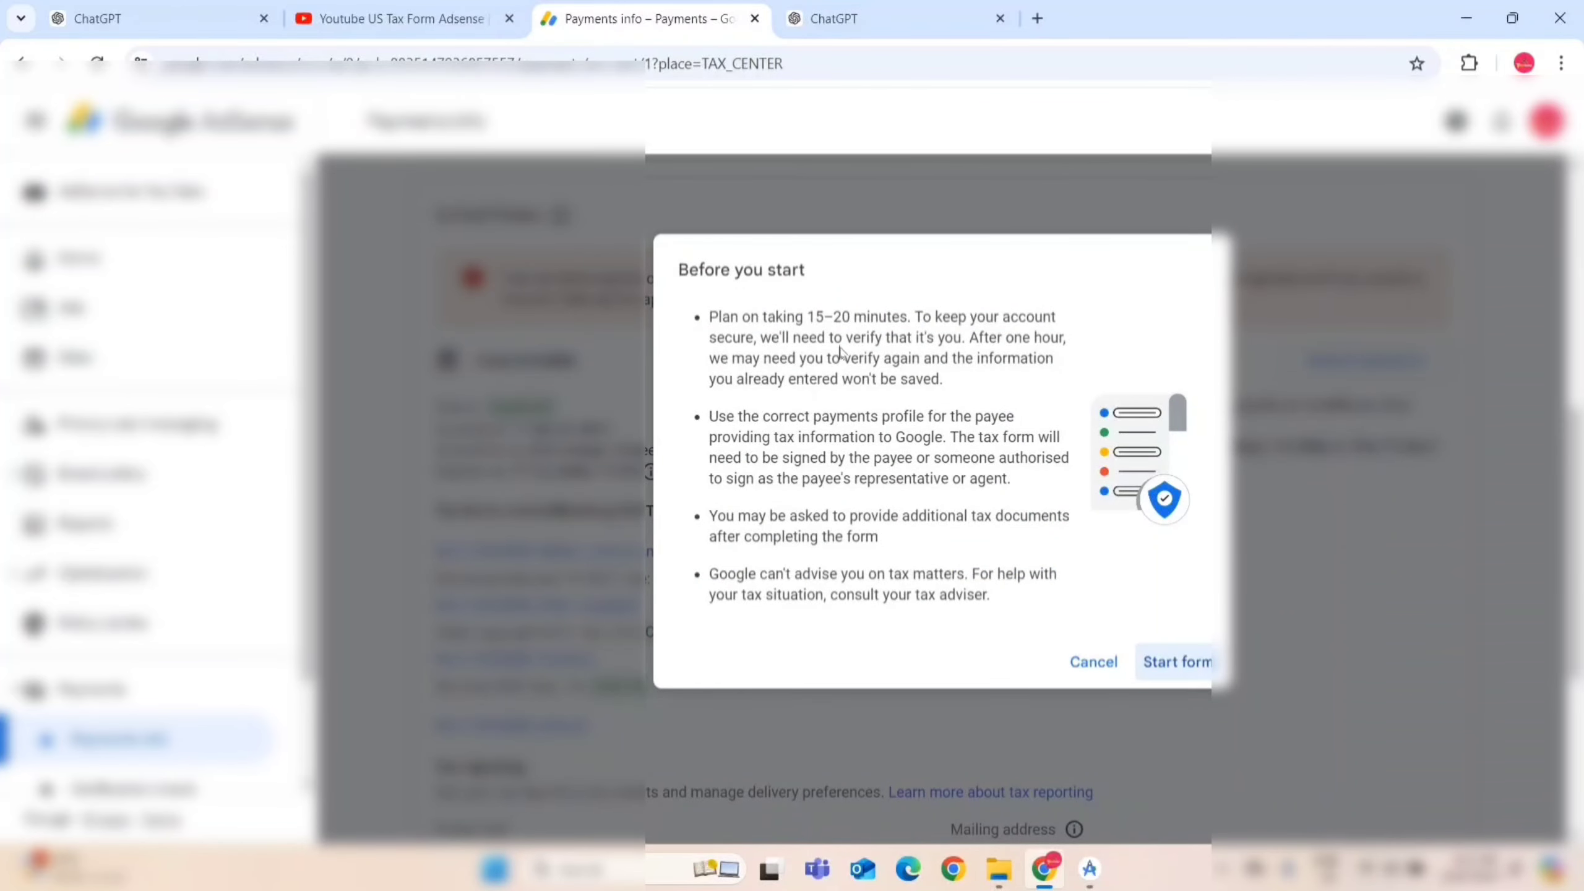
drag(758, 317, 906, 417)
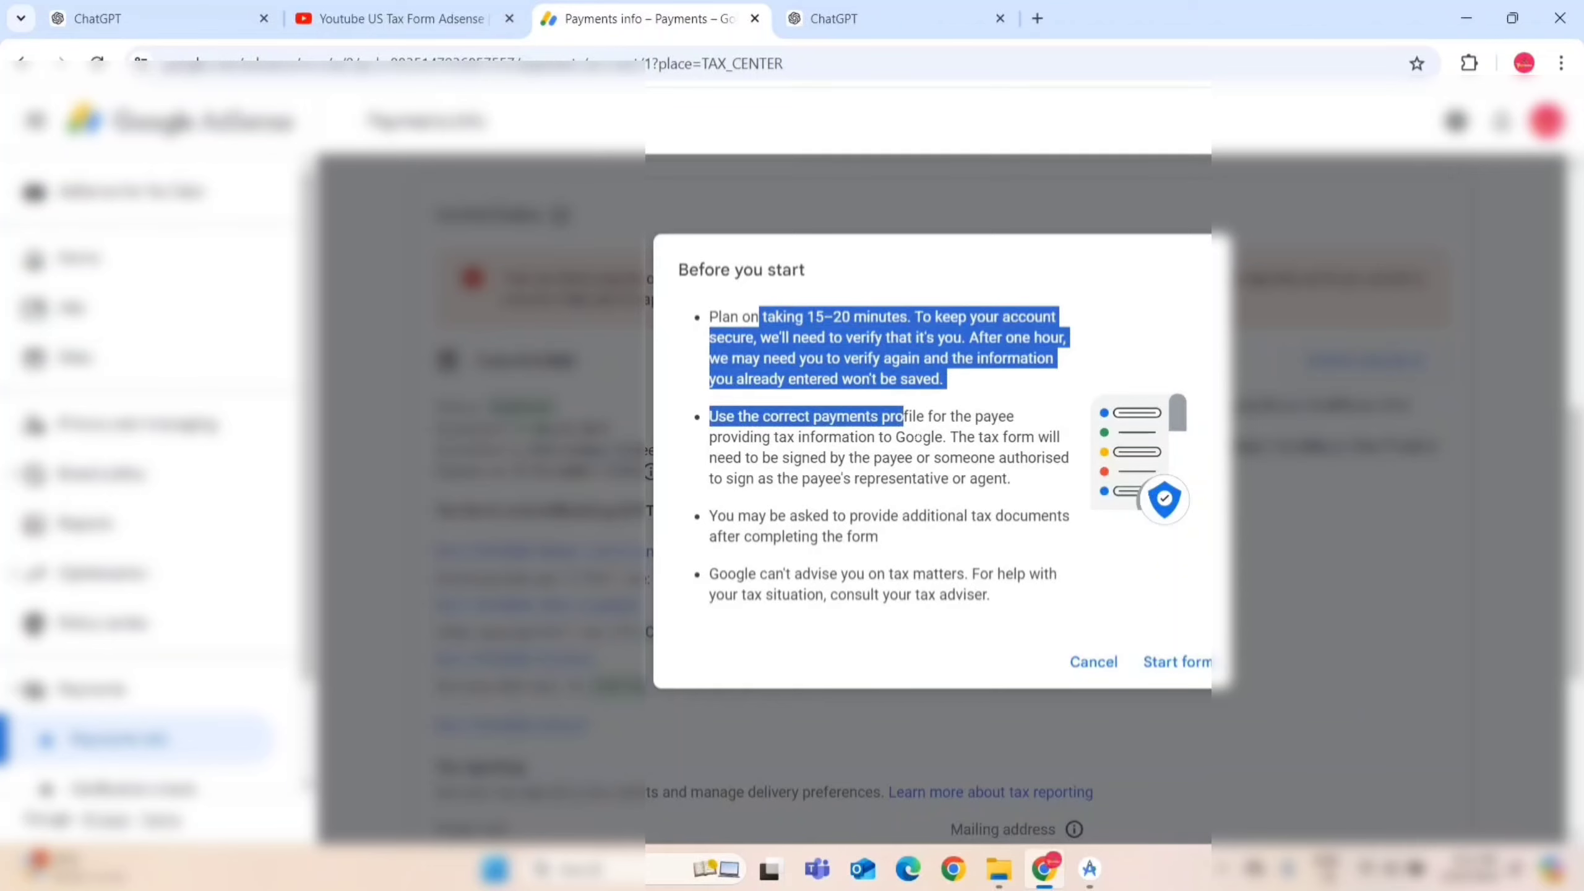
click(909, 430)
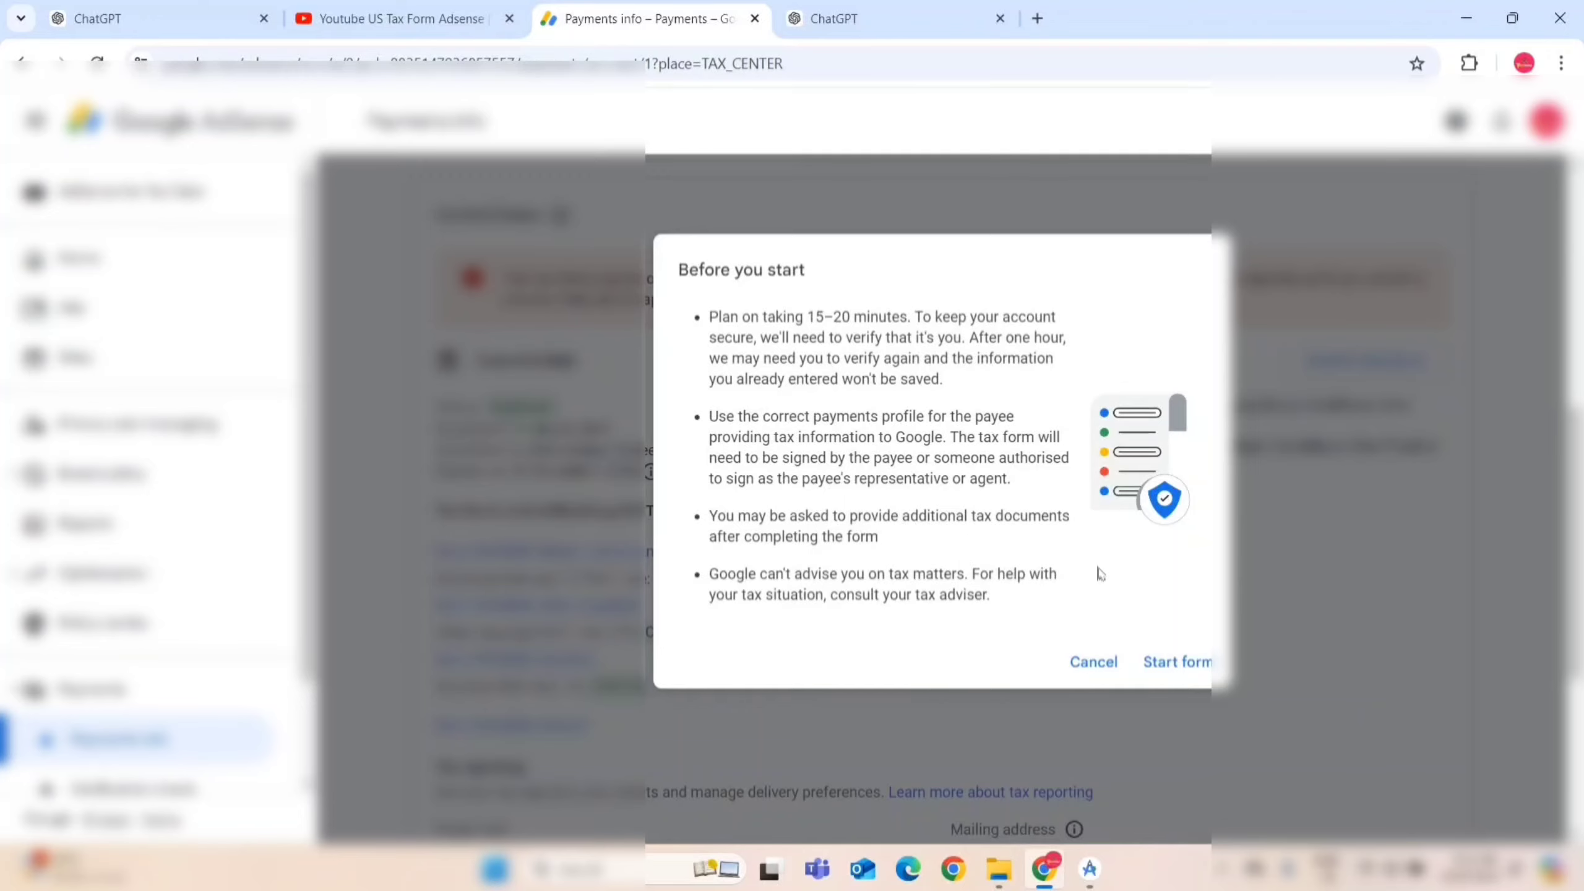
- Start the tax form and verify identity by entering the Google account password
click(1178, 664)
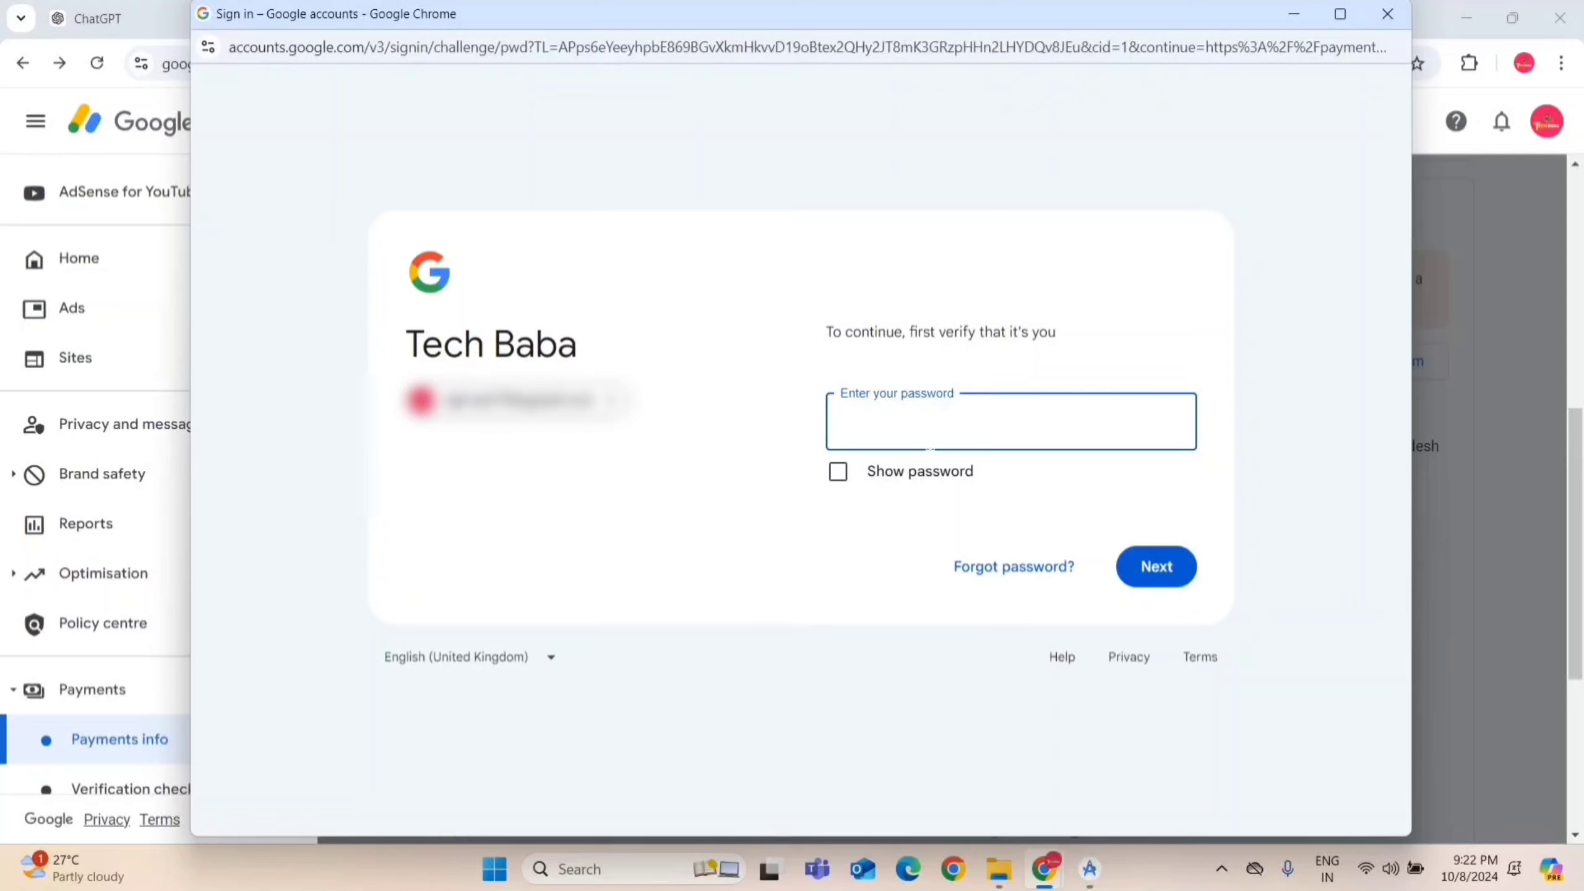
click(774, 442)
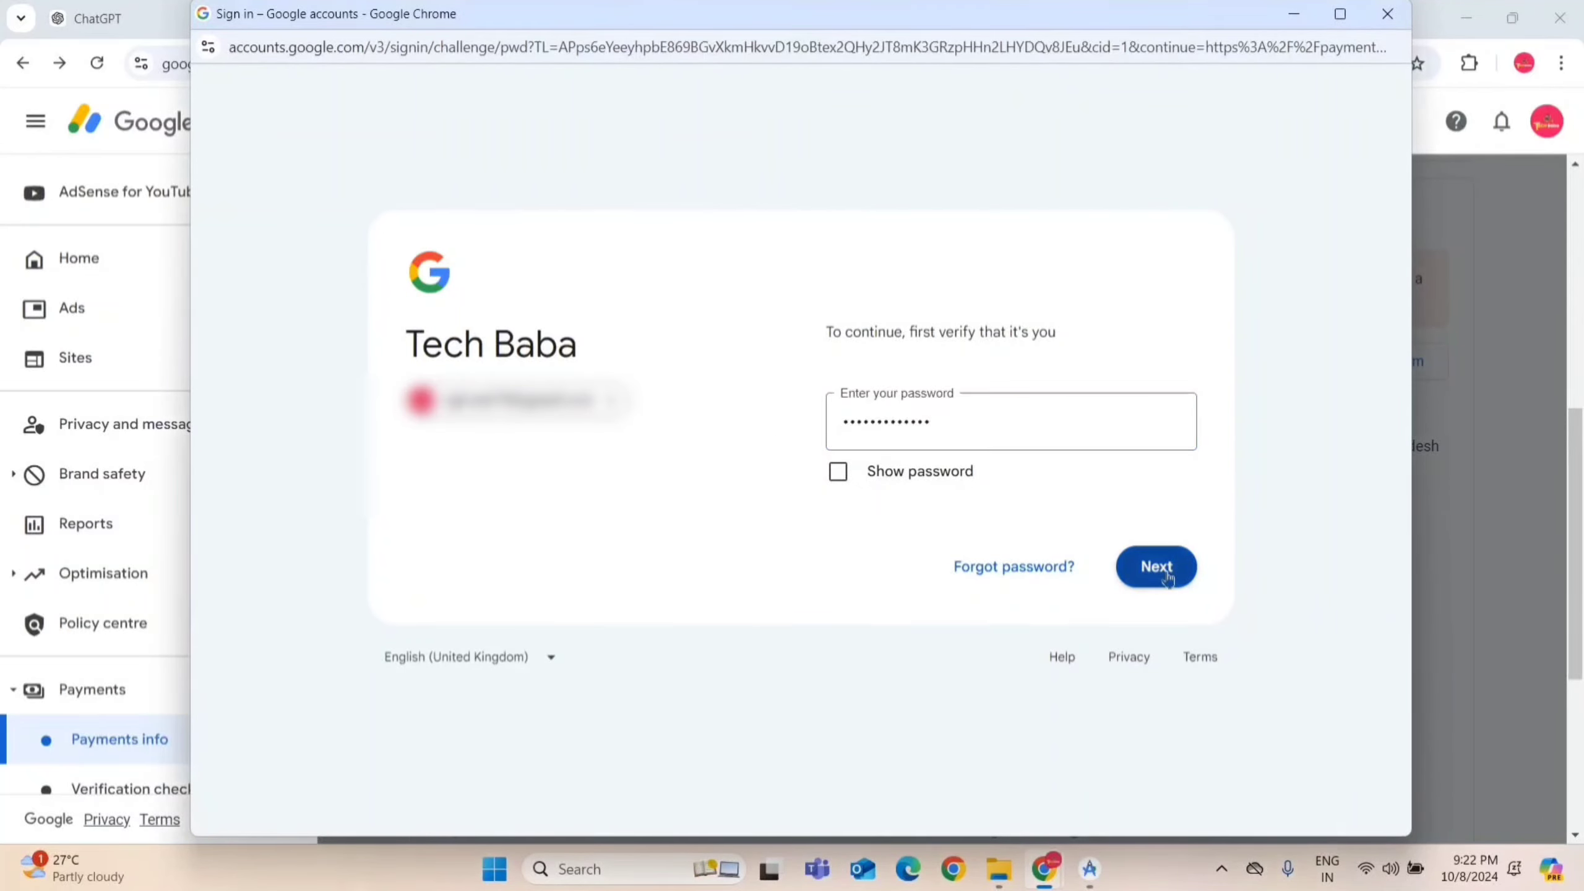
click(1160, 573)
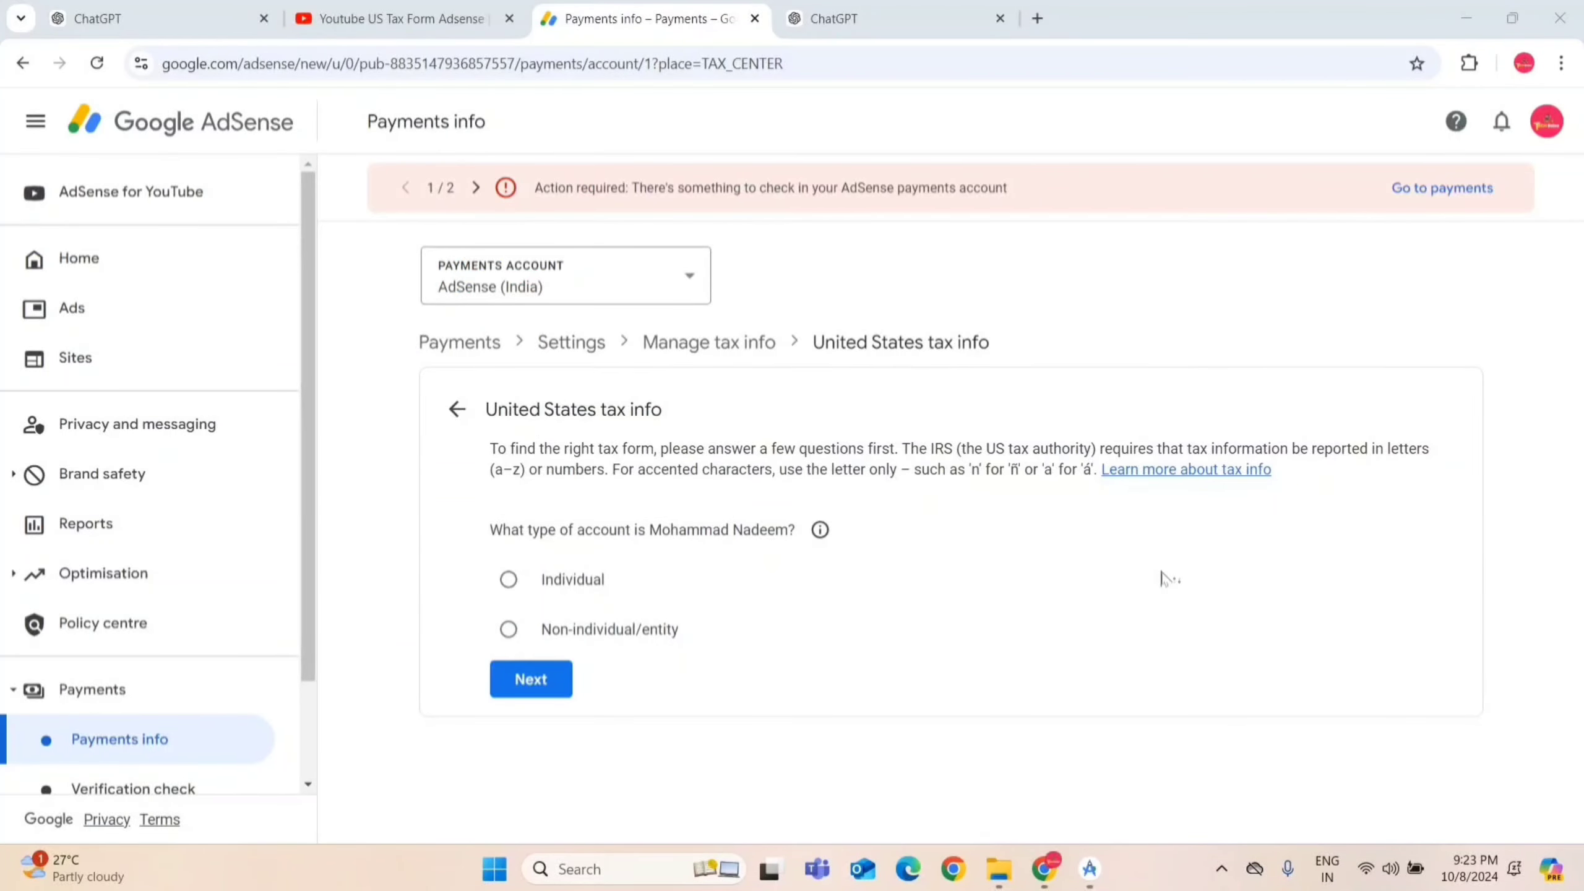
- Set the account type to Individual and answer No to being a citizen or resident of the United States
click(555, 578)
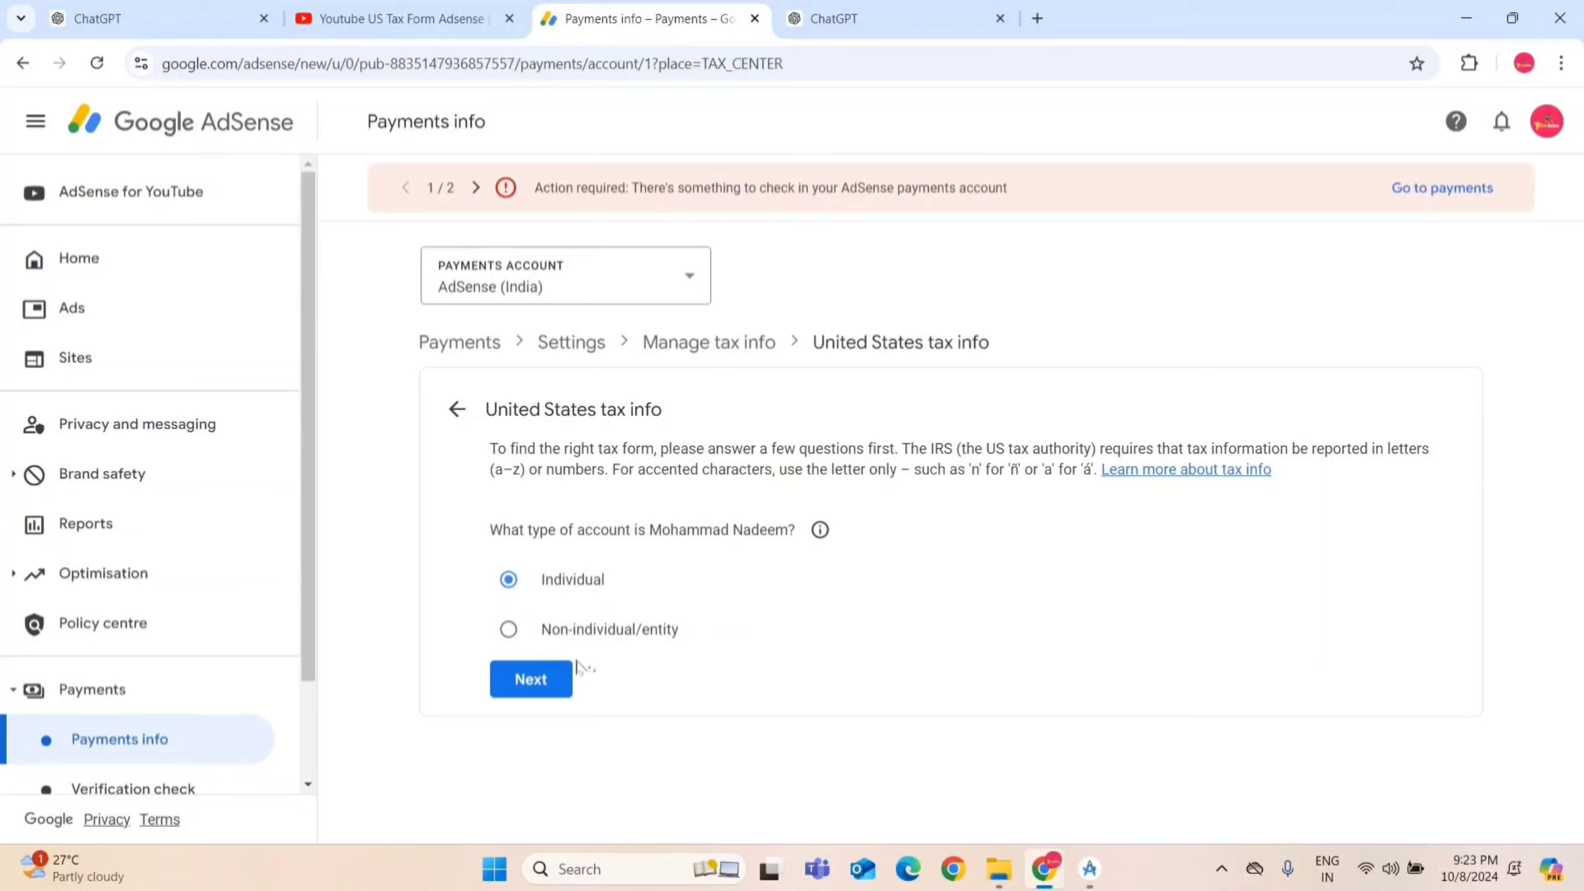
click(537, 686)
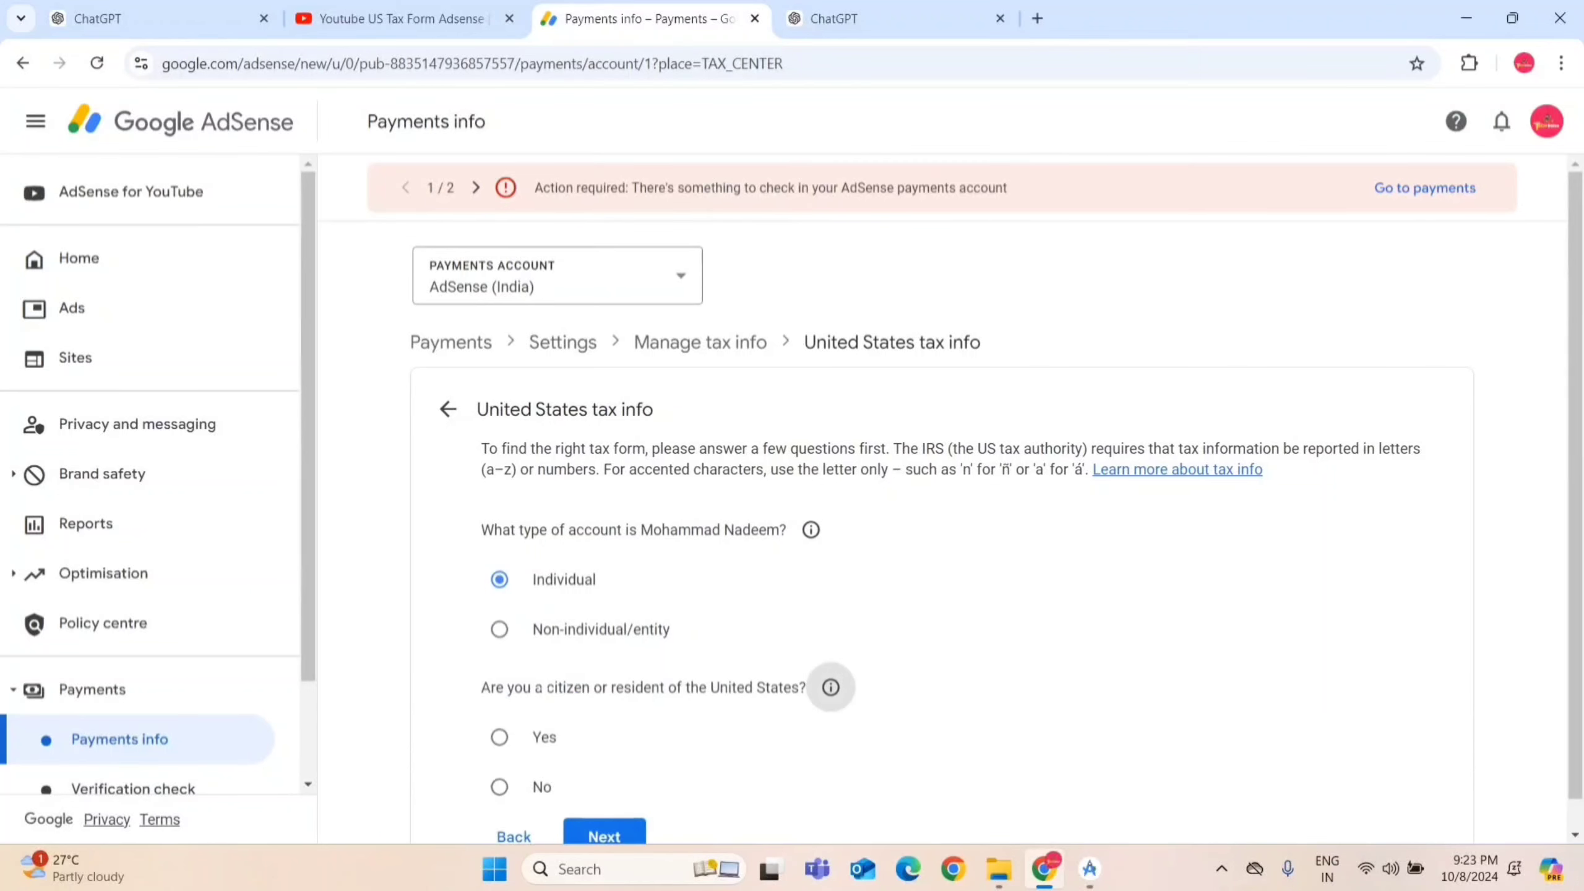
scroll(998, 662, down, 1)
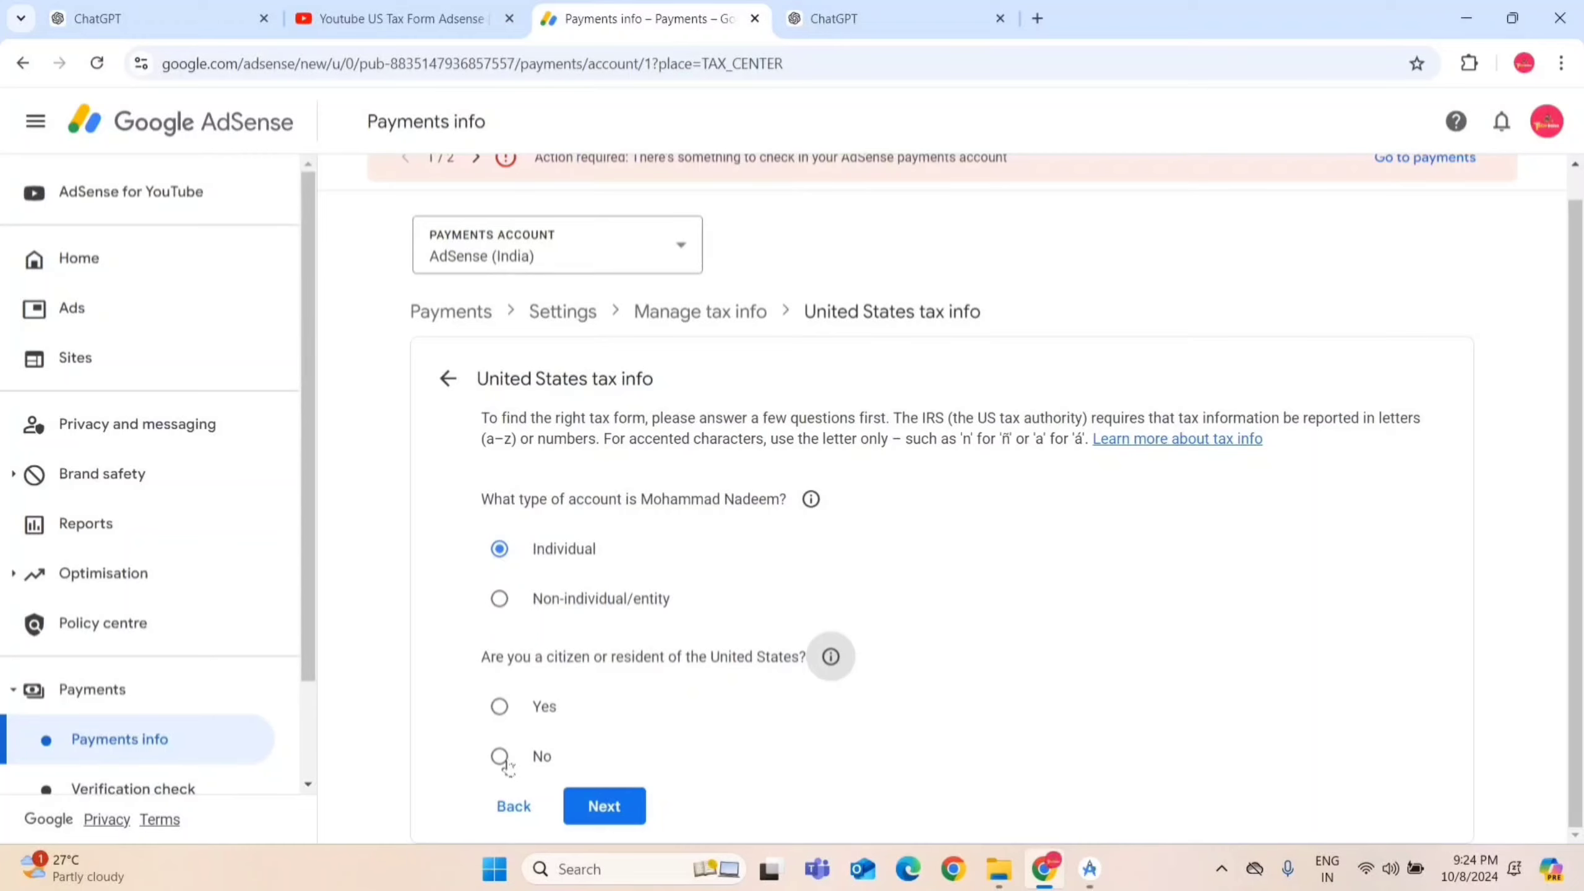
click(501, 758)
click(605, 806)
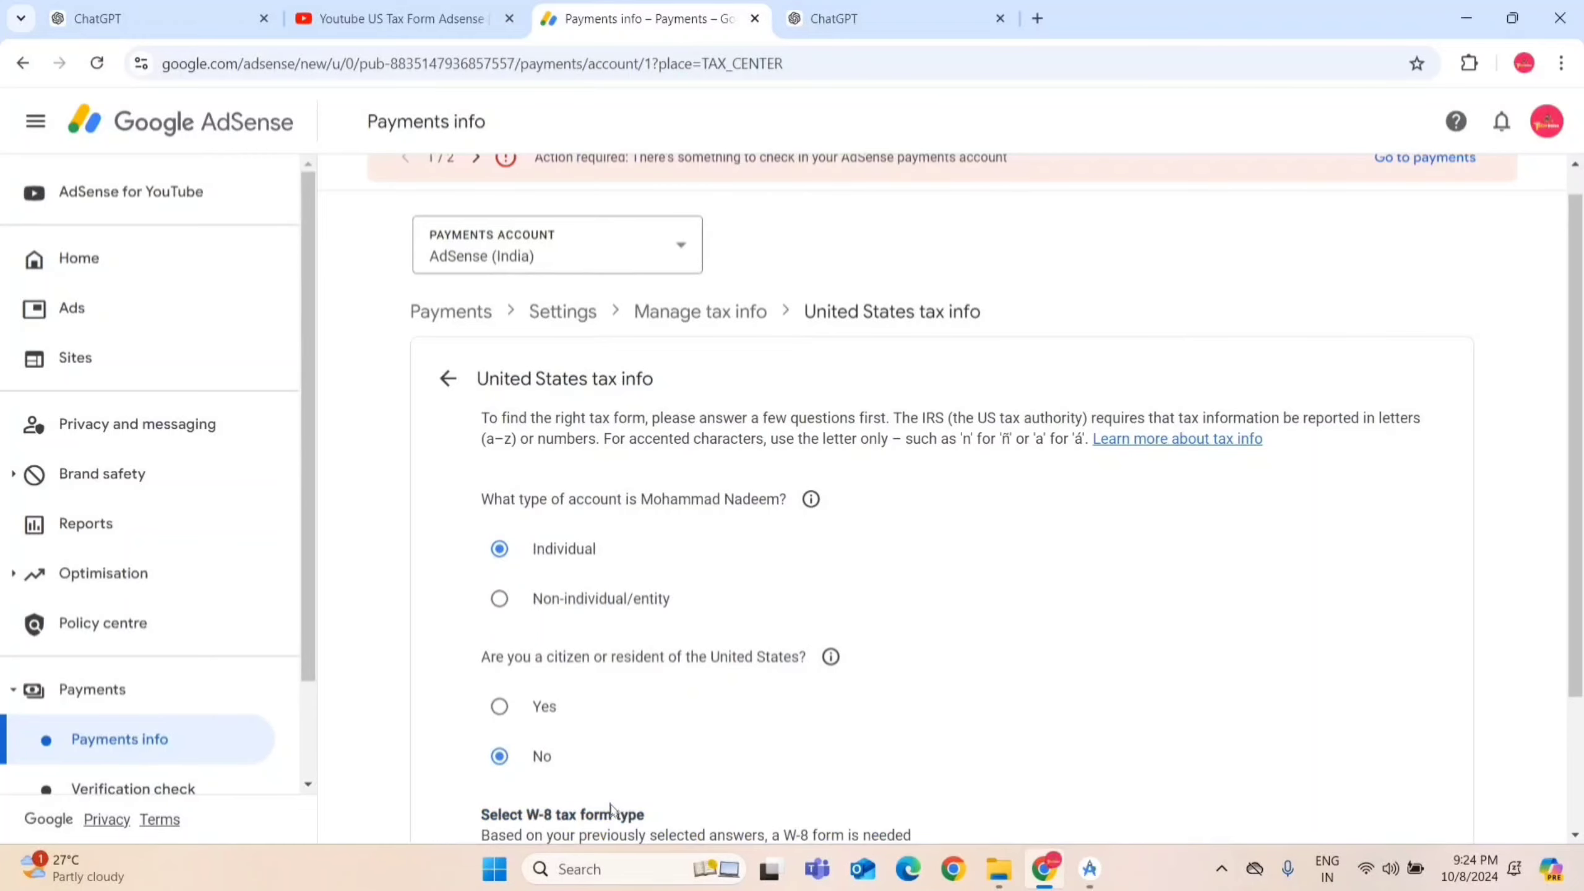
- Select W-8BEN as the W-8 tax form type and start that form
scroll(611, 809, down, 3)
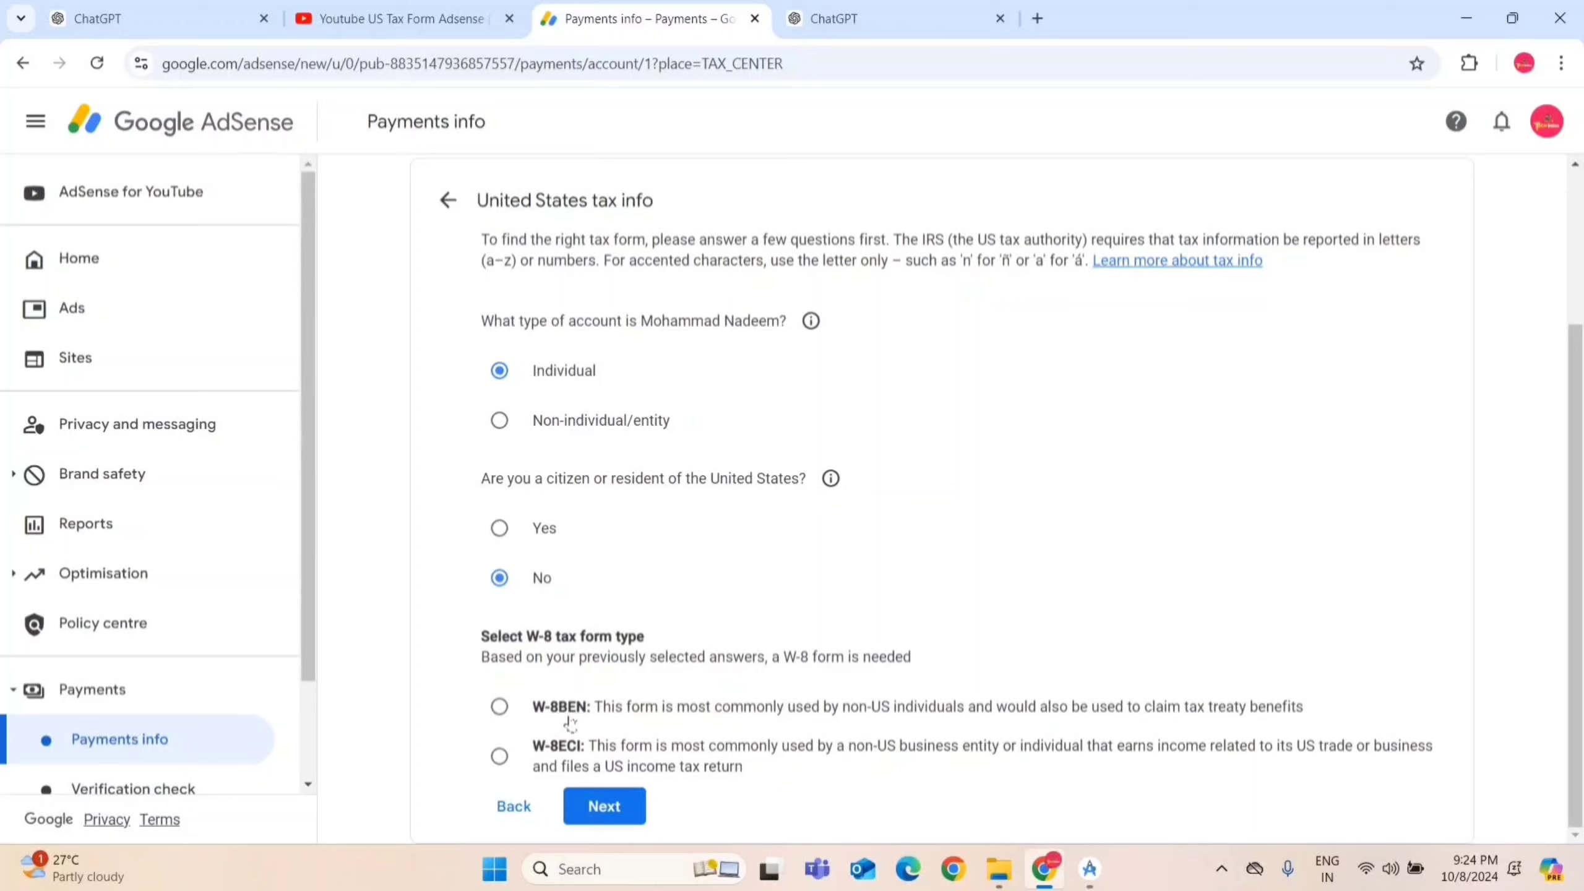
click(502, 711)
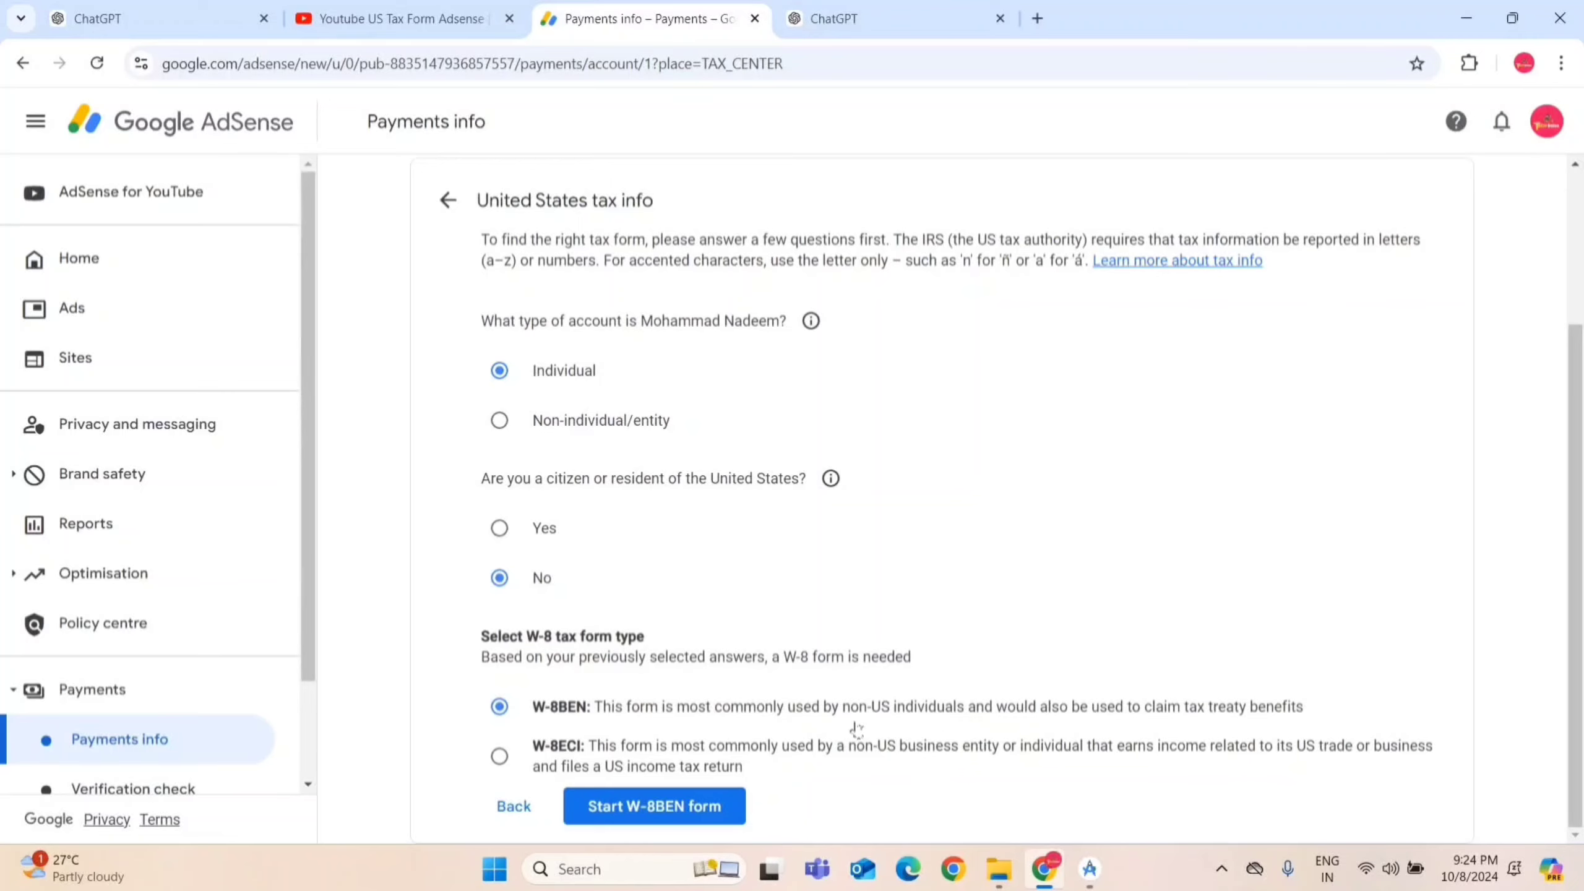
click(674, 811)
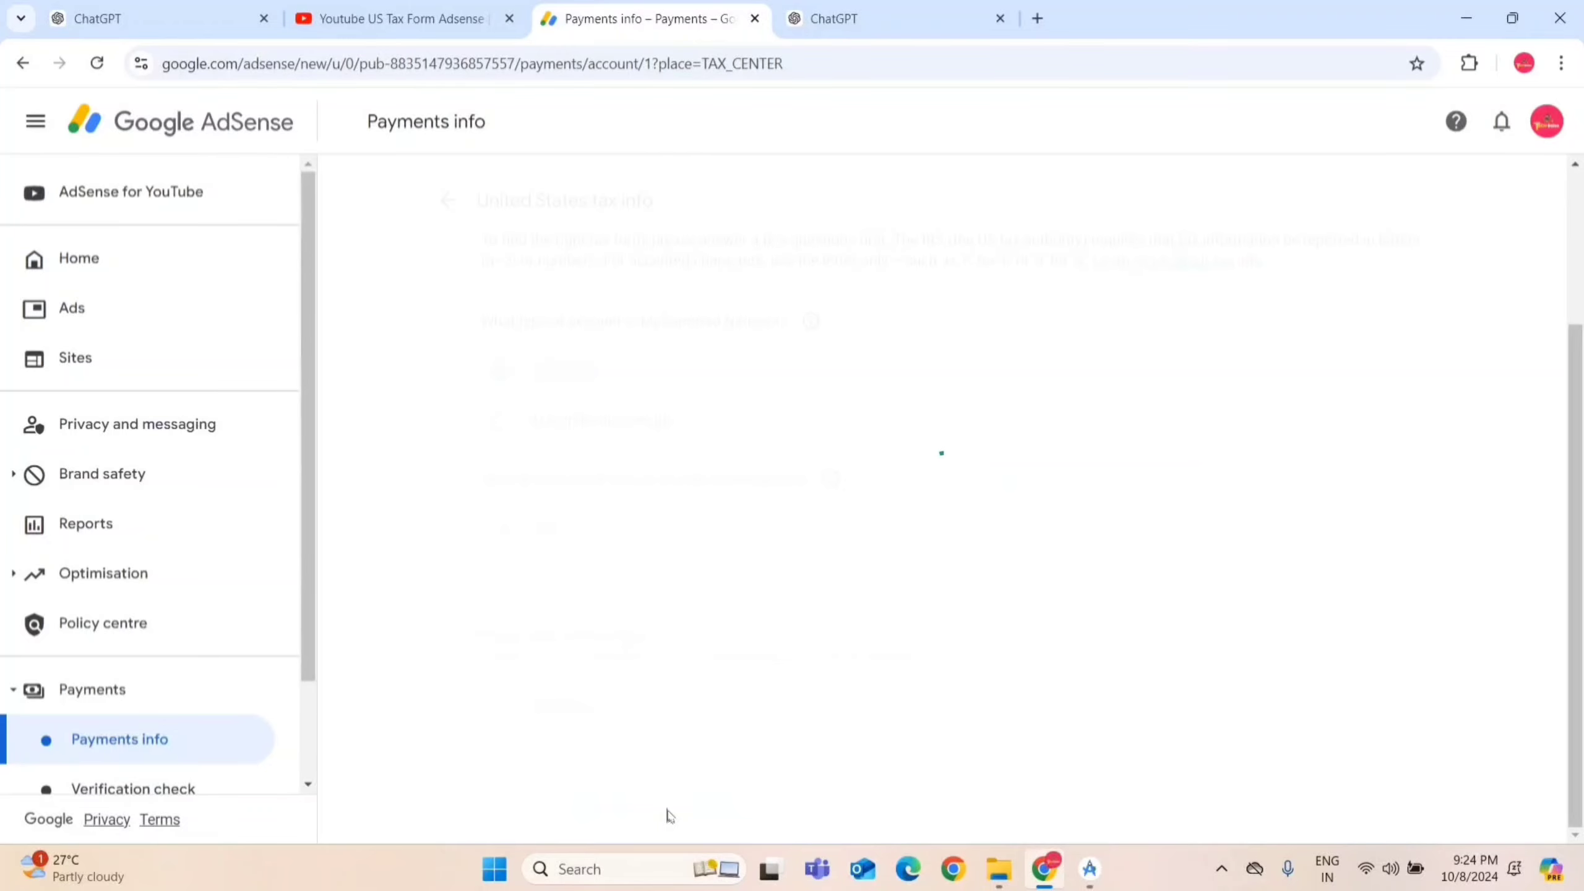
- Examine the W-8 BEN form's title and check whether the DBA name field in Tax identity is required
drag(410, 203, 579, 198)
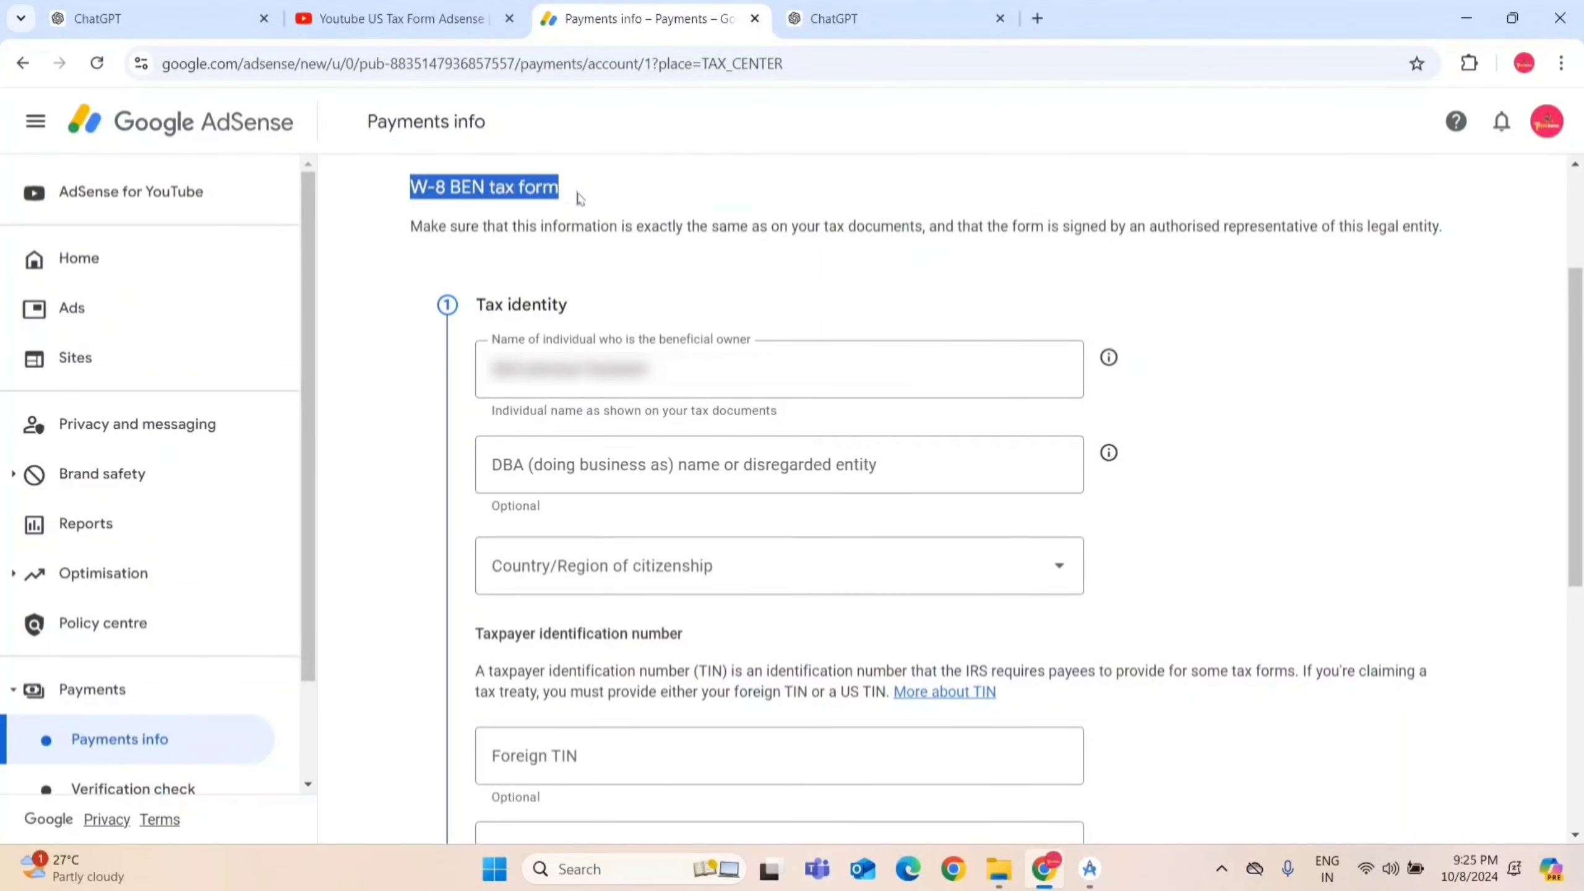
click(622, 285)
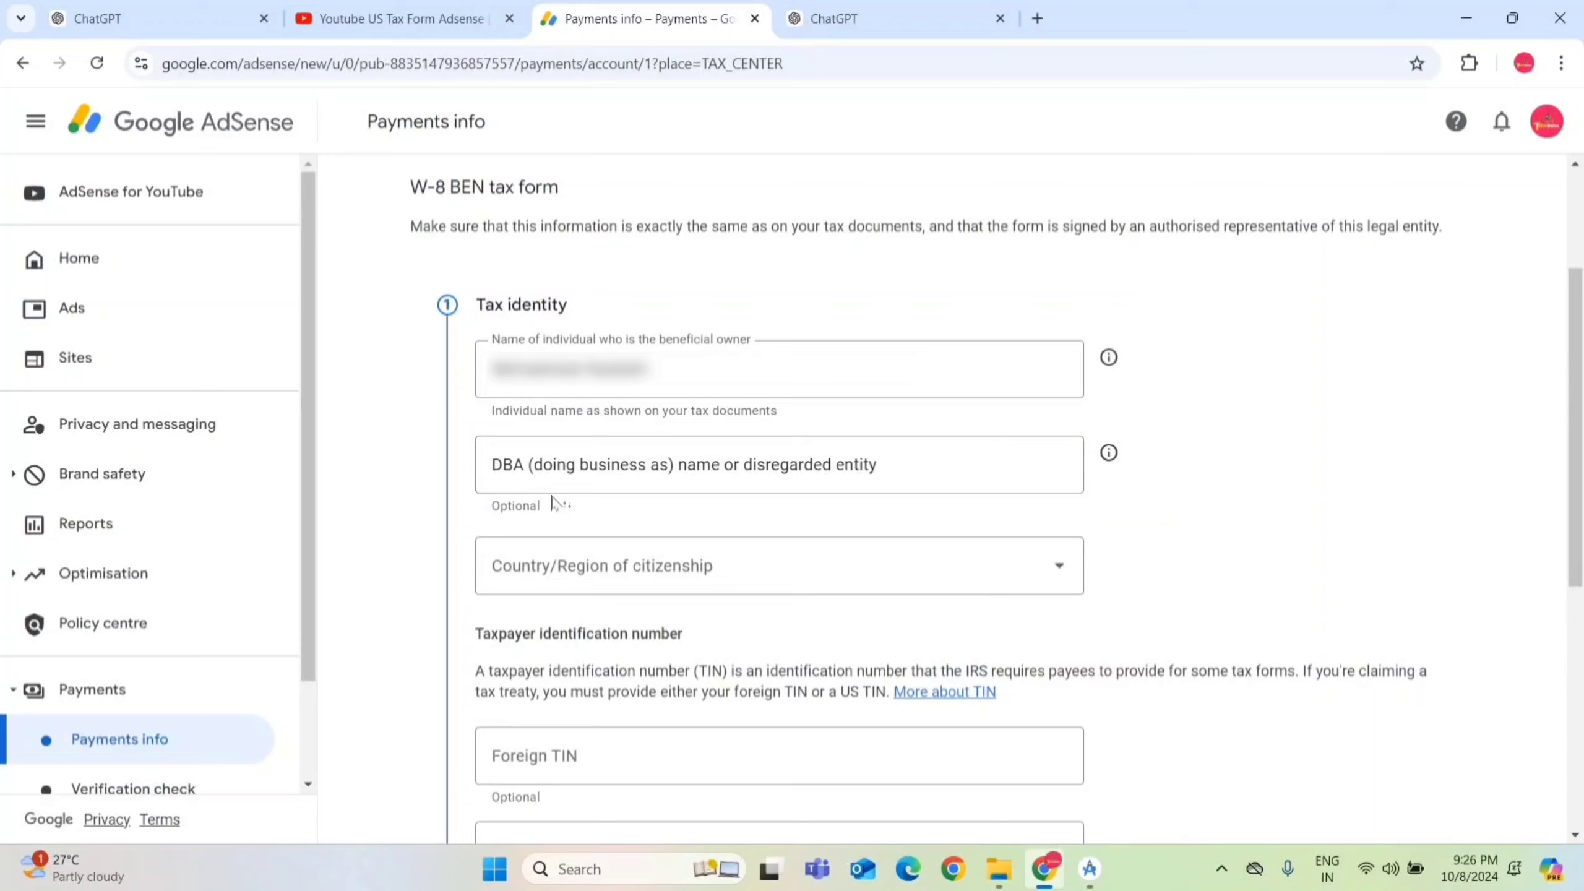
double_click(540, 512)
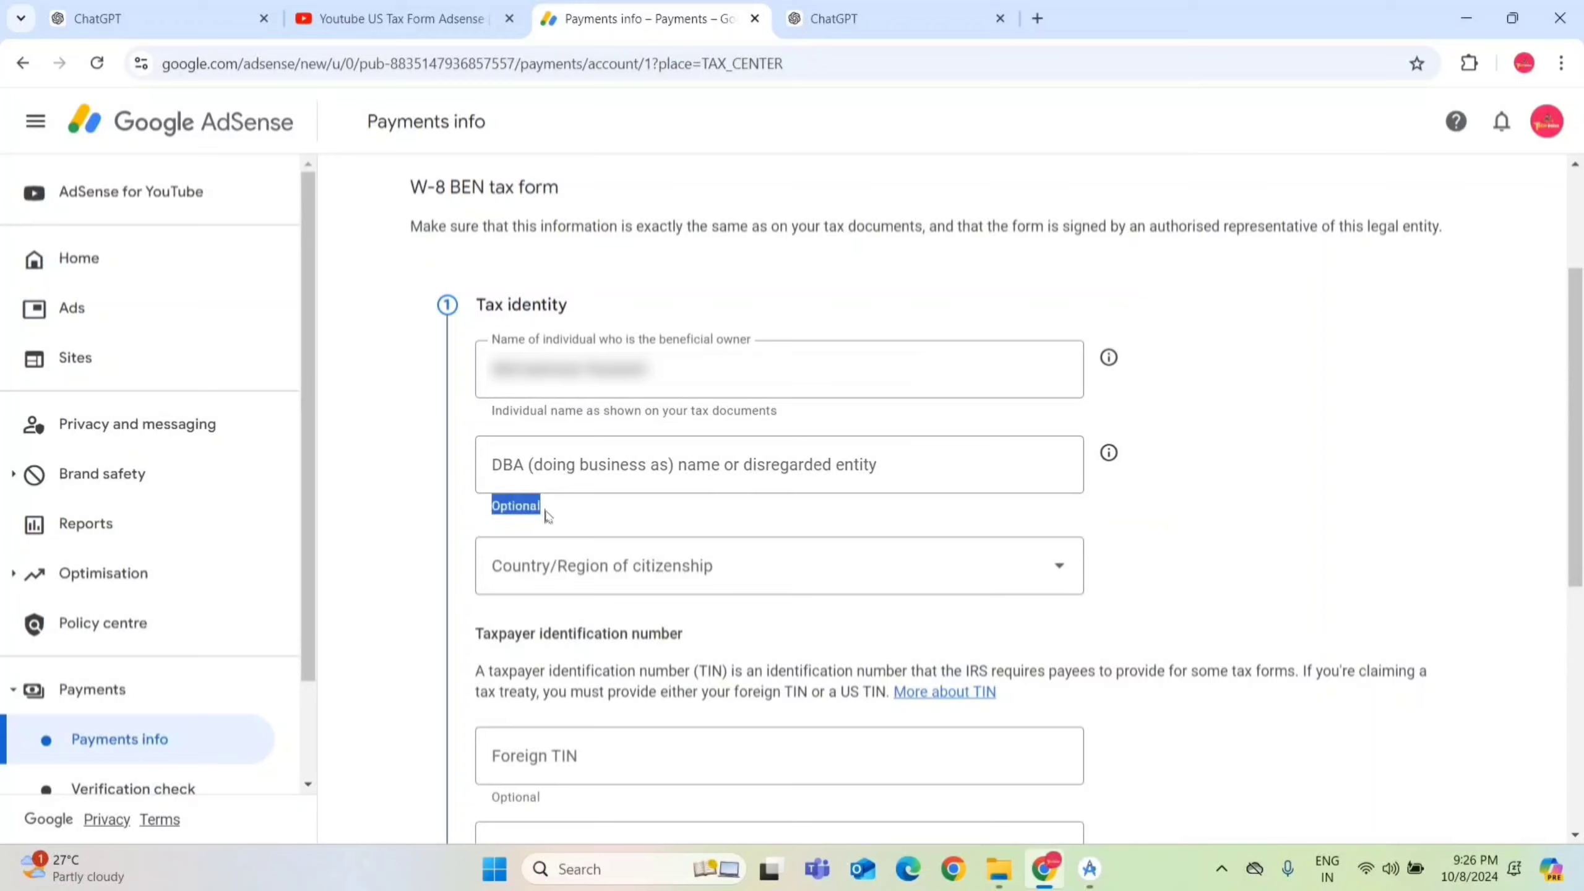
- Set the country/region of citizenship to India in the Tax identity section
click(538, 516)
click(1056, 573)
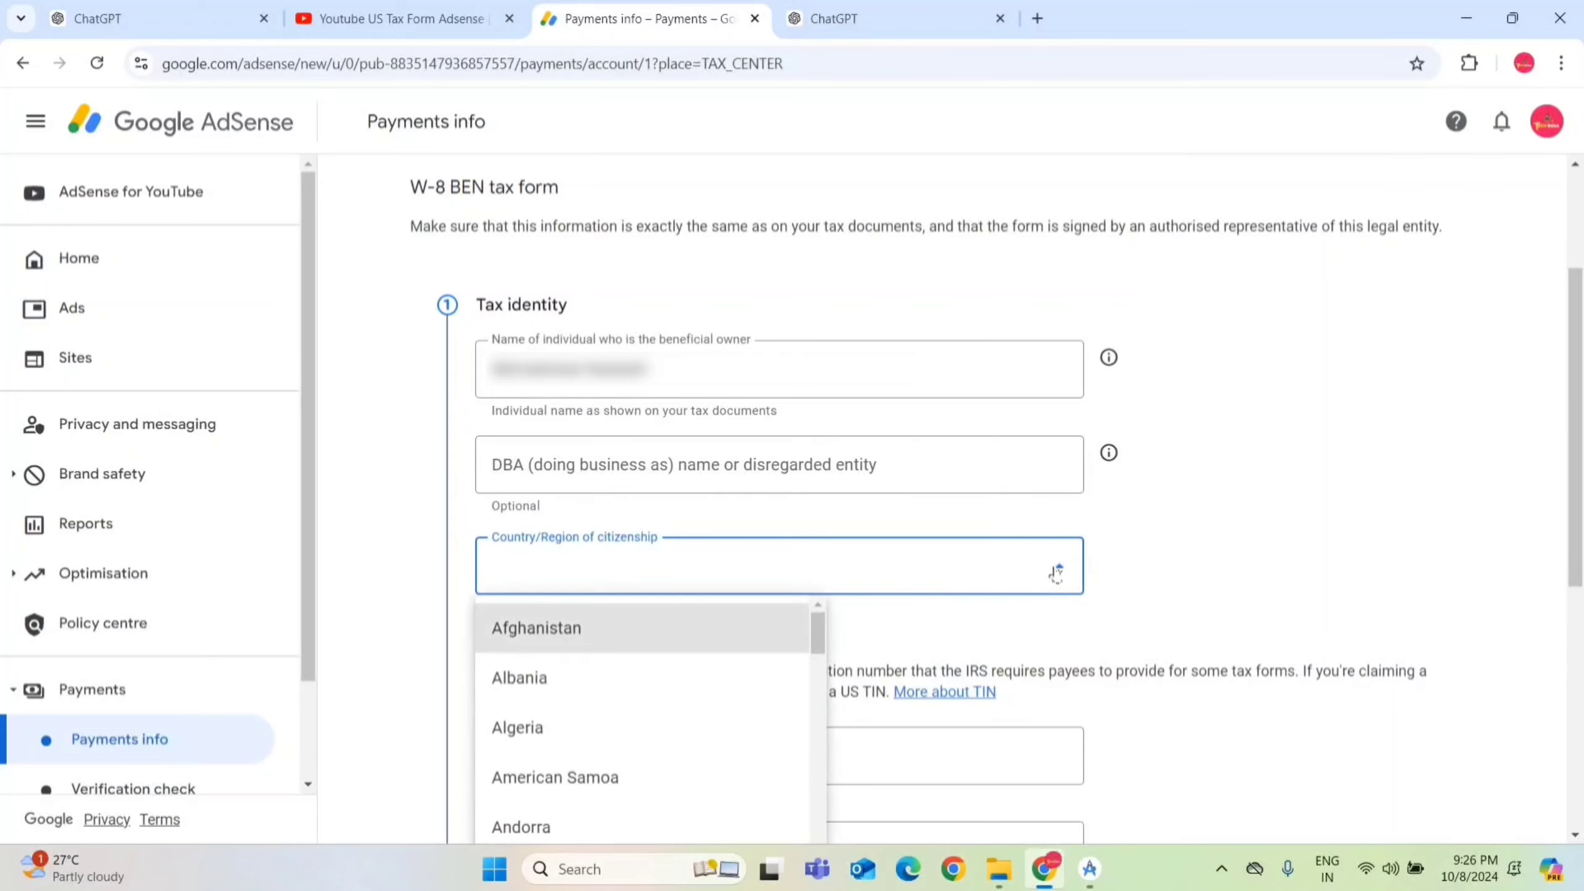
drag(817, 633, 821, 783)
click(518, 736)
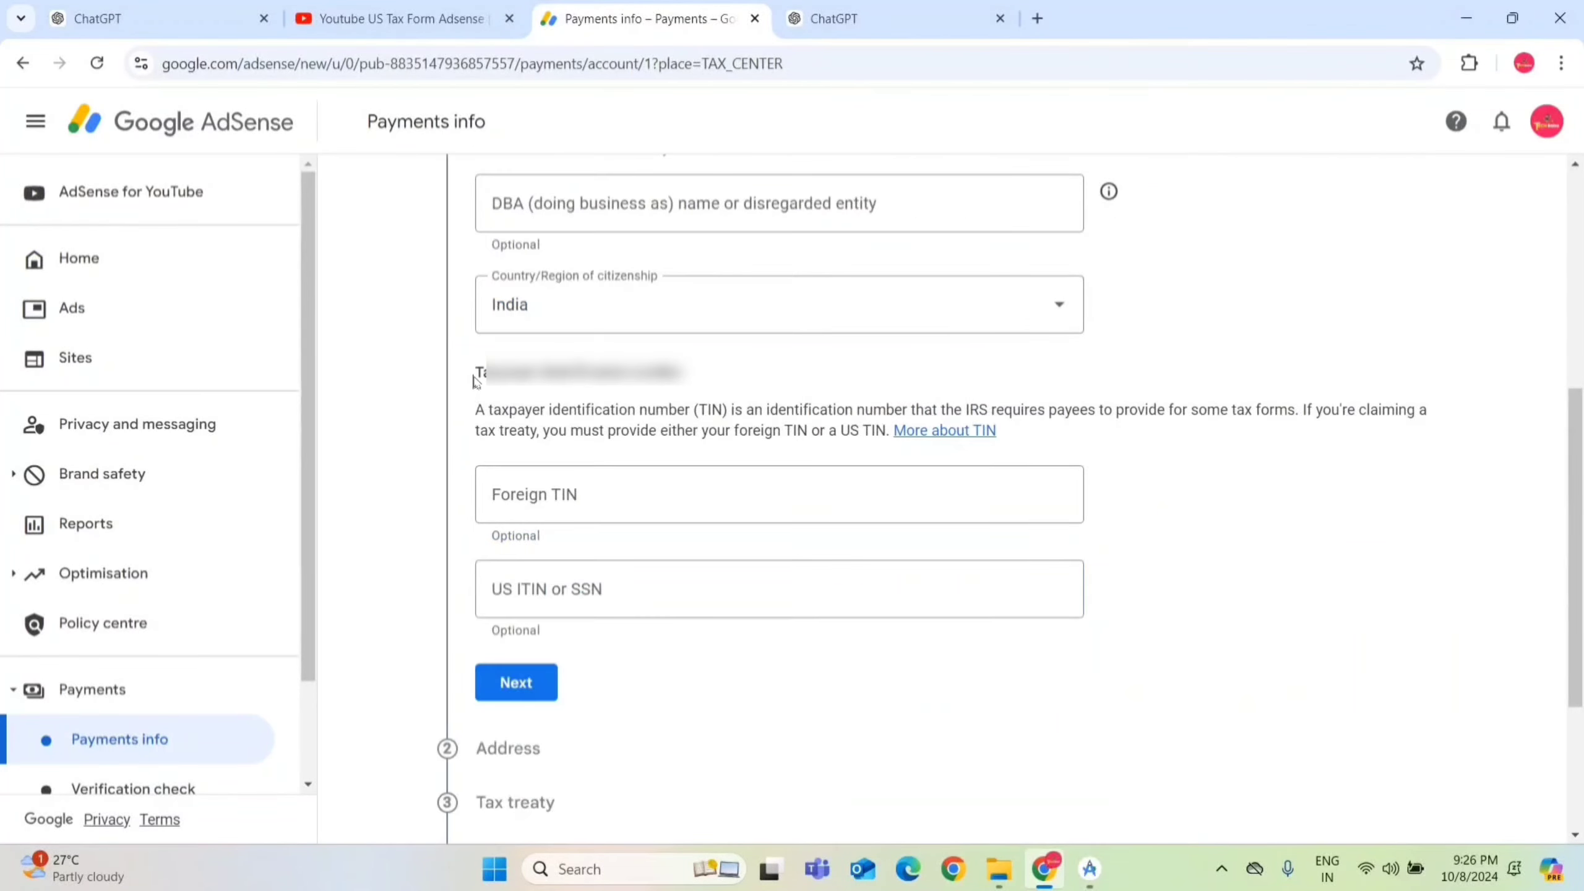
- Leave the optional Foreign TIN and US ITIN or SSN blank and continue to the Address section
drag(475, 373, 704, 378)
click(704, 378)
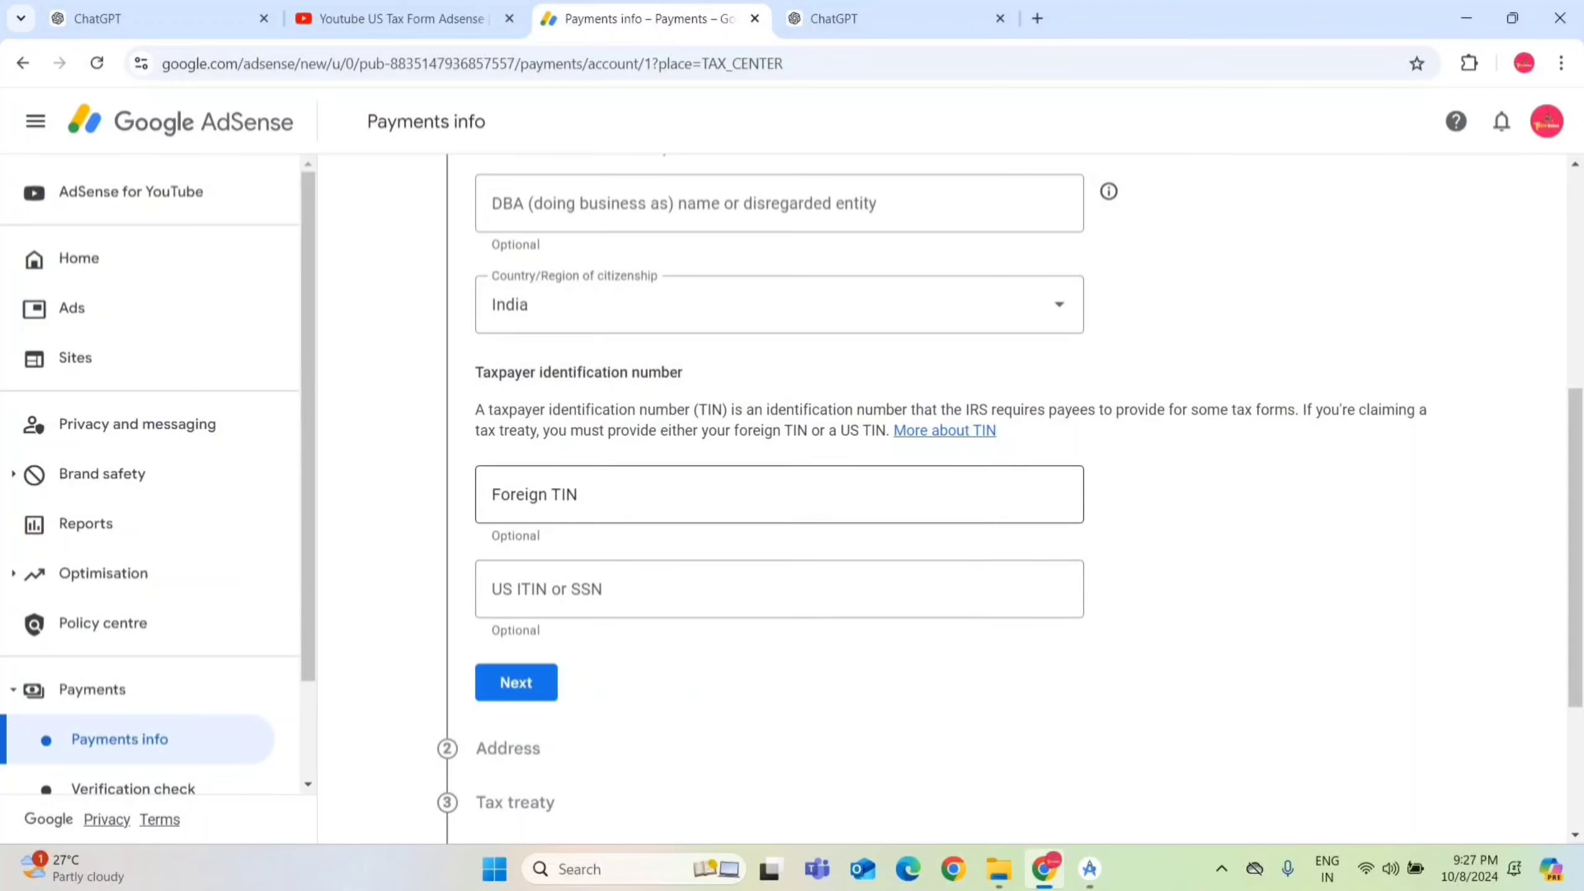
drag(488, 547, 553, 542)
click(557, 548)
click(546, 546)
click(553, 541)
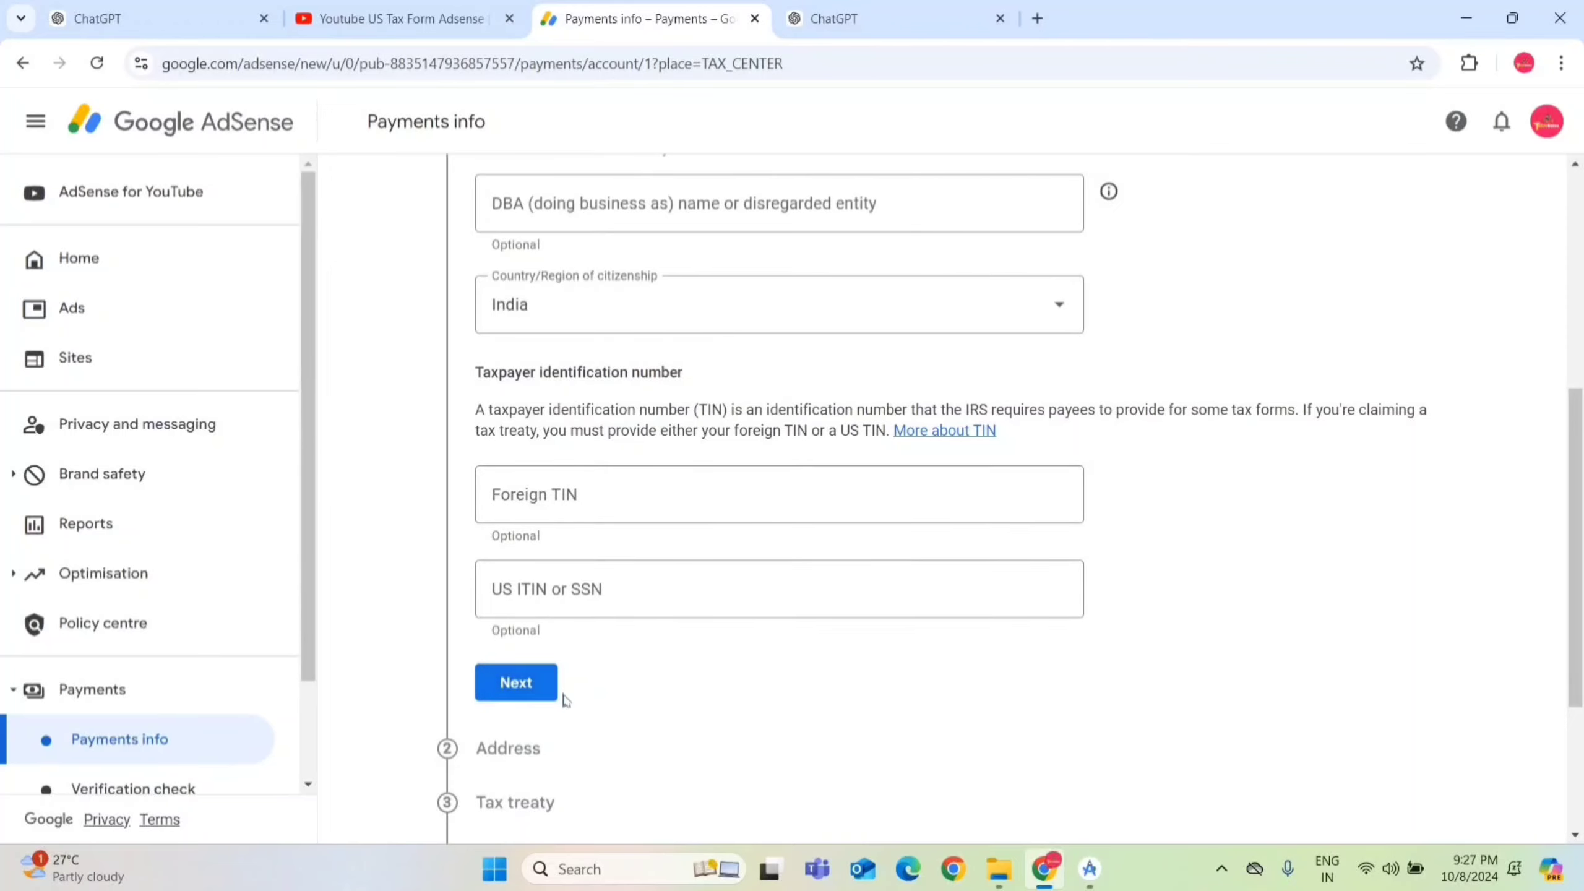
click(549, 686)
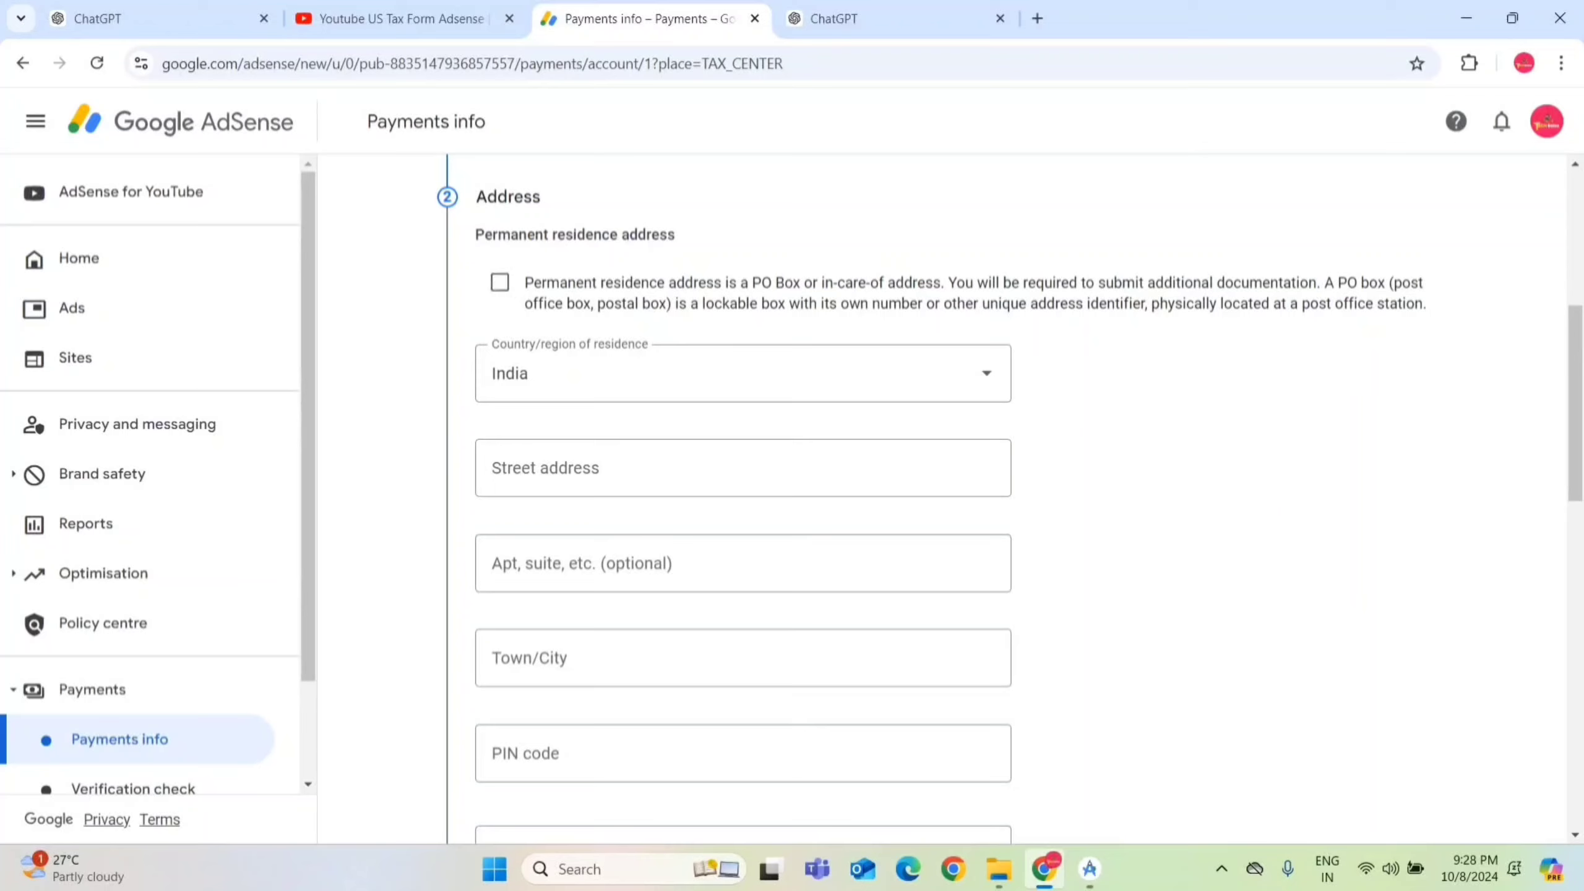
- Fill in the permanent residence address with the street, apartment, town, postal code and state, keeping India as the country
drag(476, 234, 698, 237)
click(699, 237)
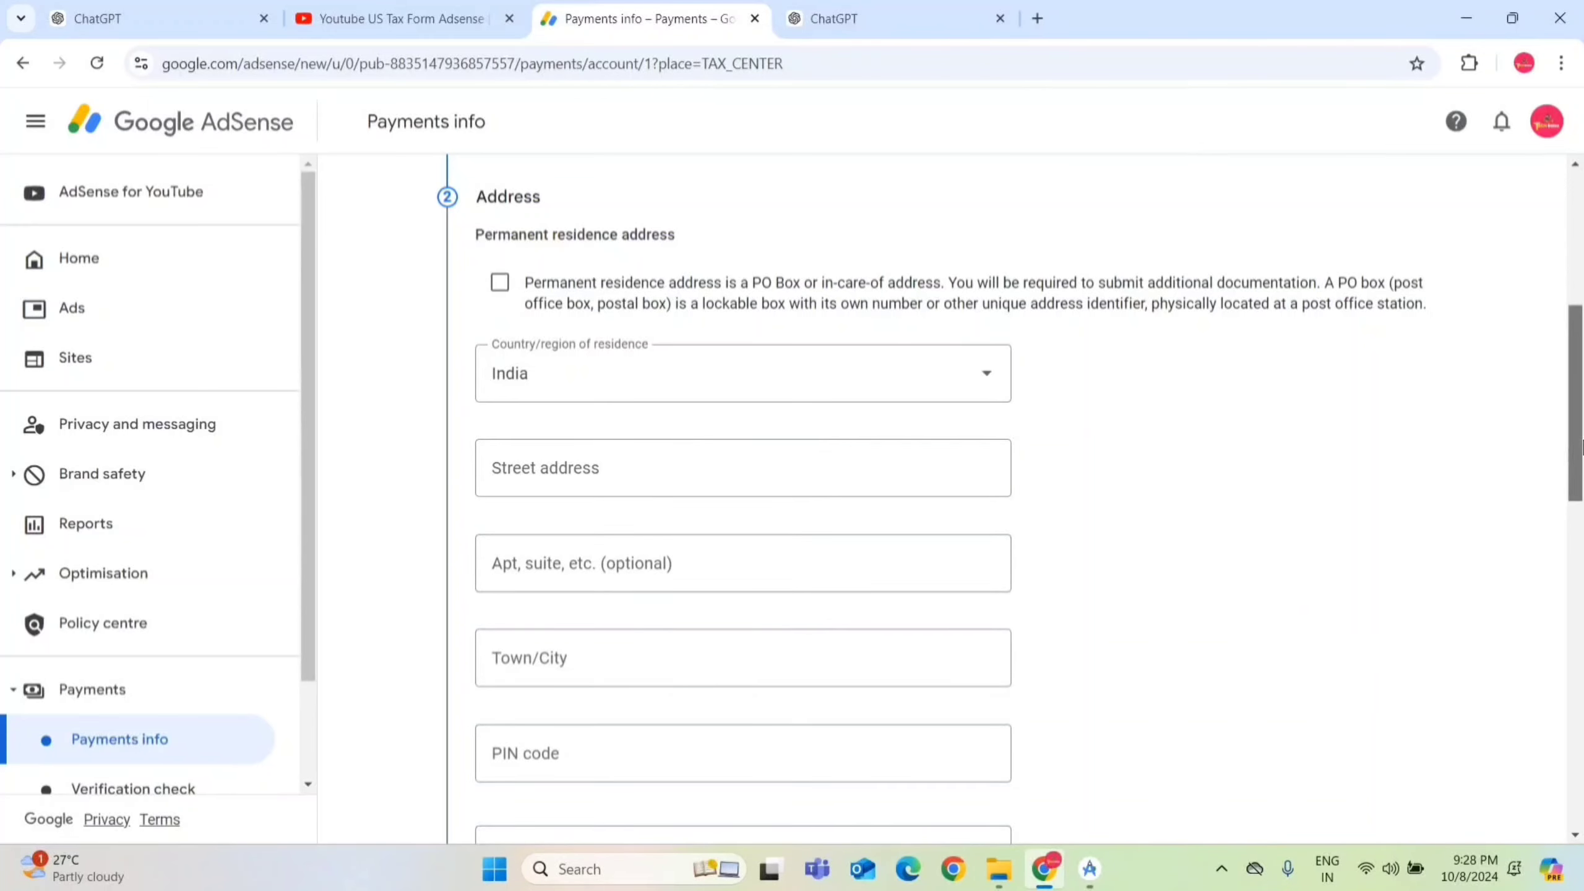
drag(1581, 446, 1581, 480)
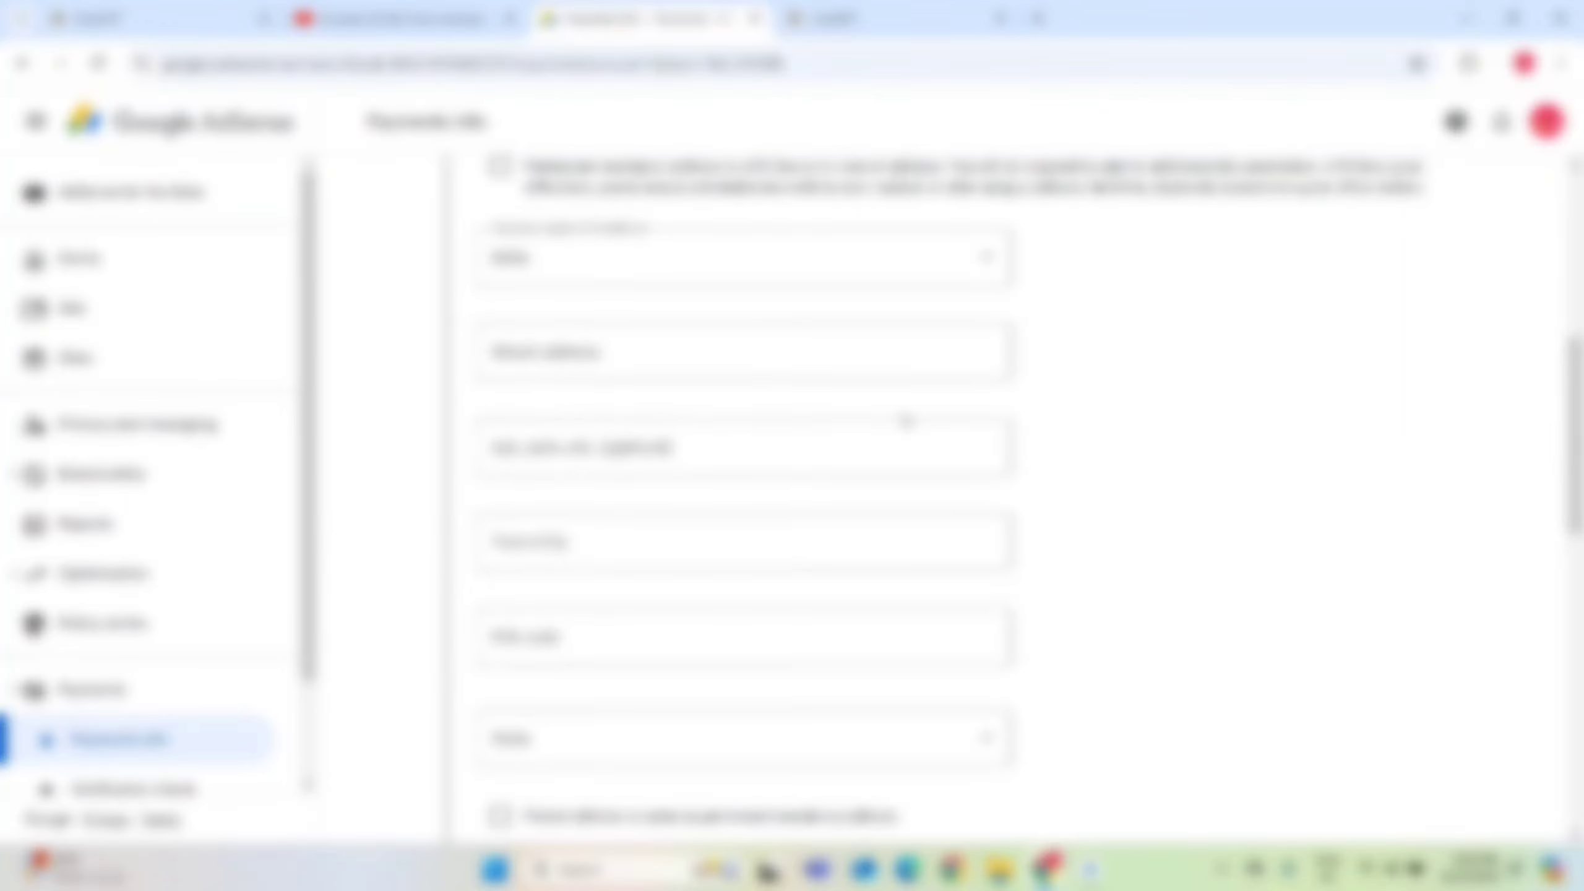
click(748, 353)
scroll(1574, 515, down, 3)
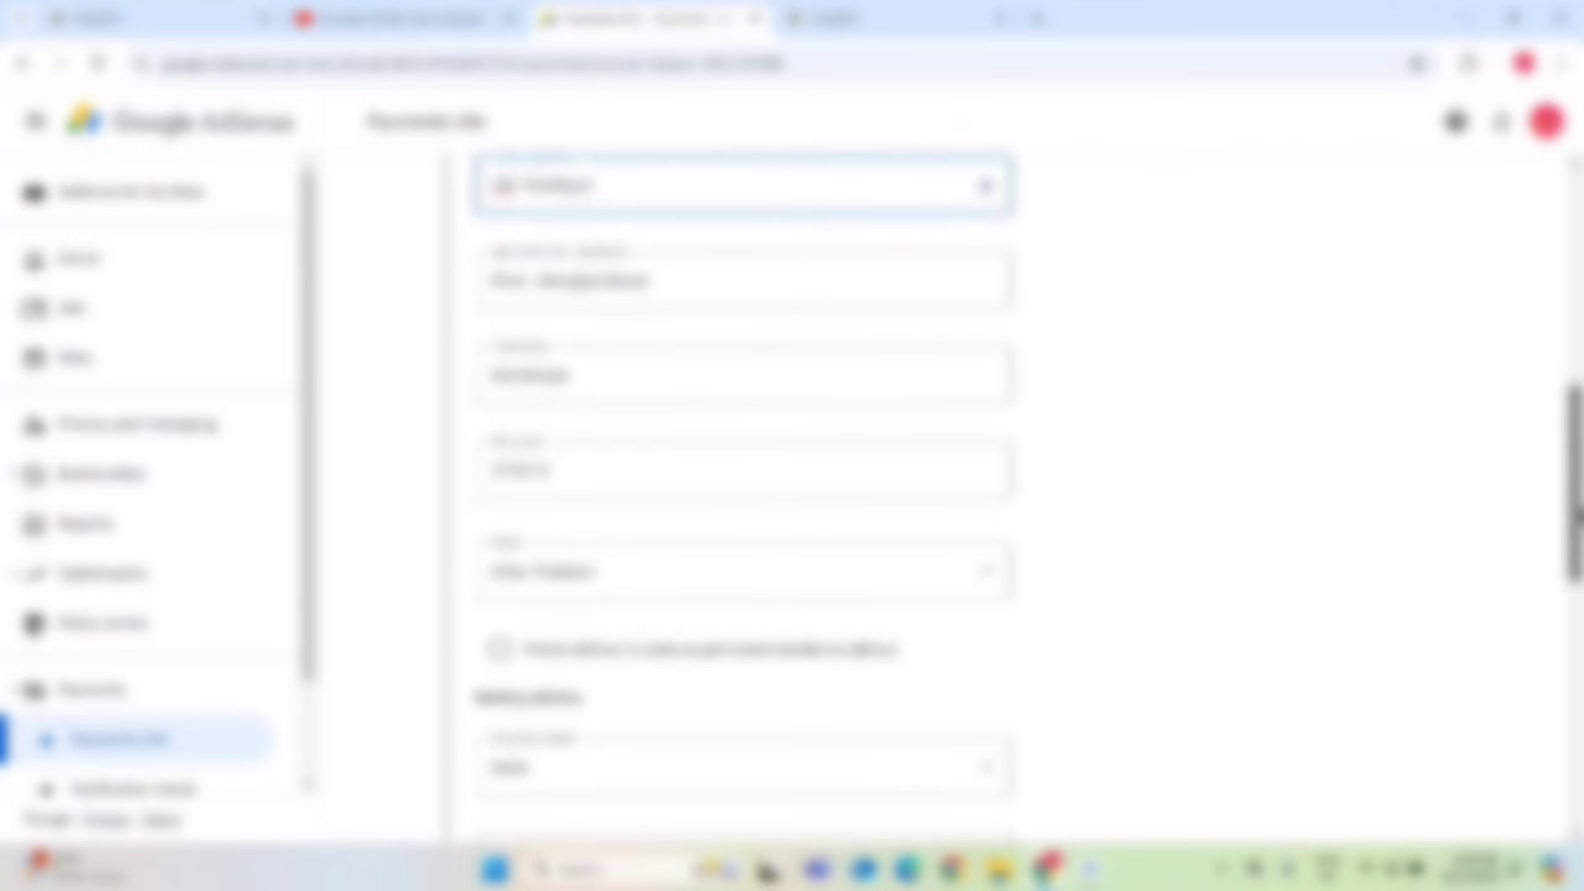
scroll(1575, 515, down, 5)
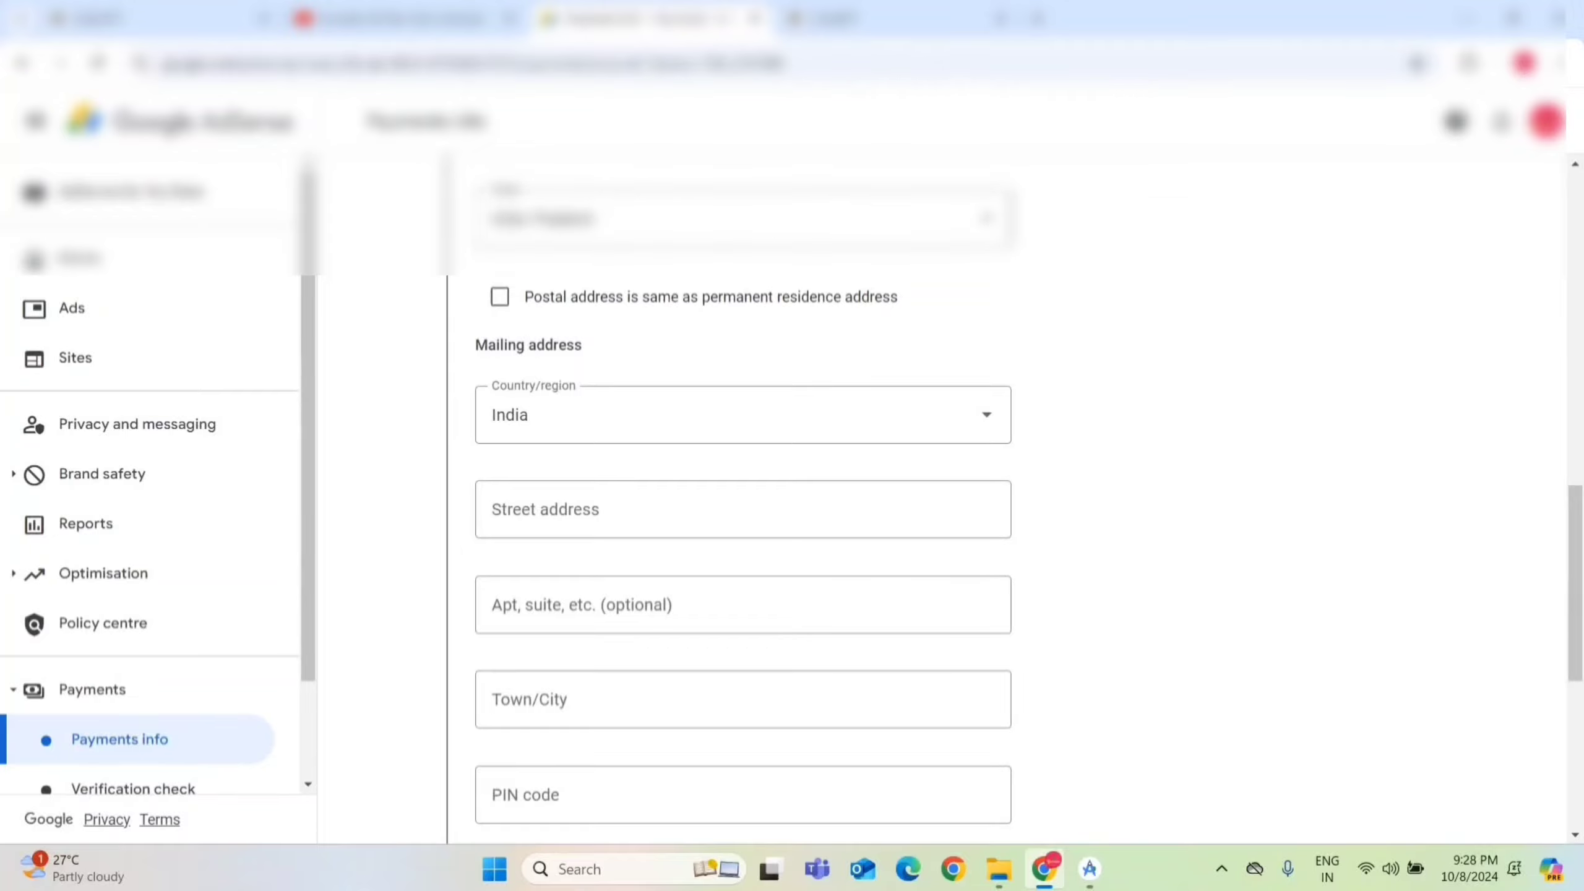
- Mark the postal address as the same as the permanent residence address and continue to the Tax treaty section
drag(525, 297, 600, 297)
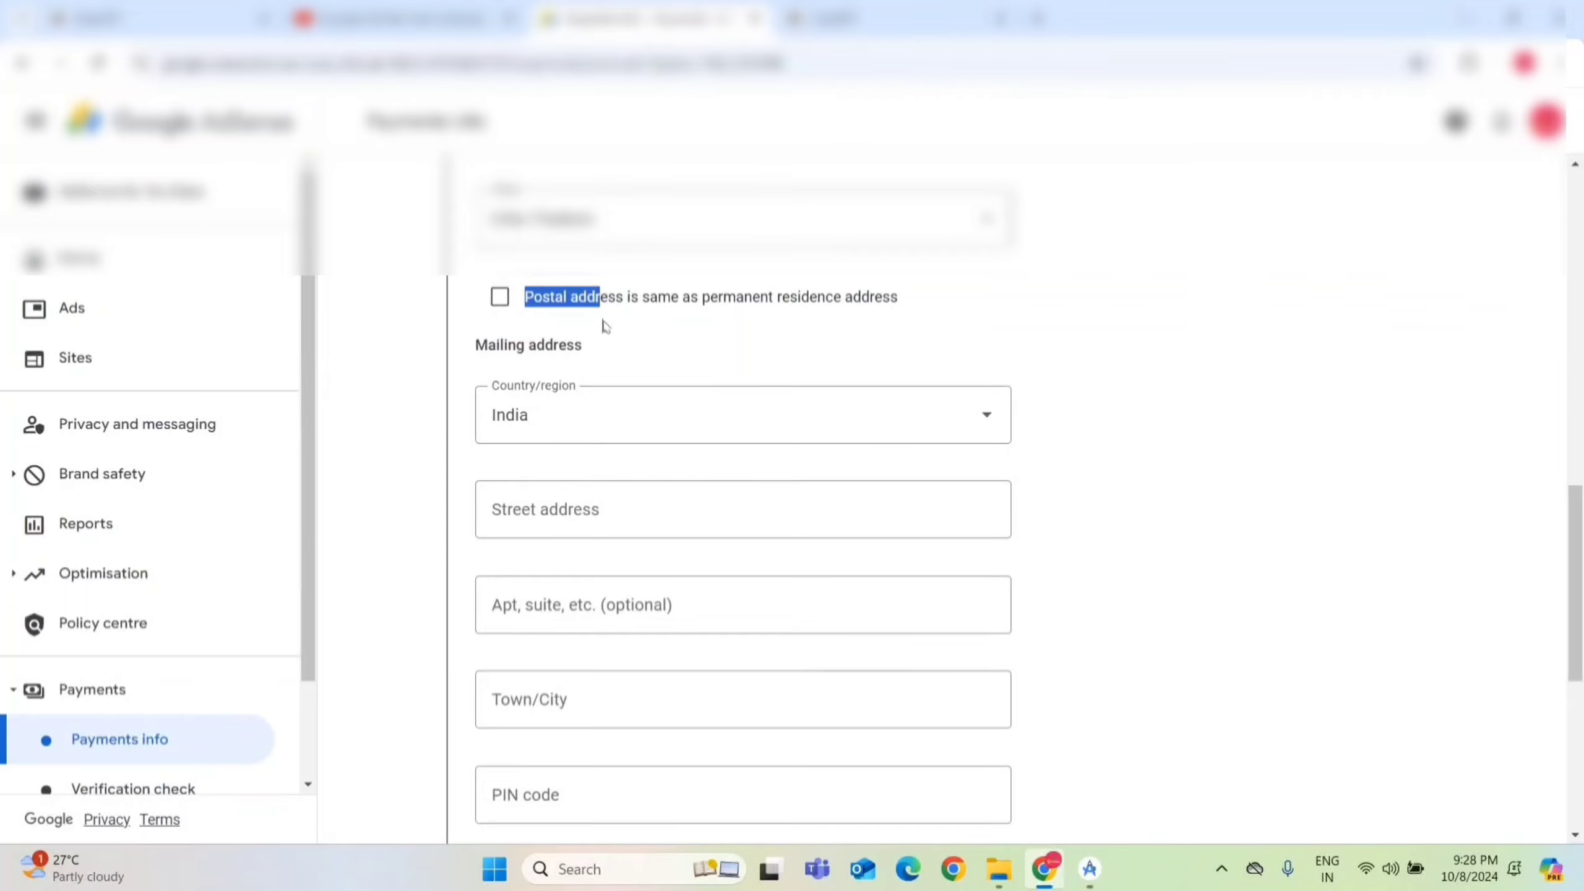
click(639, 335)
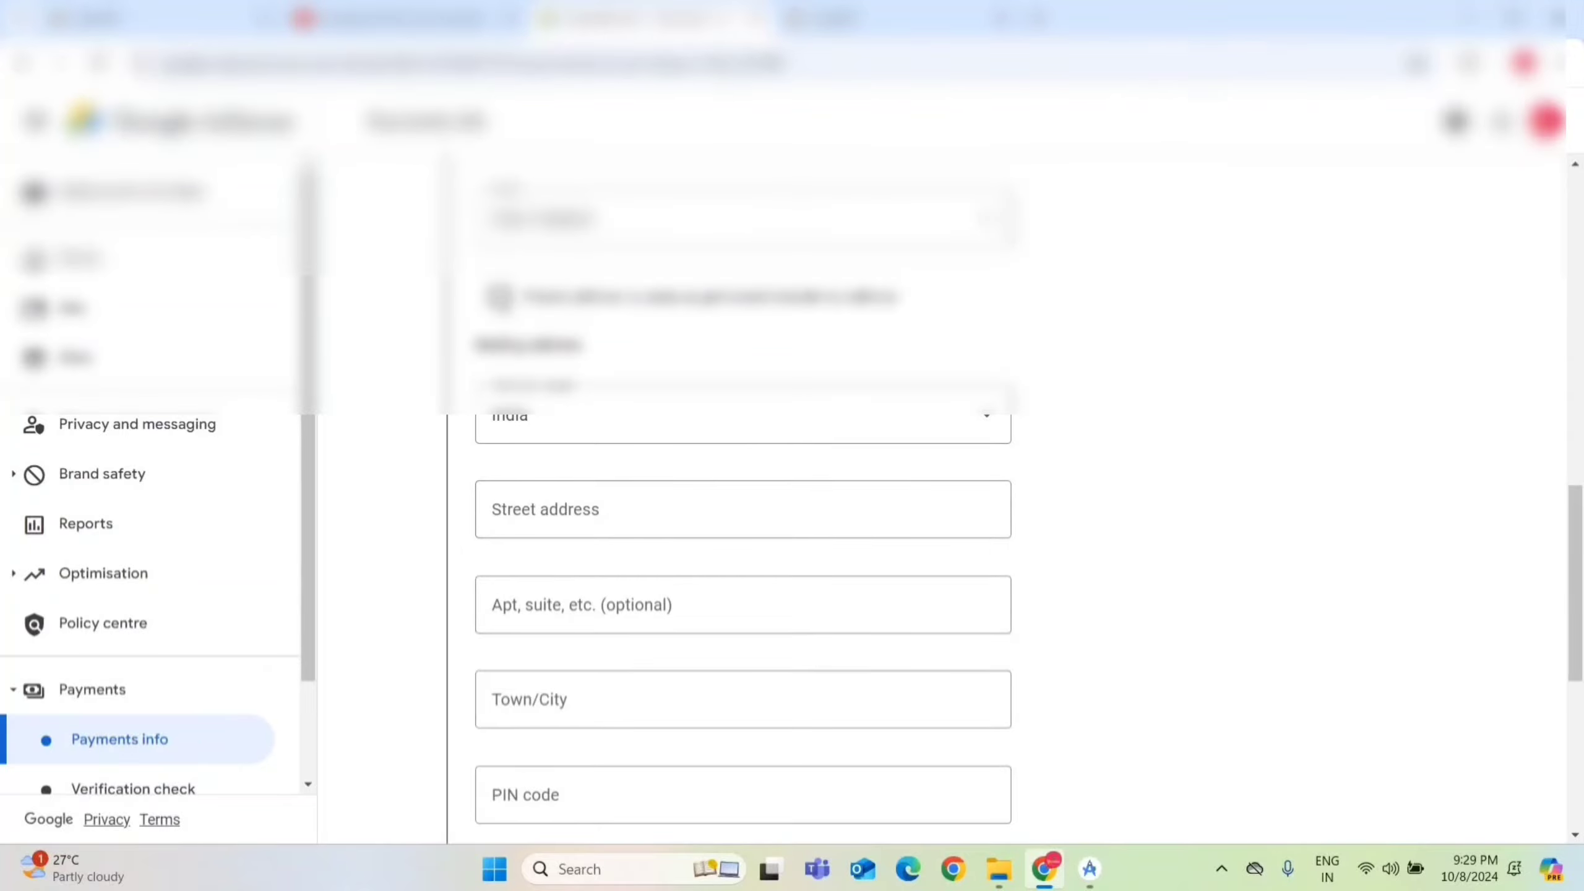
scroll(856, 538, down, 8)
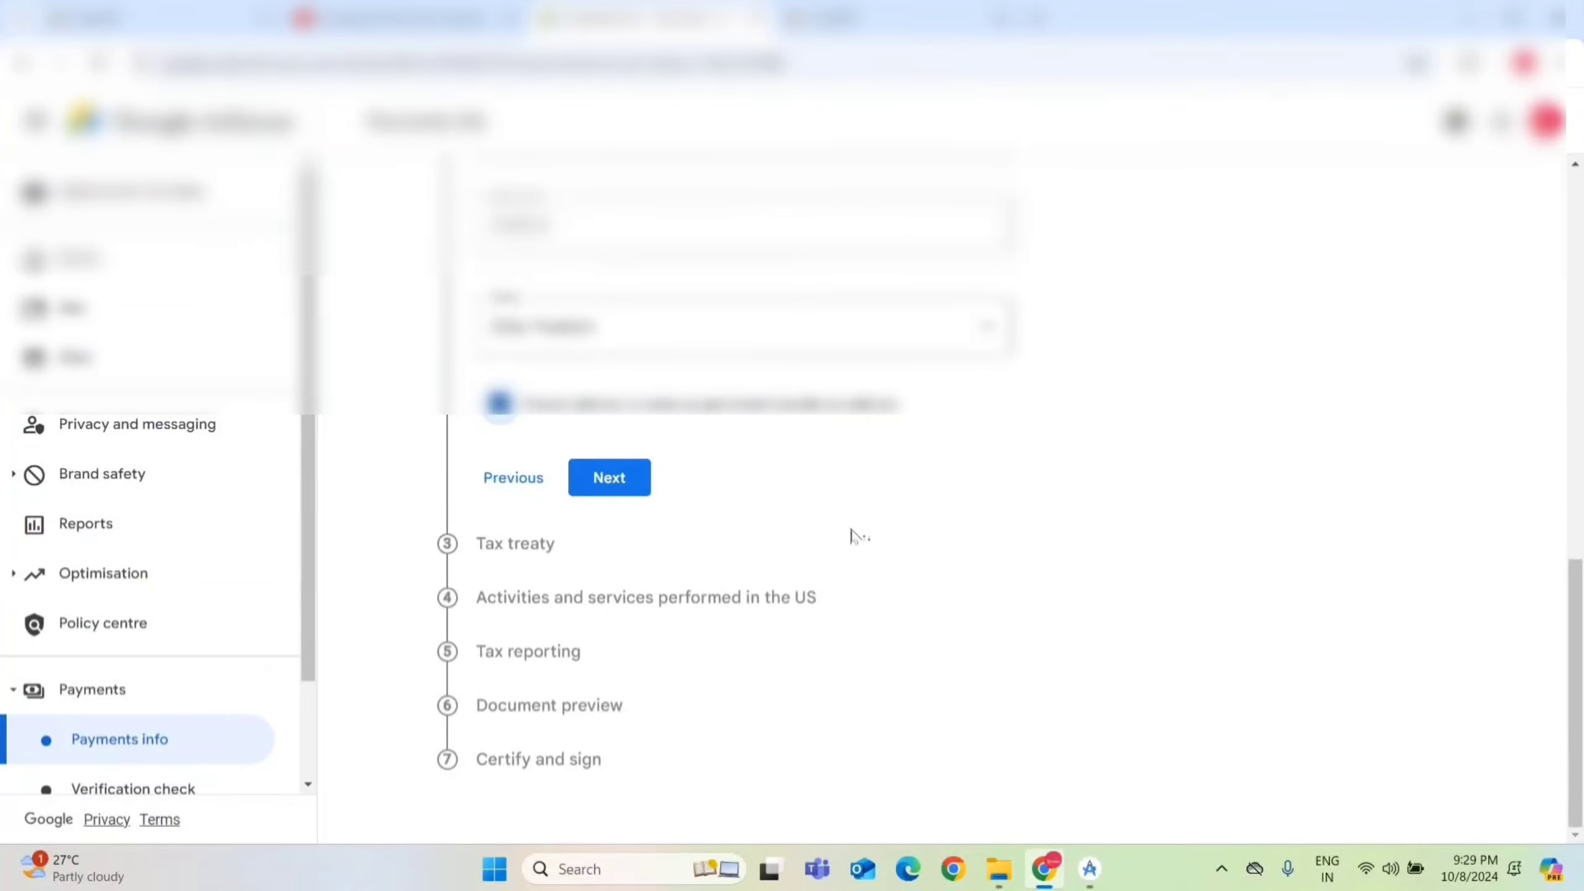
click(625, 492)
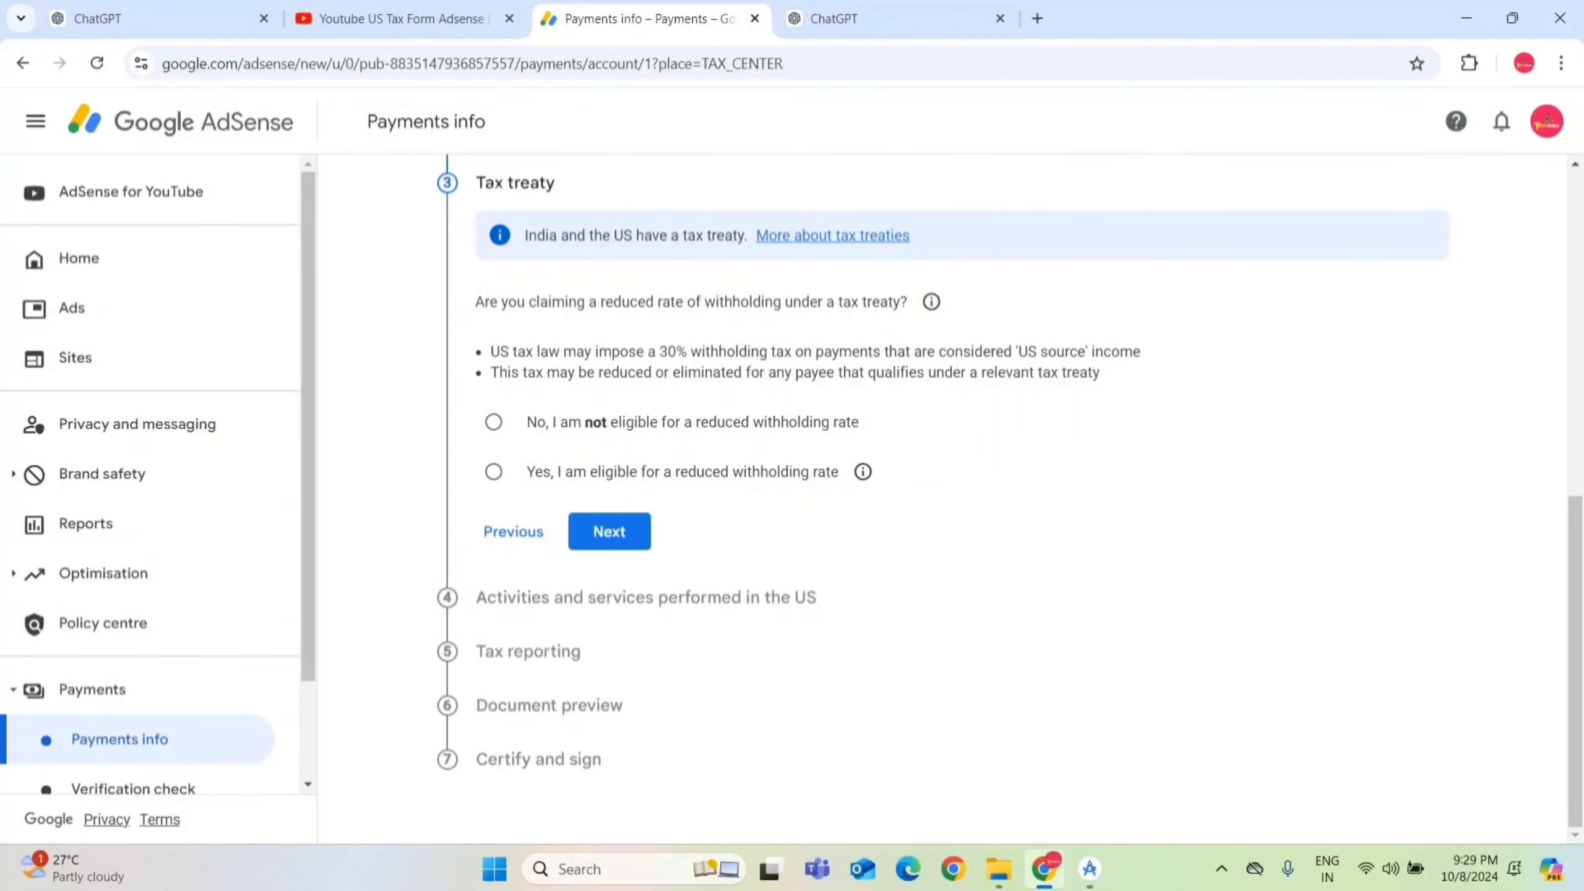
- Claim eligibility for a reduced withholding rate and declare residence in India as the tax treaty country
drag(476, 195, 571, 198)
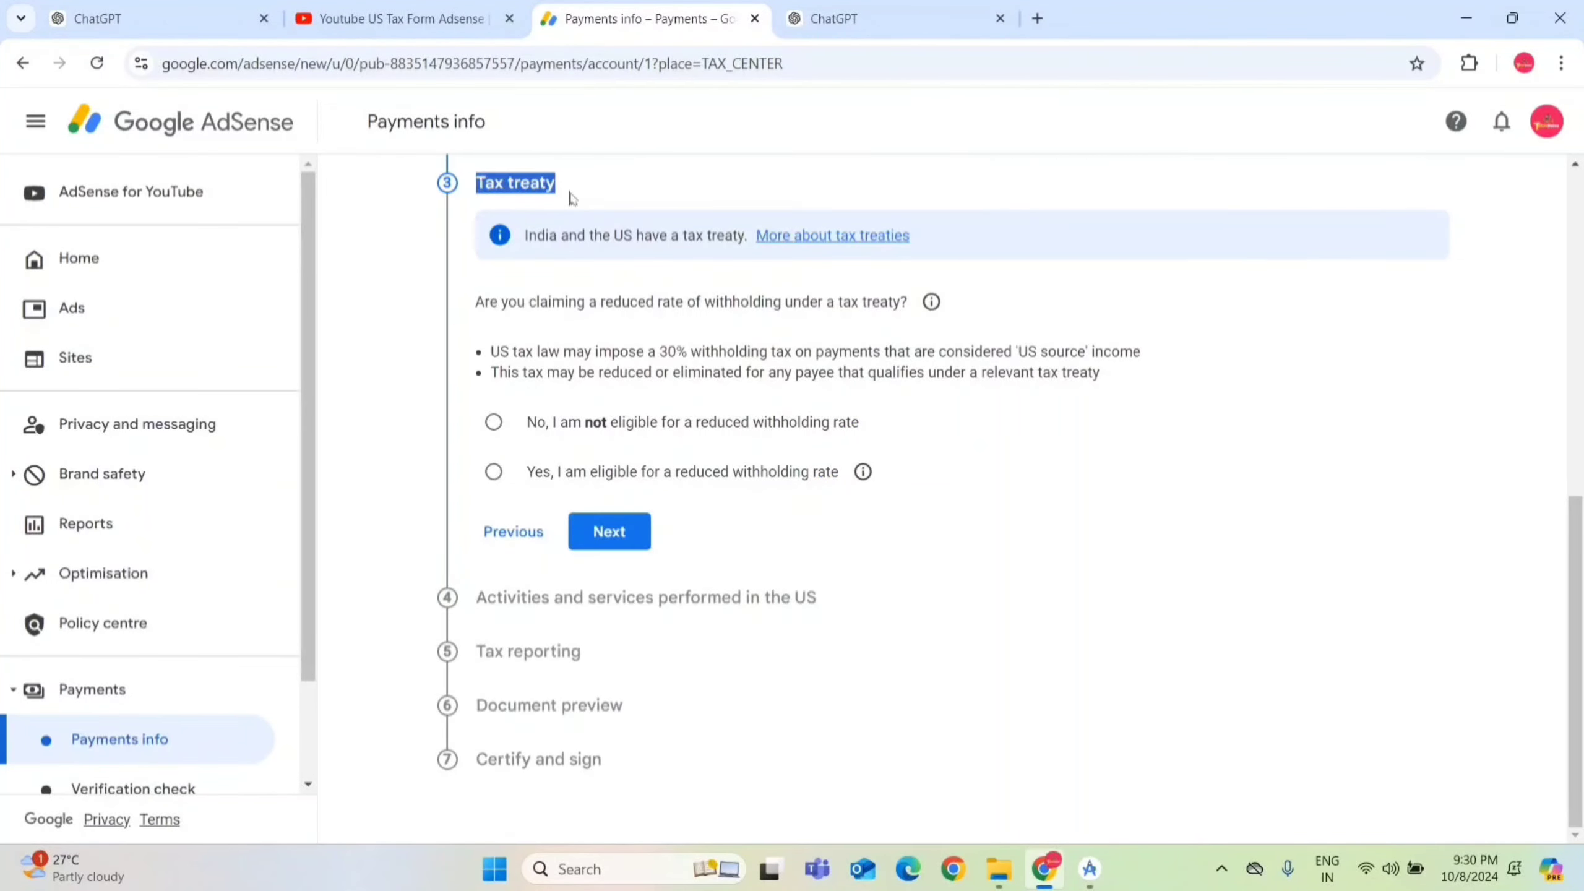
click(571, 198)
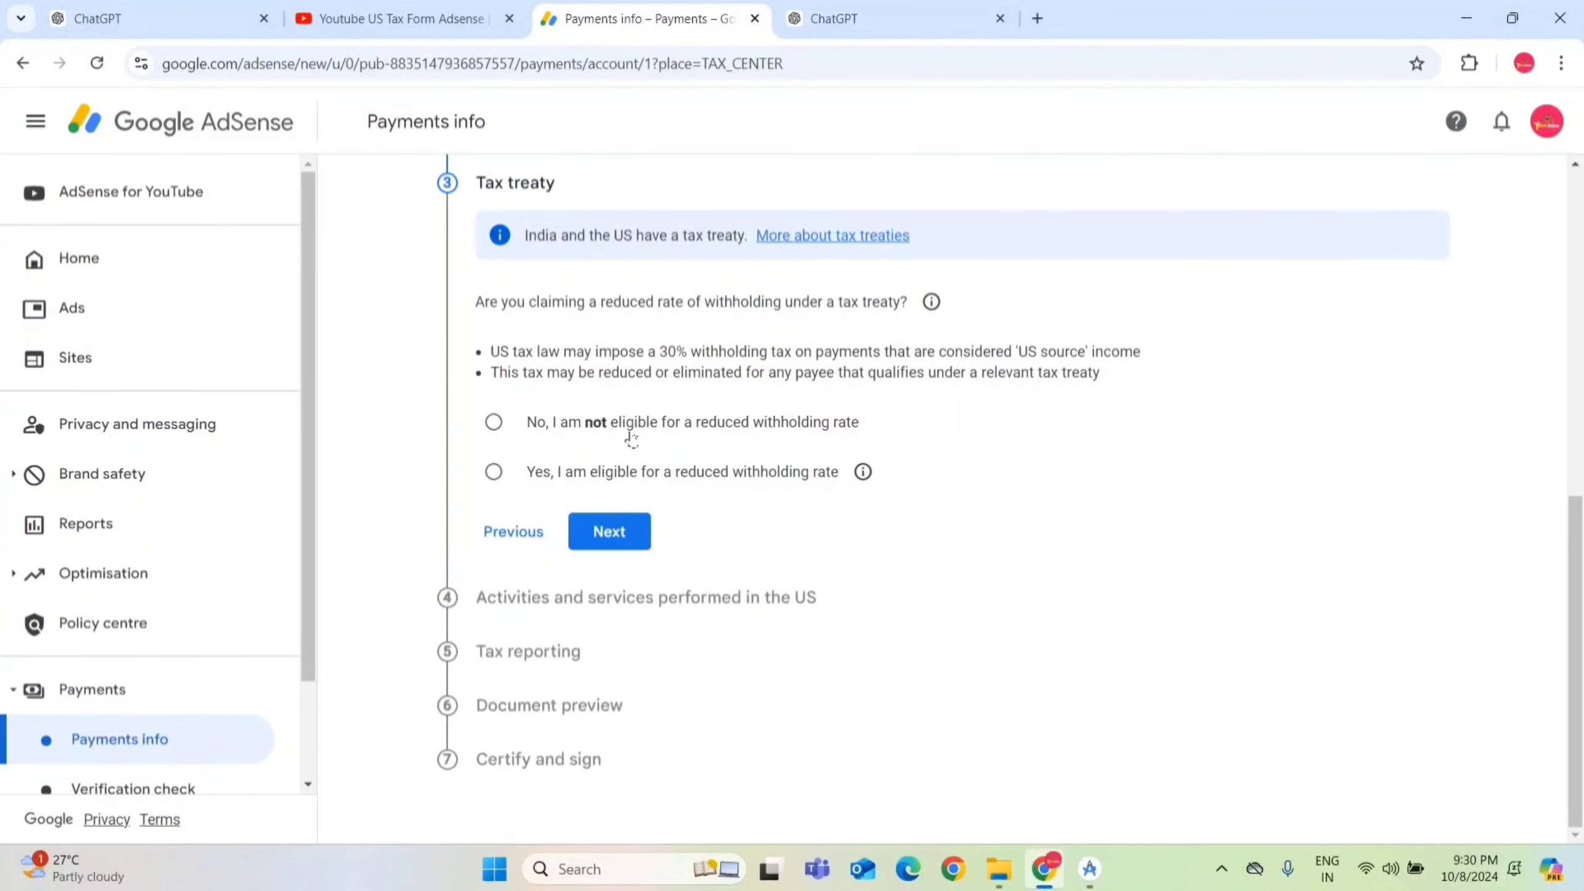
click(502, 477)
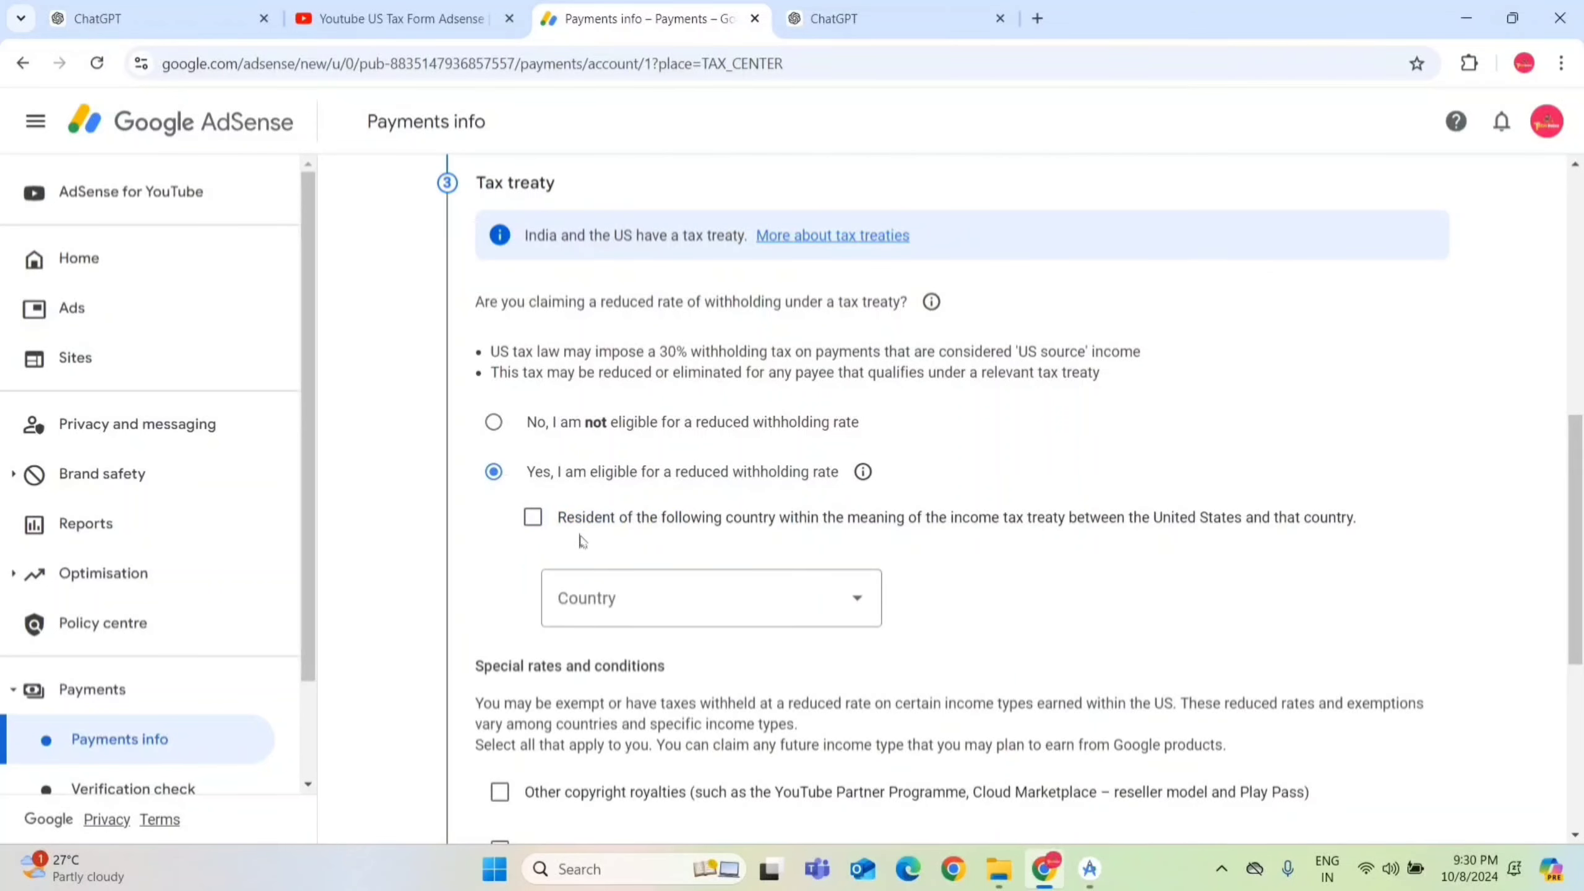
click(540, 527)
click(845, 601)
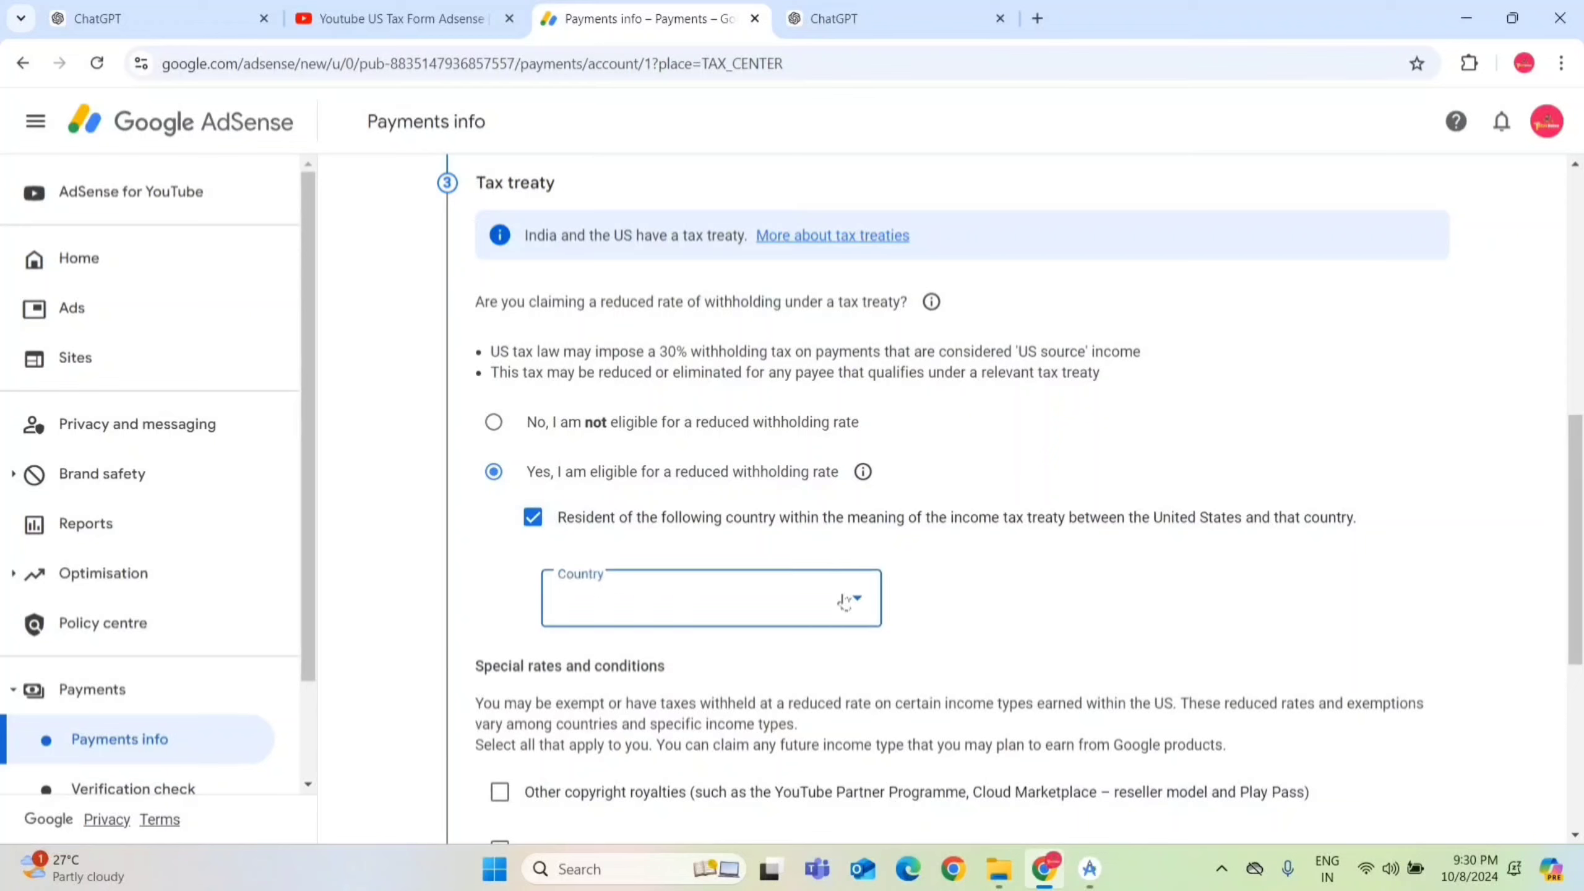
scroll(748, 218, down, 20)
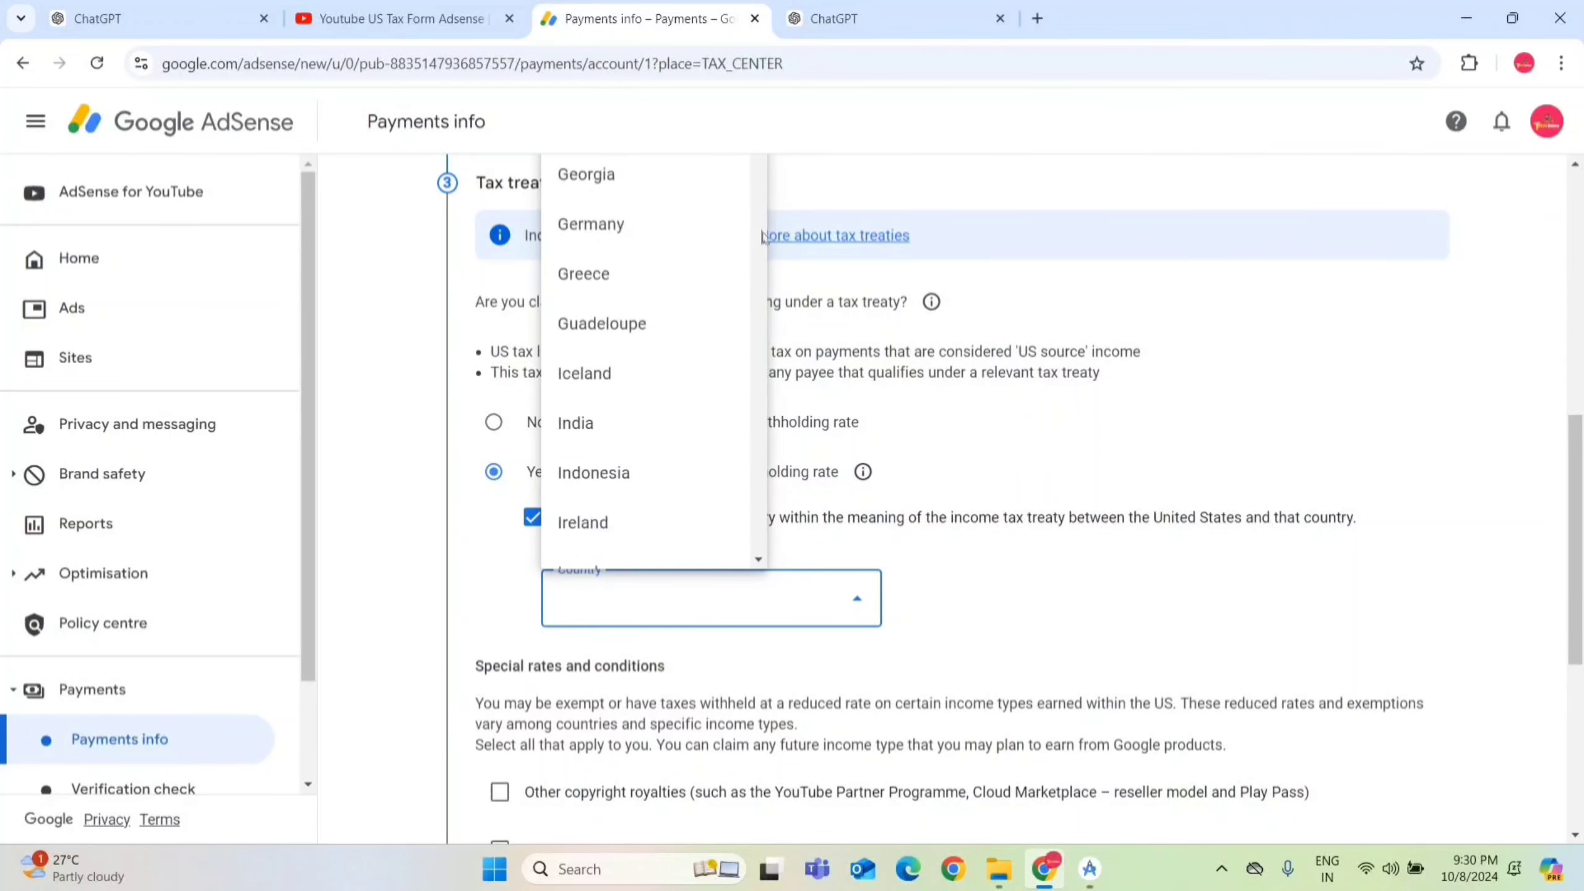
scroll(687, 281, down, 5)
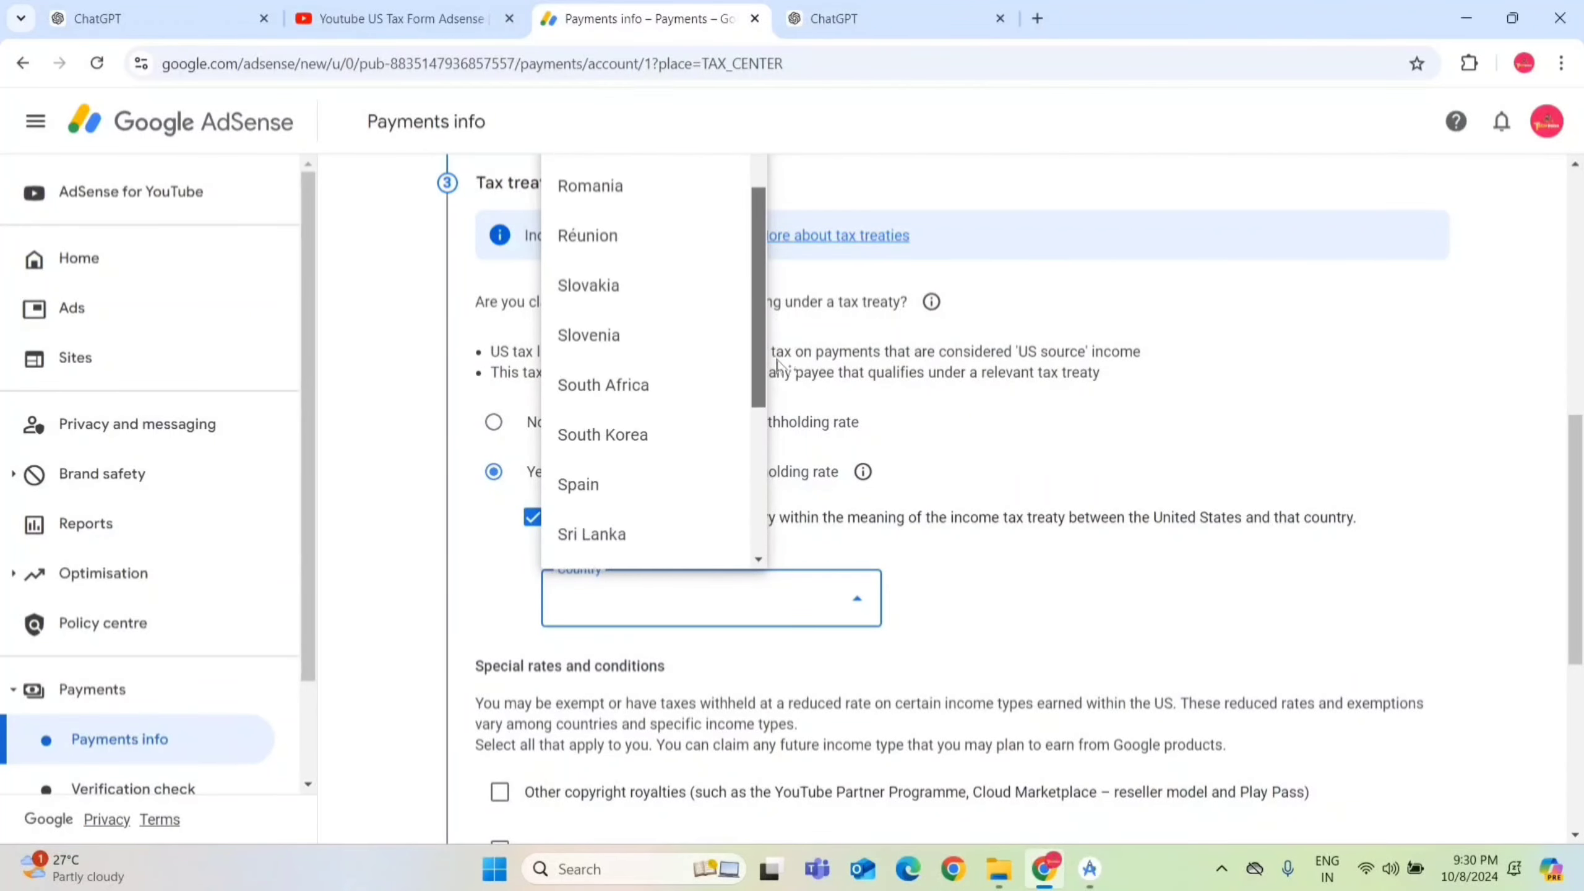
scroll(686, 281, up, 10)
click(592, 287)
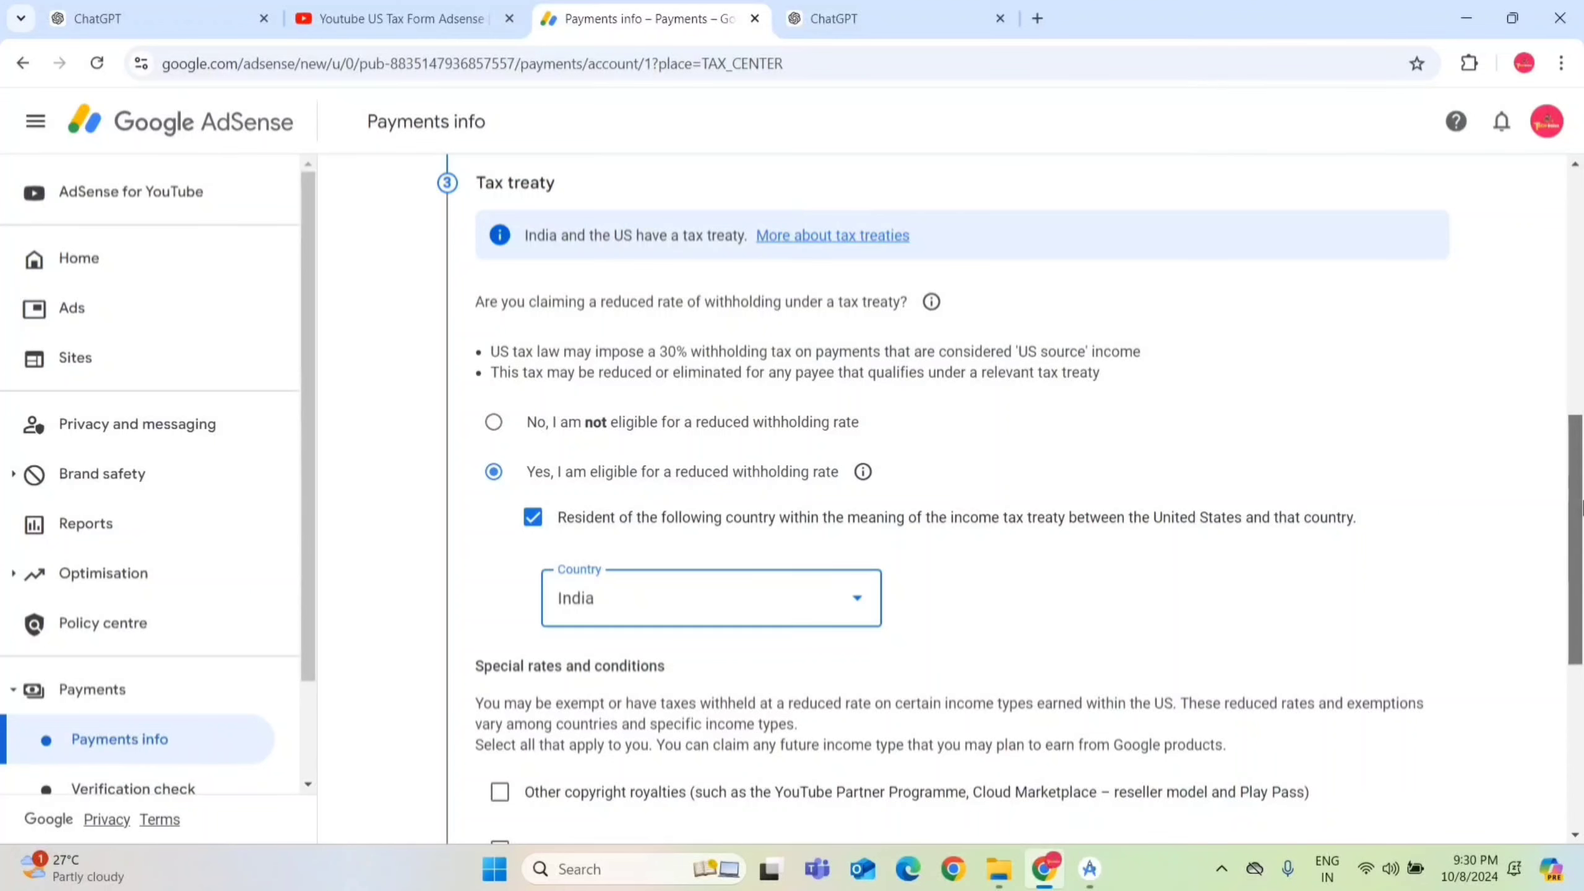
- Claim Other copyright royalties under Article 12 and paragraph 2A II at the 15% reduced treaty rate, accepting the tax resident statement
drag(1580, 504, 1527, 636)
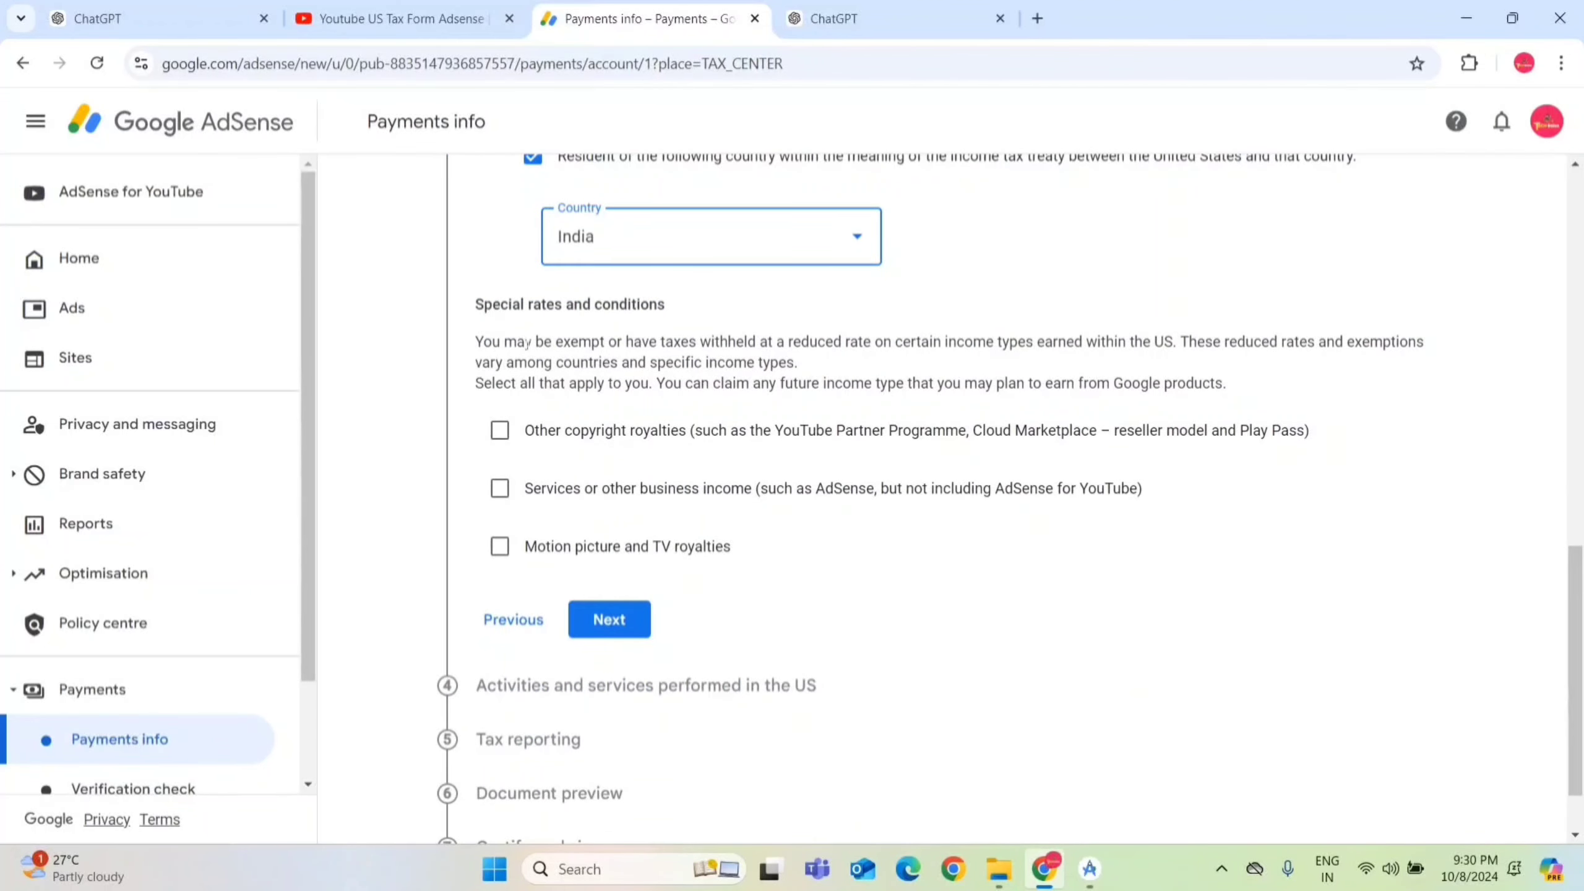
click(500, 431)
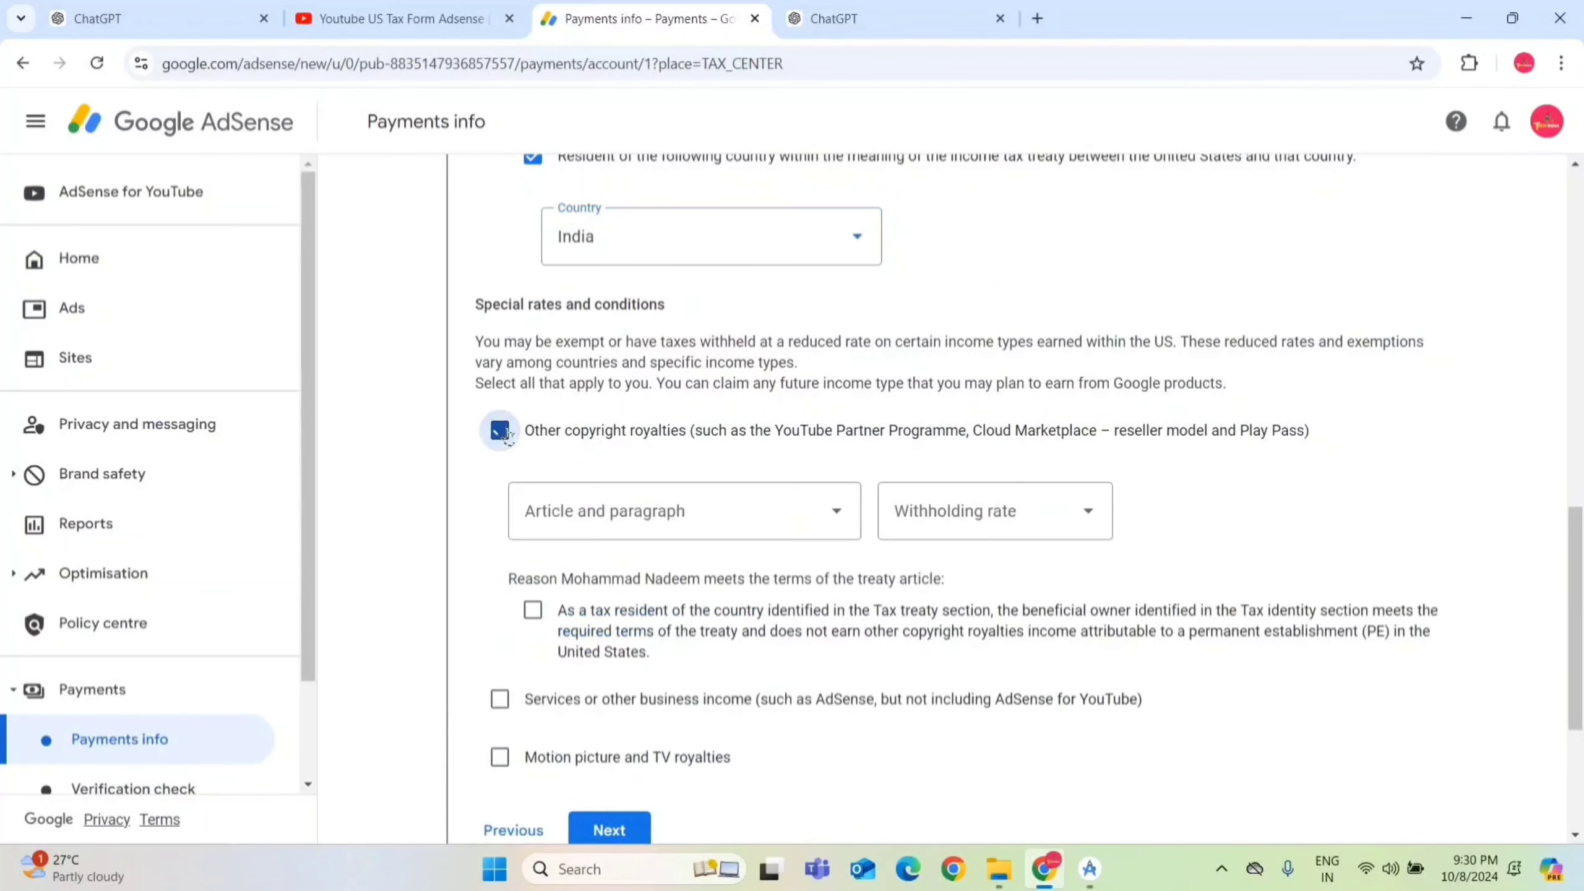
click(732, 520)
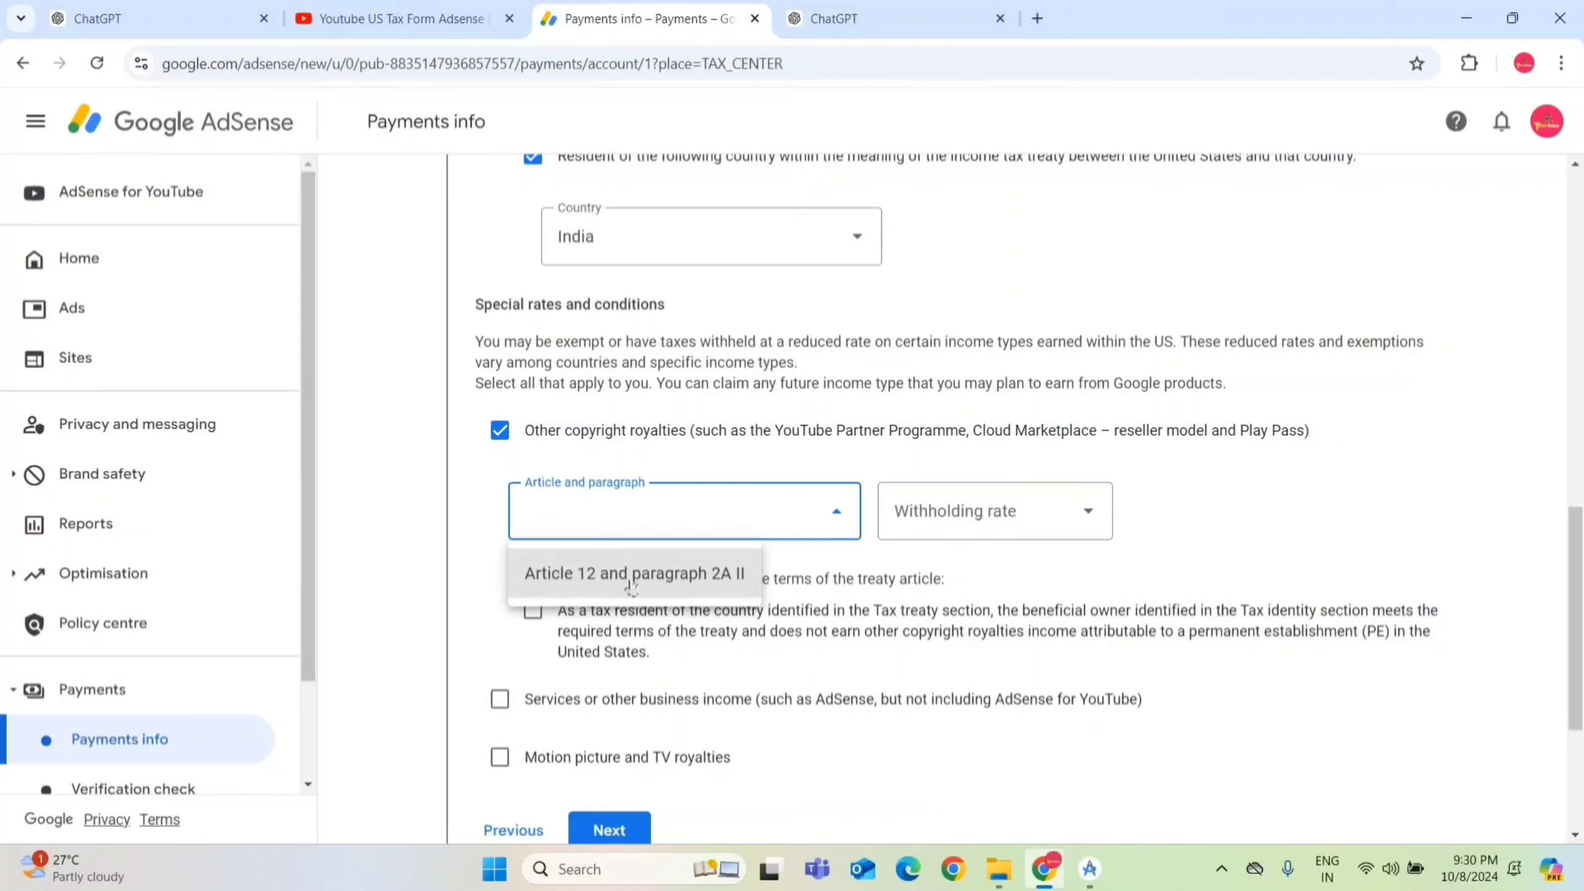
click(631, 578)
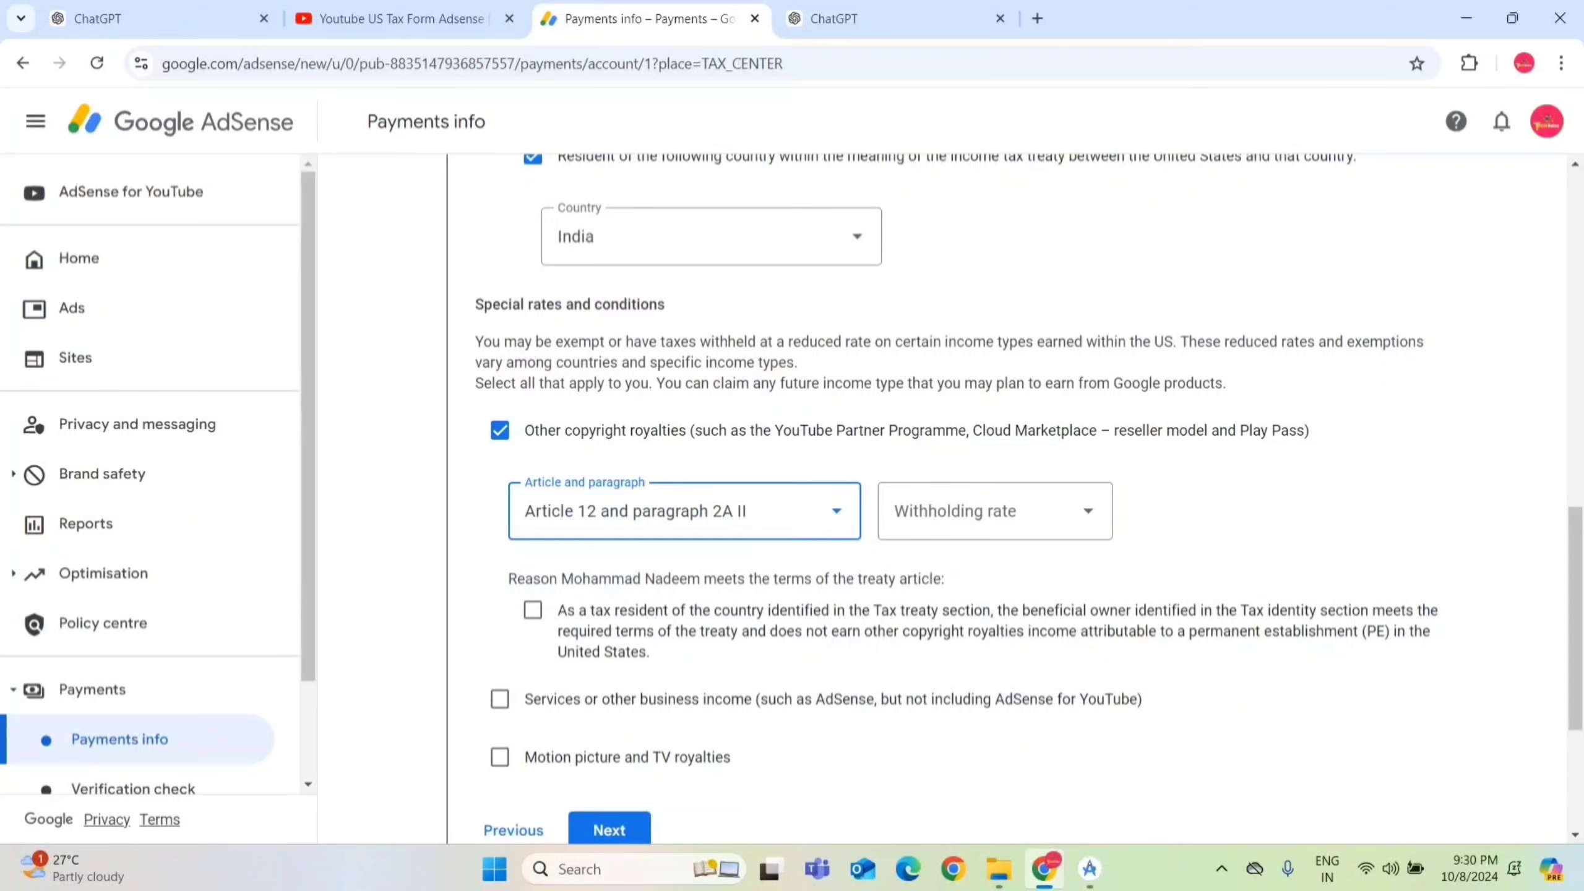
click(969, 513)
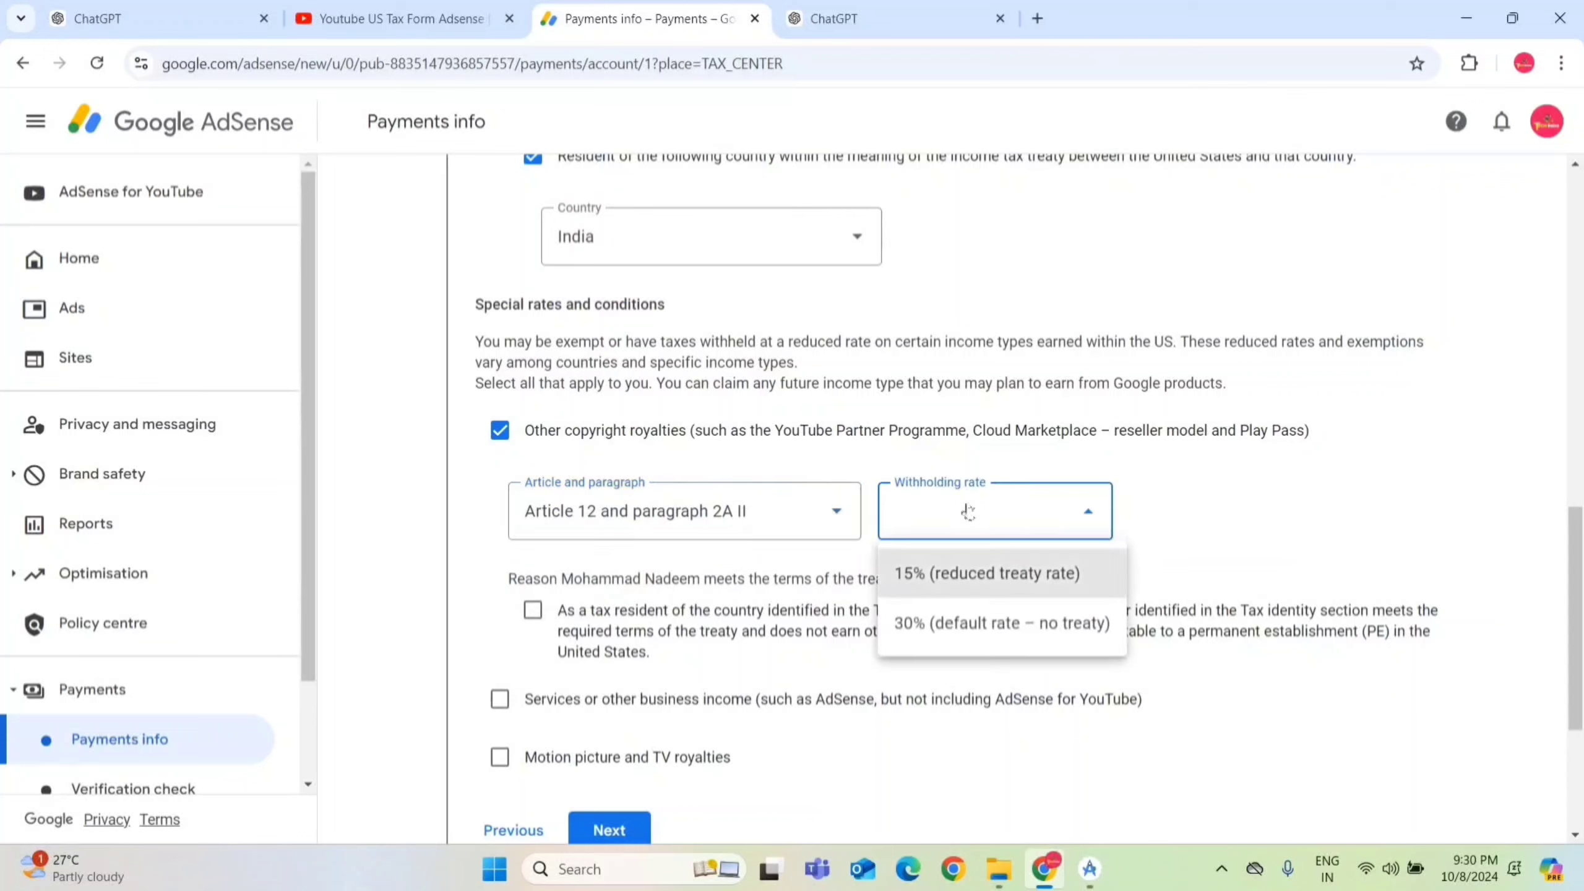
click(958, 583)
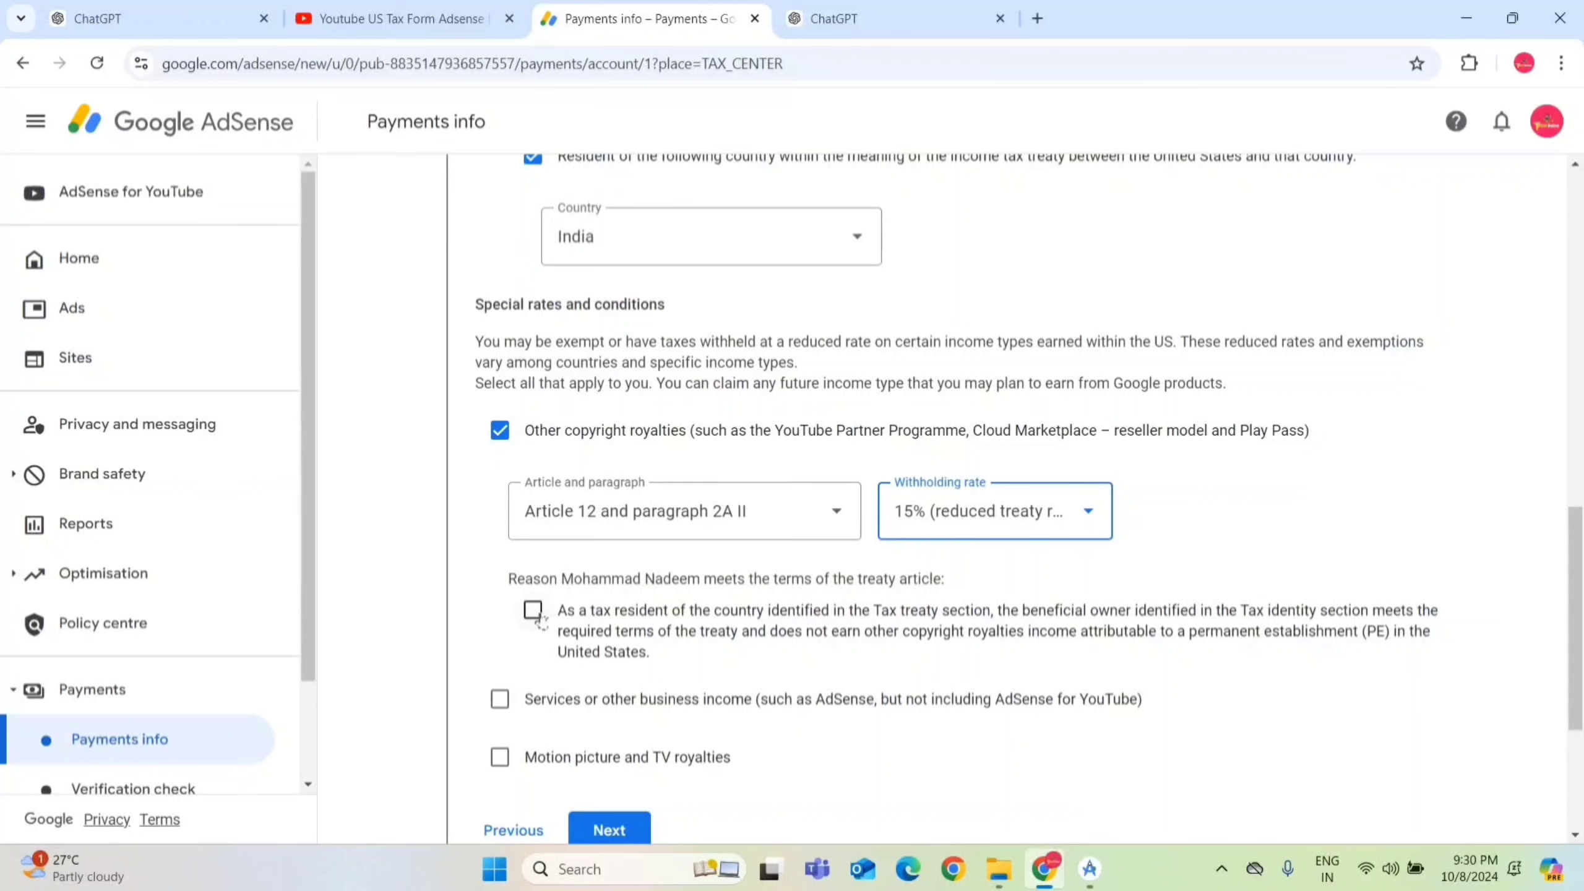
click(534, 610)
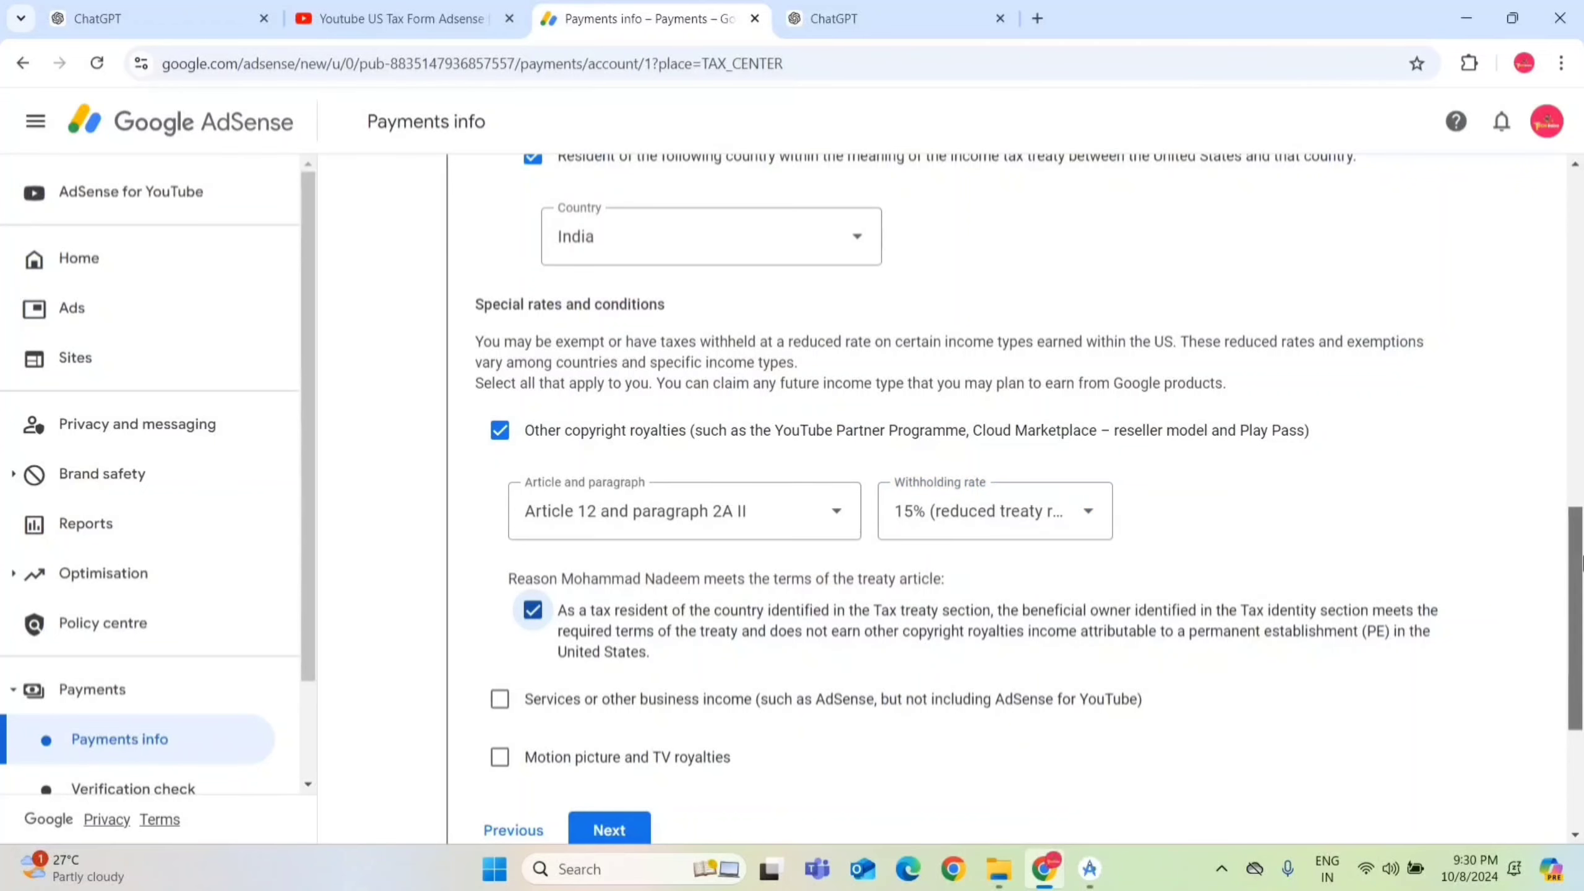
- Claim Services or other business income under Article 7 and paragraph 1 at the 0% reduced treaty rate, accepting the tax resident statement
scroll(1036, 577, down, 5)
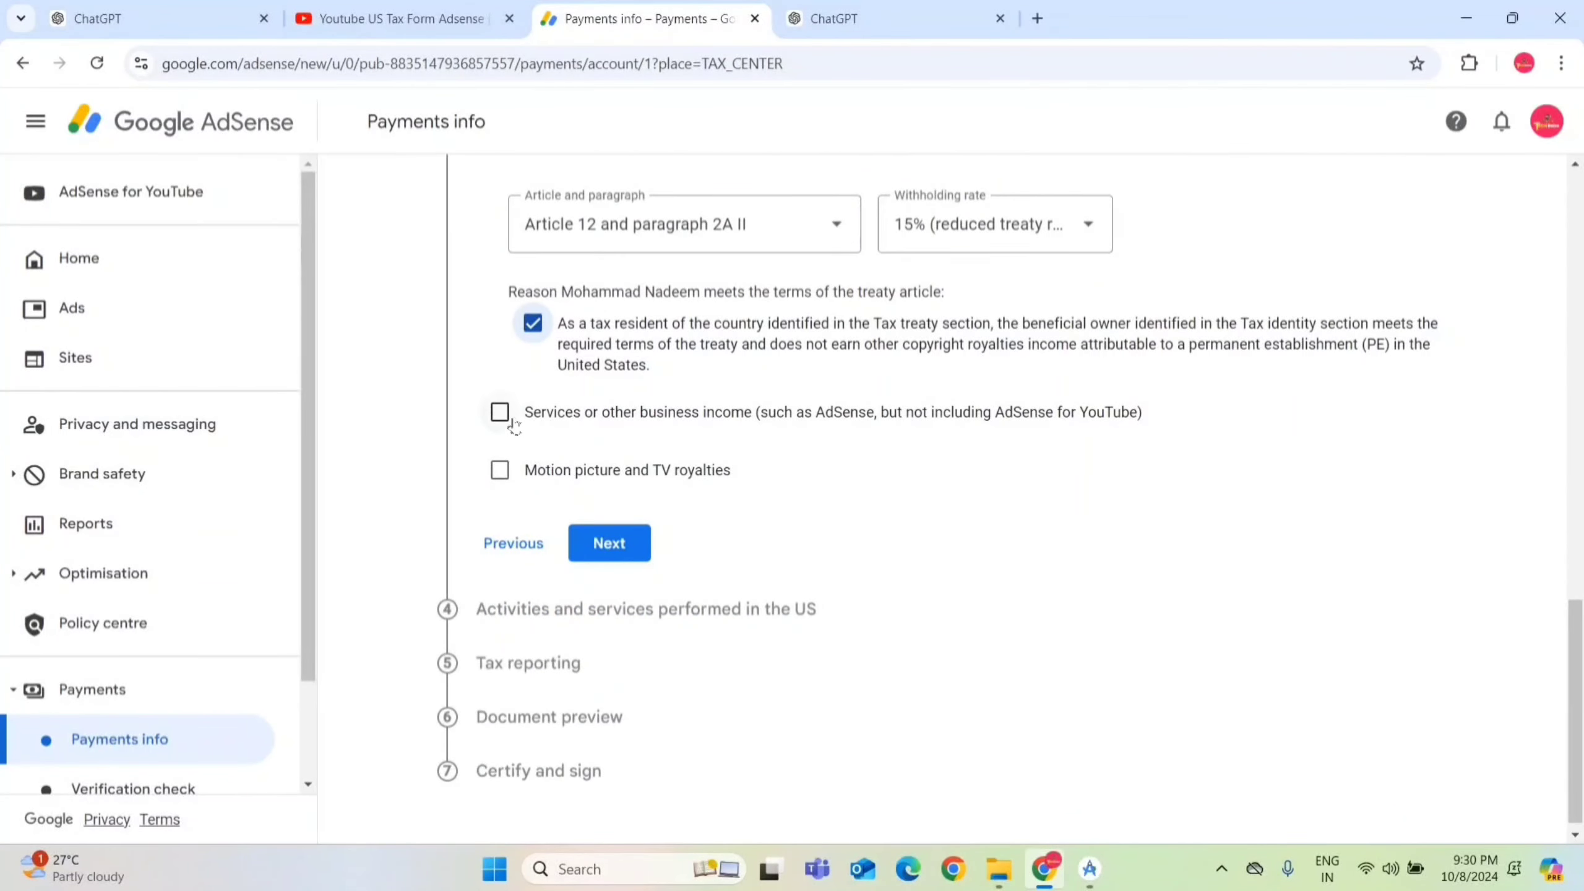
click(500, 413)
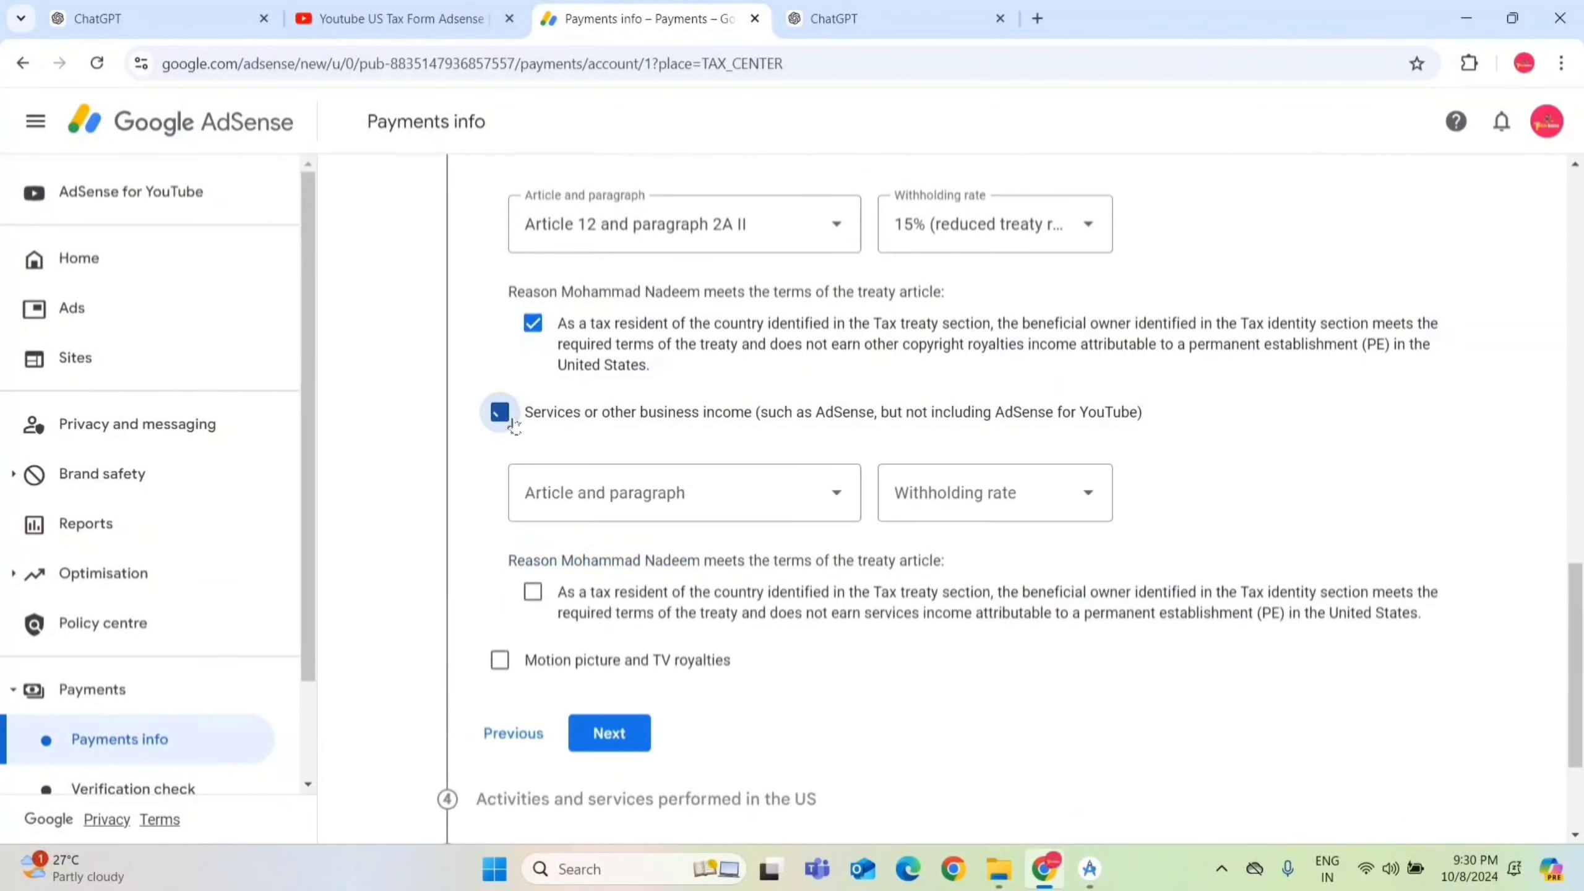
click(729, 504)
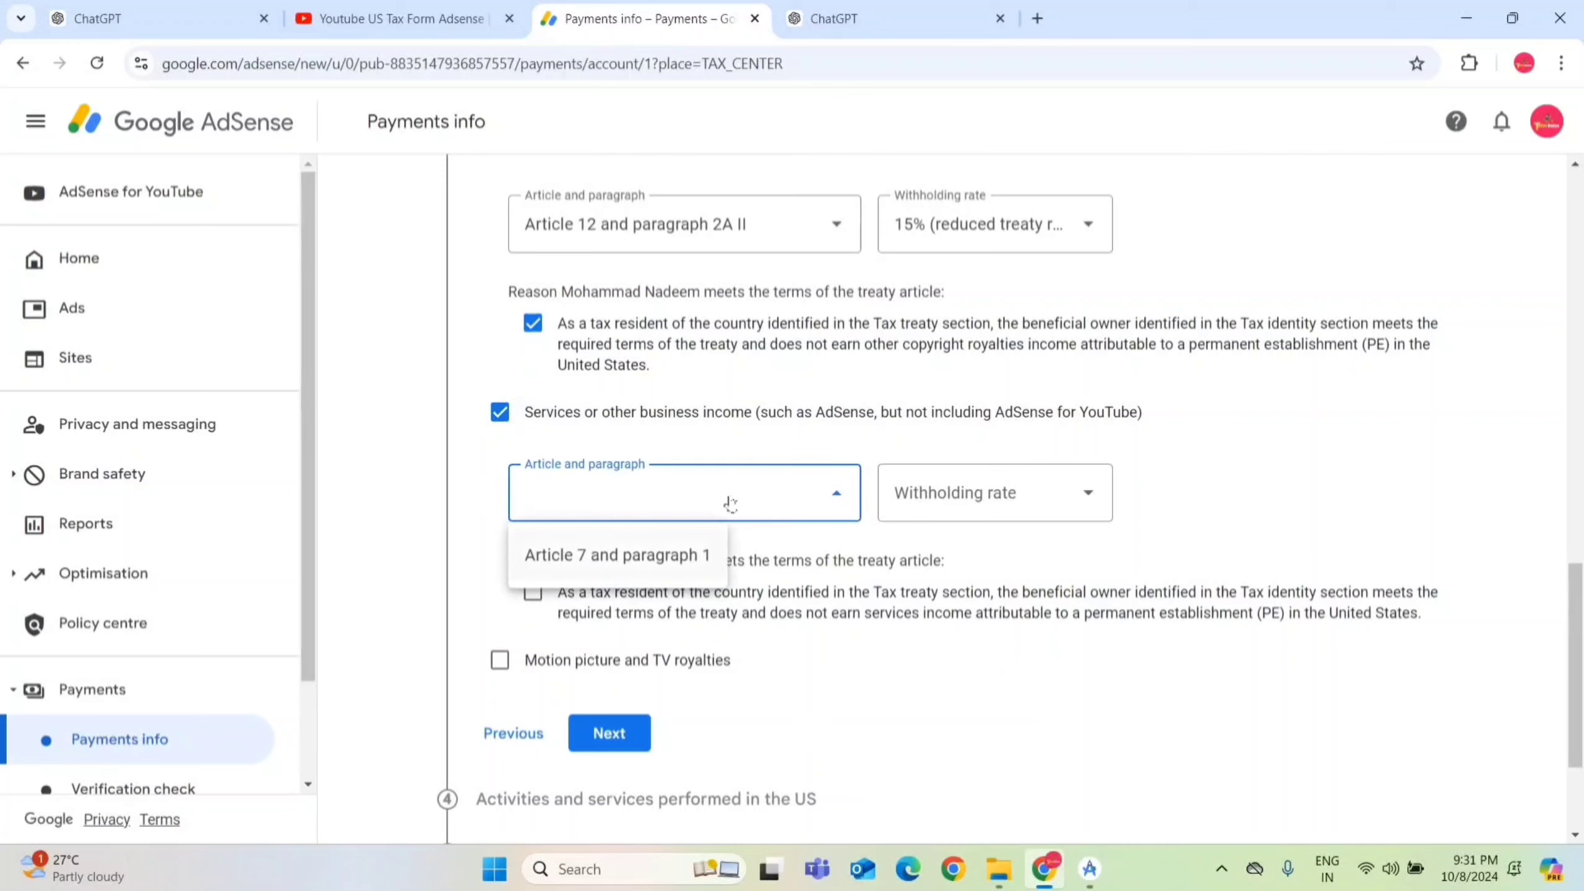
click(616, 558)
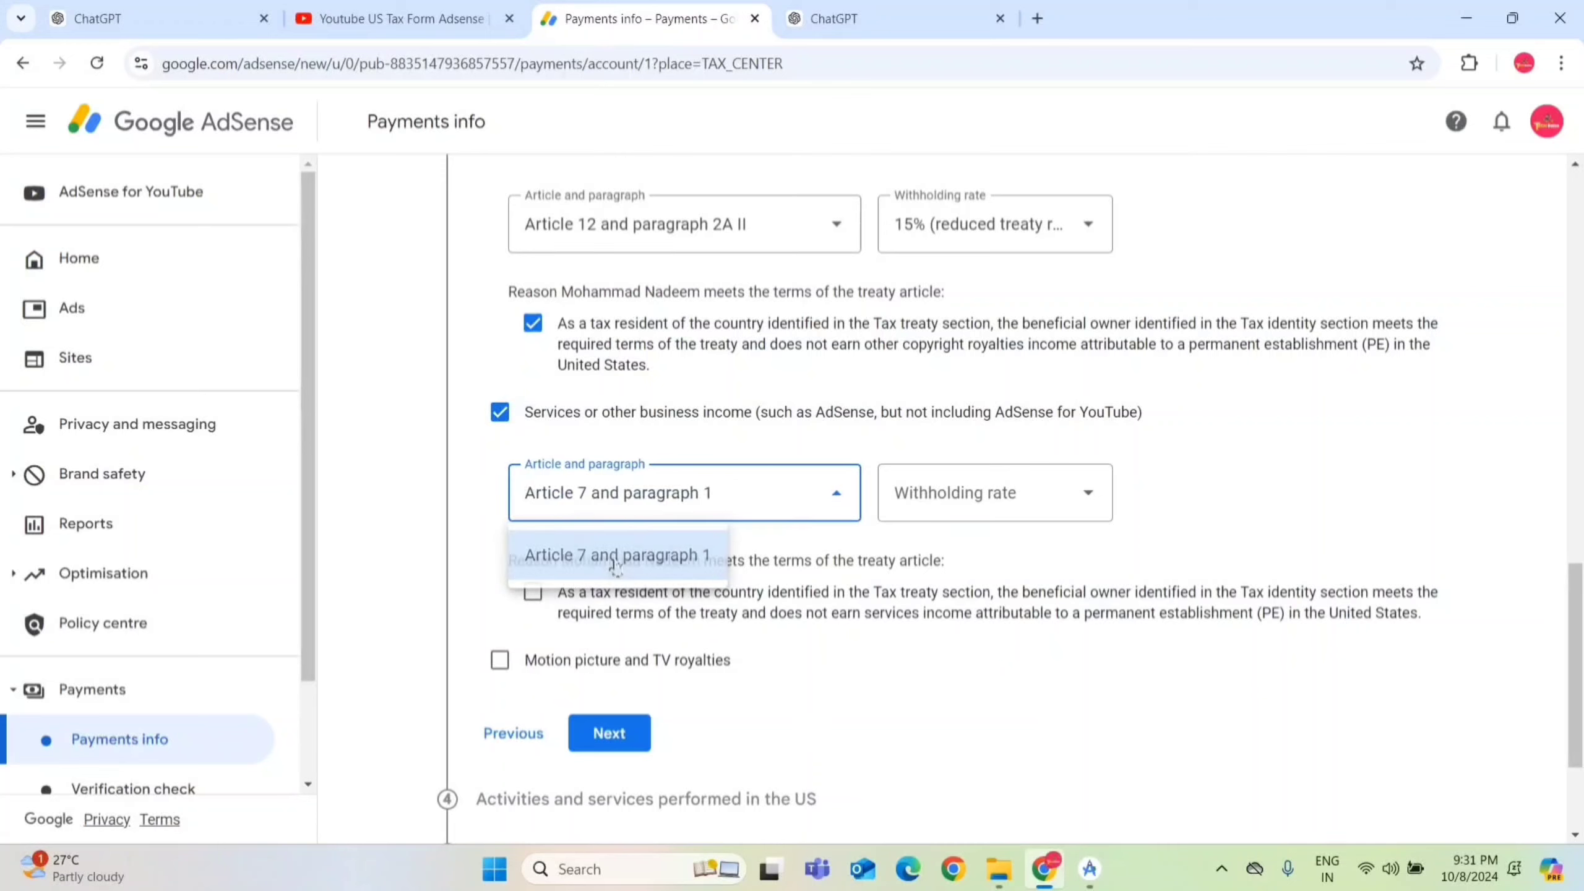
click(974, 499)
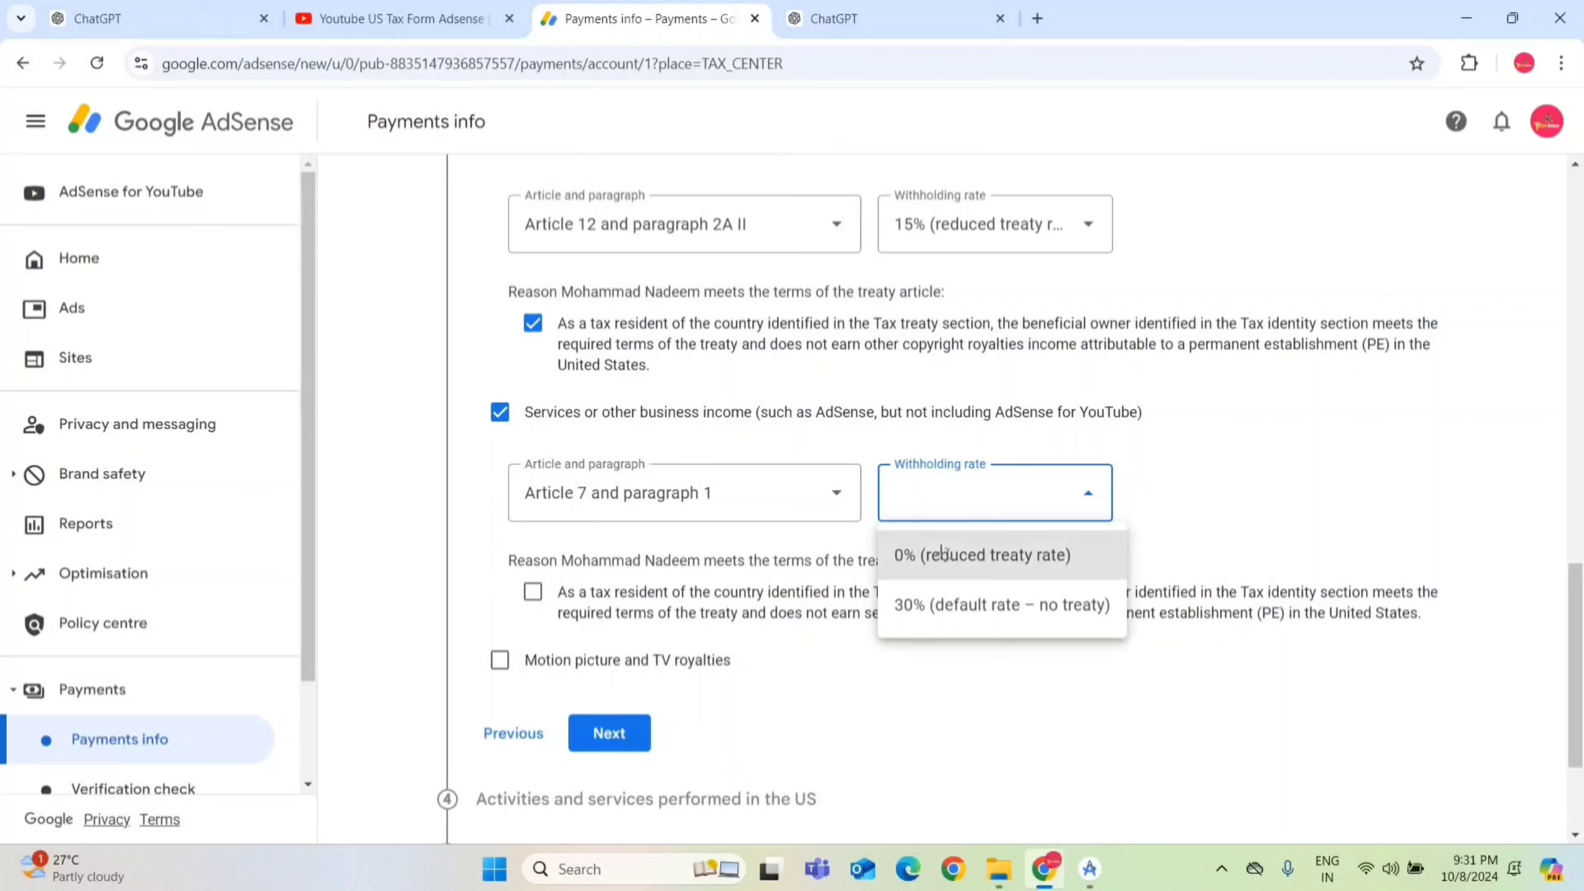
click(971, 565)
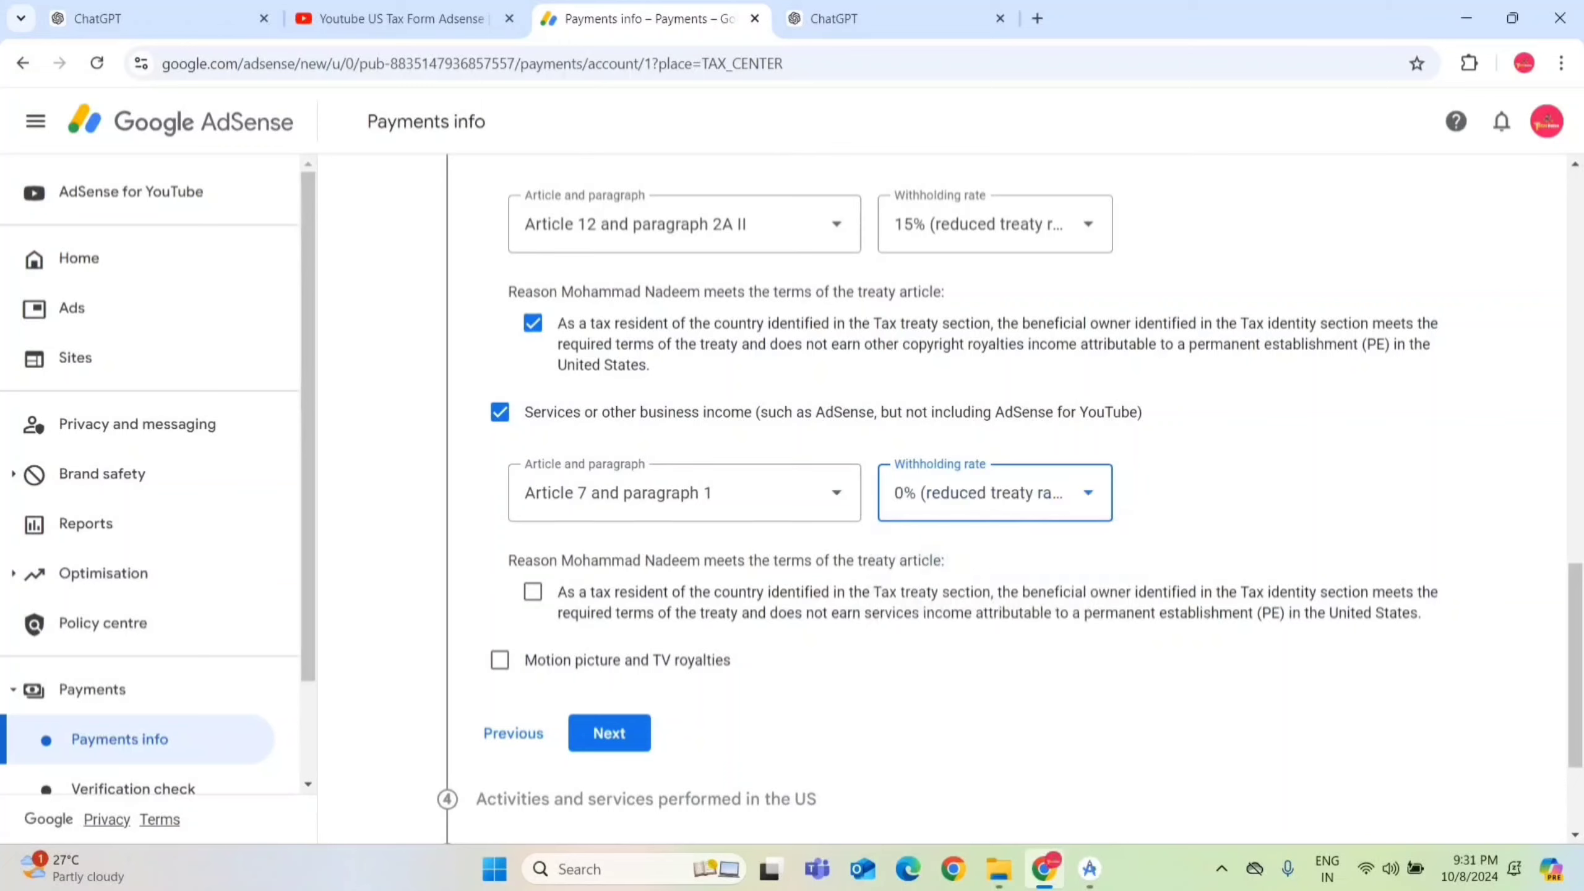
click(534, 591)
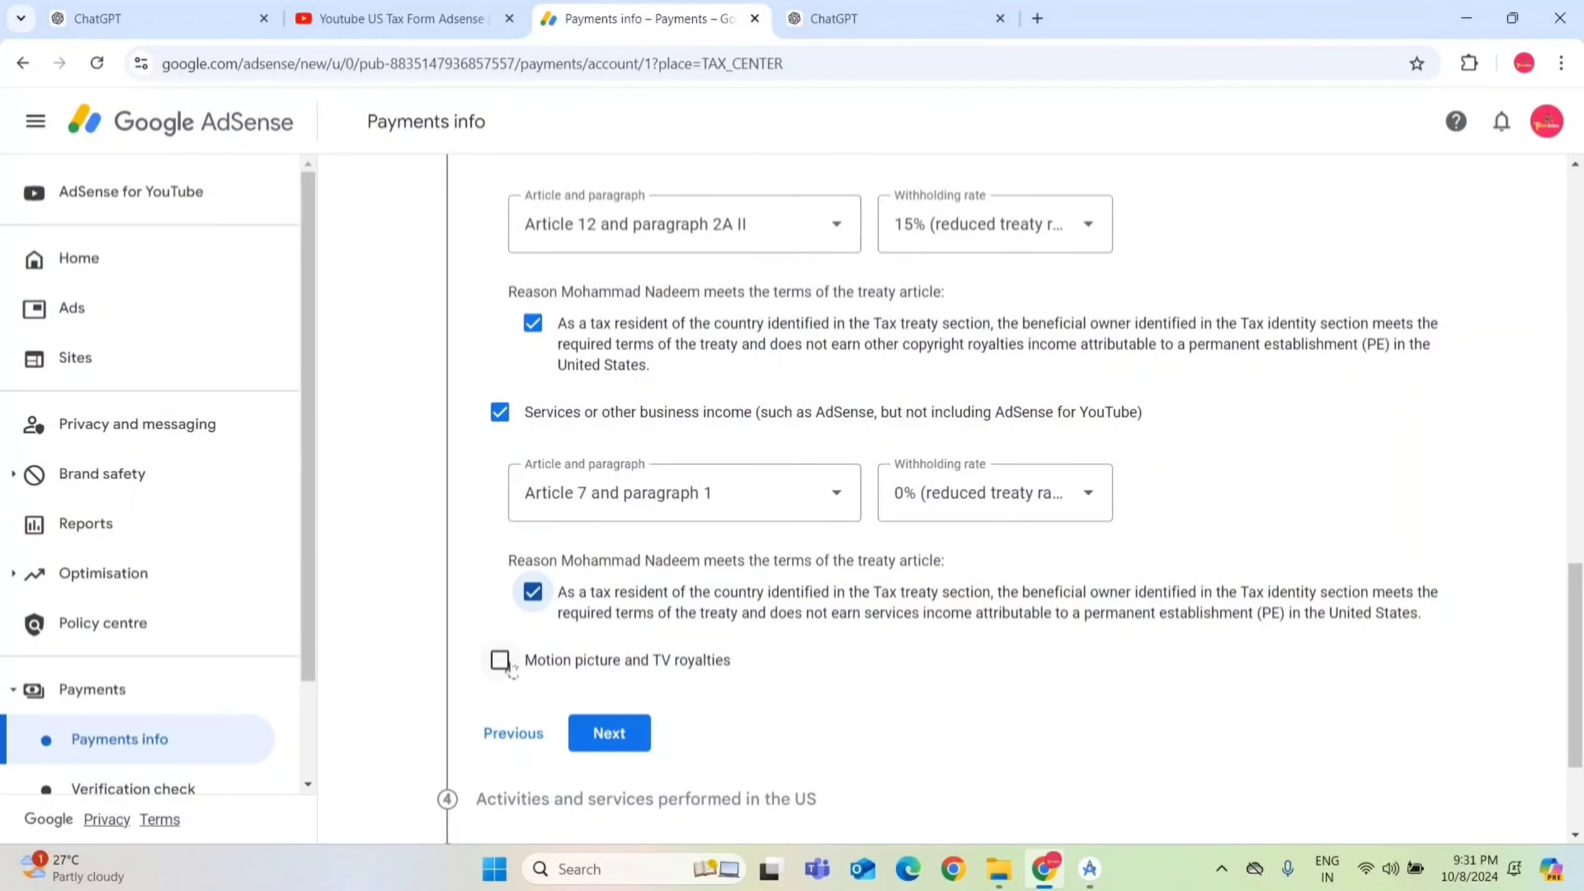
- Claim Motion picture and TV royalties under Article 12 and paragraph 2A II at the 15% reduced treaty rate, accept the tax resident statement, and continue
click(501, 662)
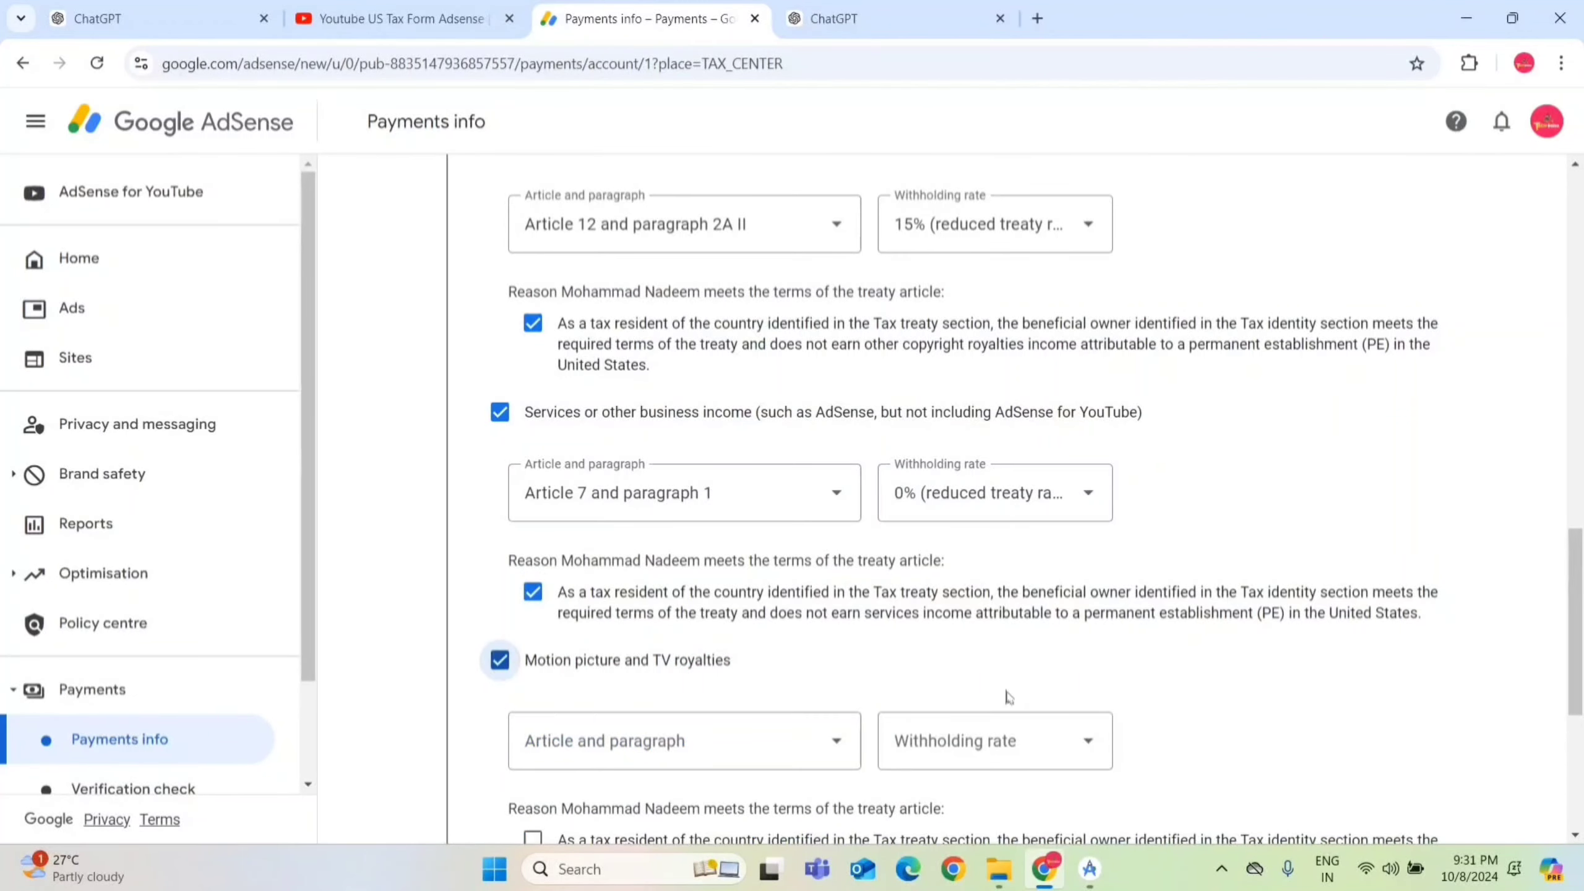
scroll(1580, 637, down, 2)
scroll(1579, 637, down, 3)
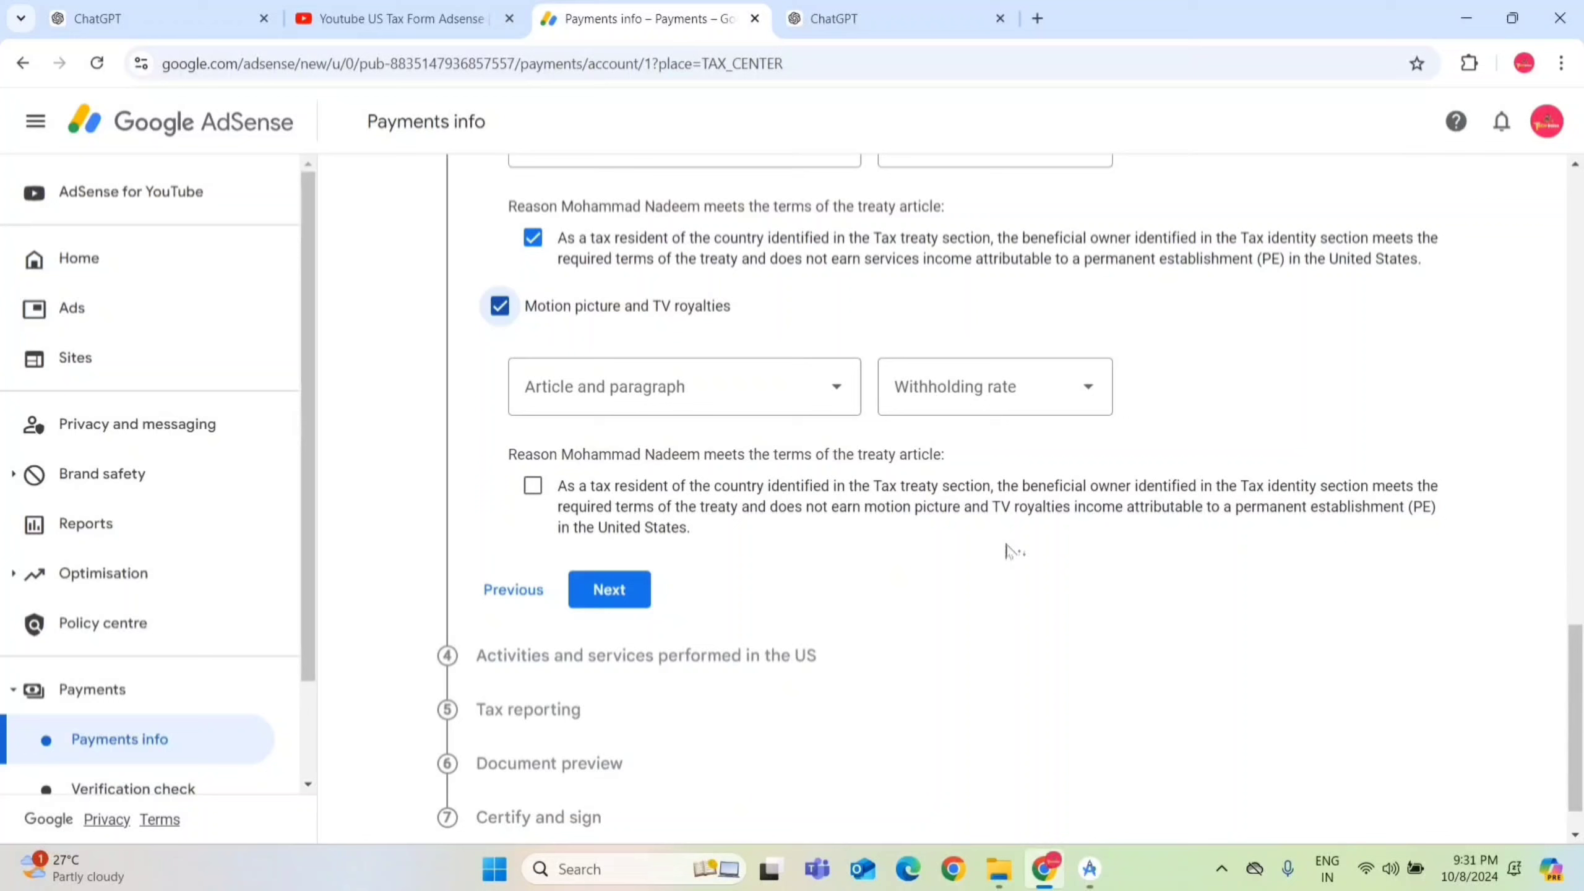
click(816, 411)
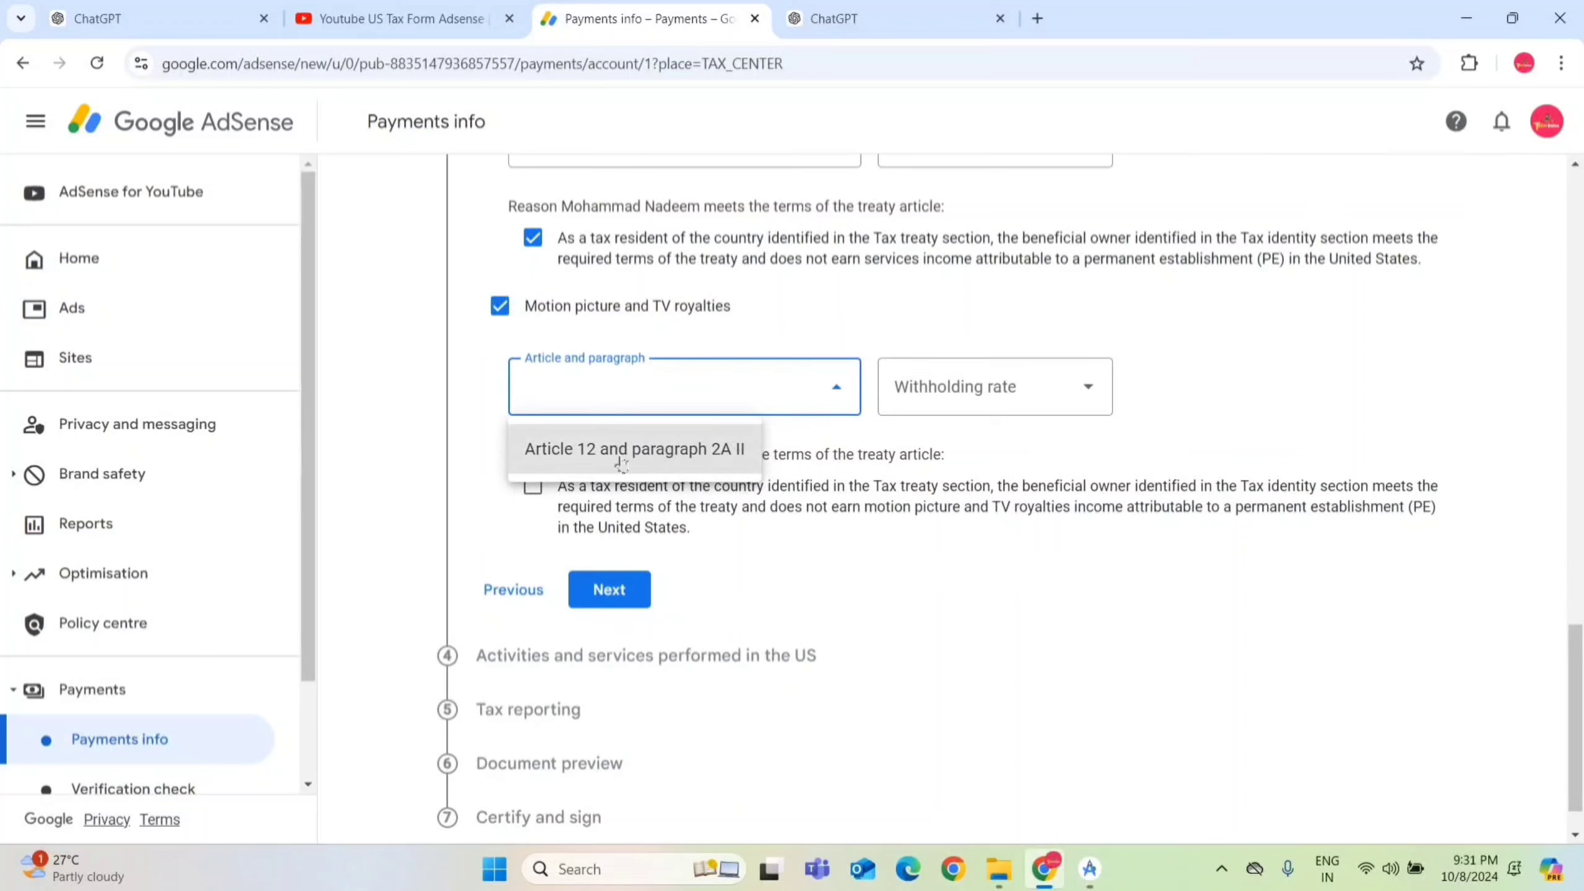
click(656, 460)
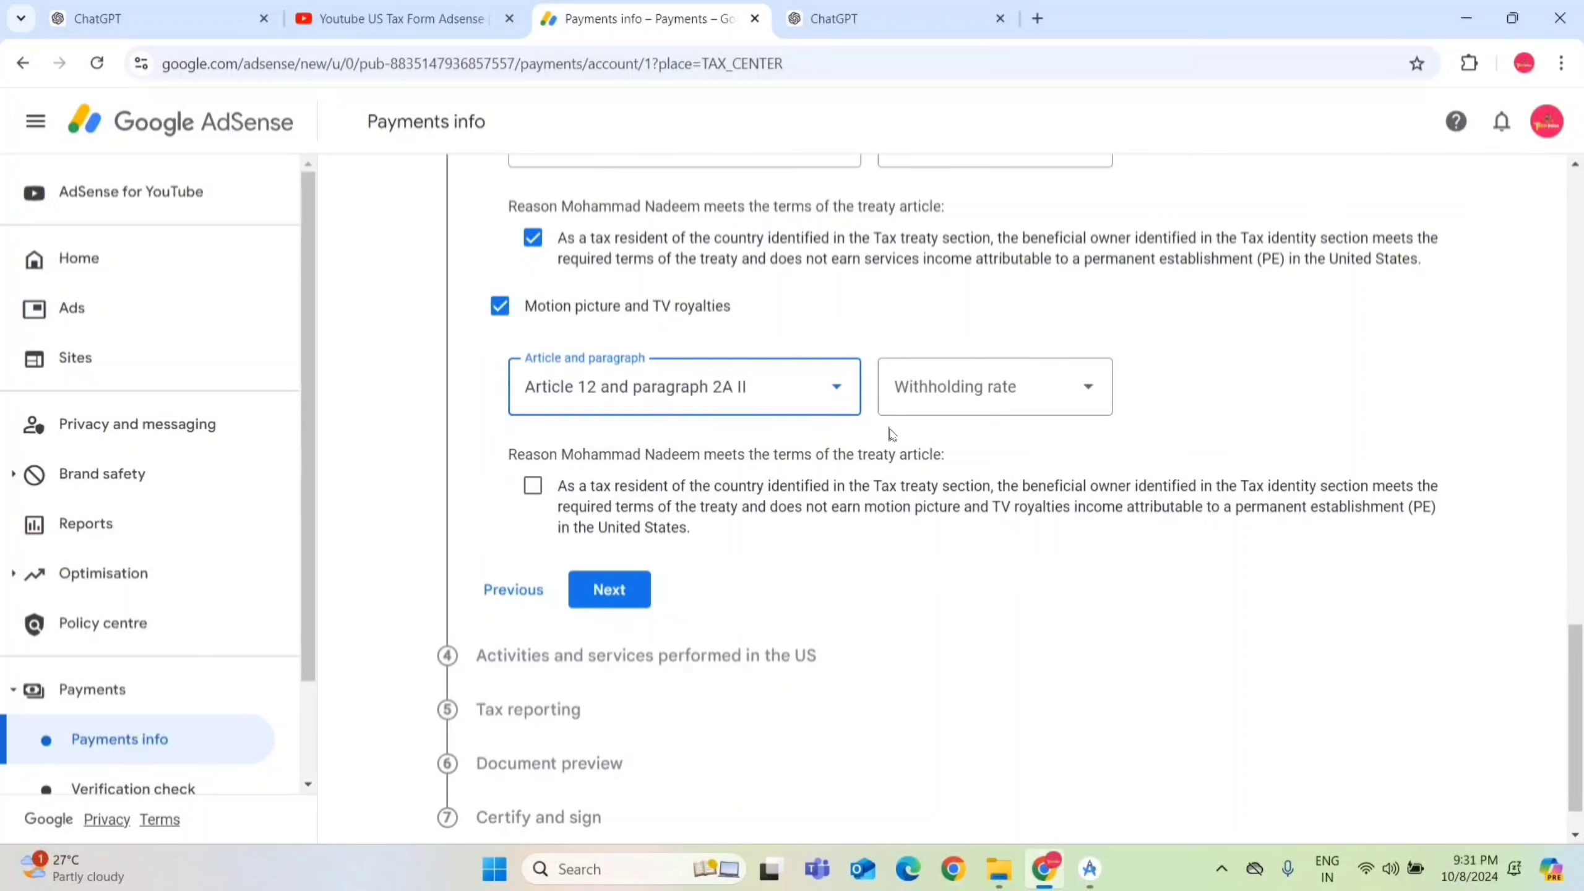
click(977, 406)
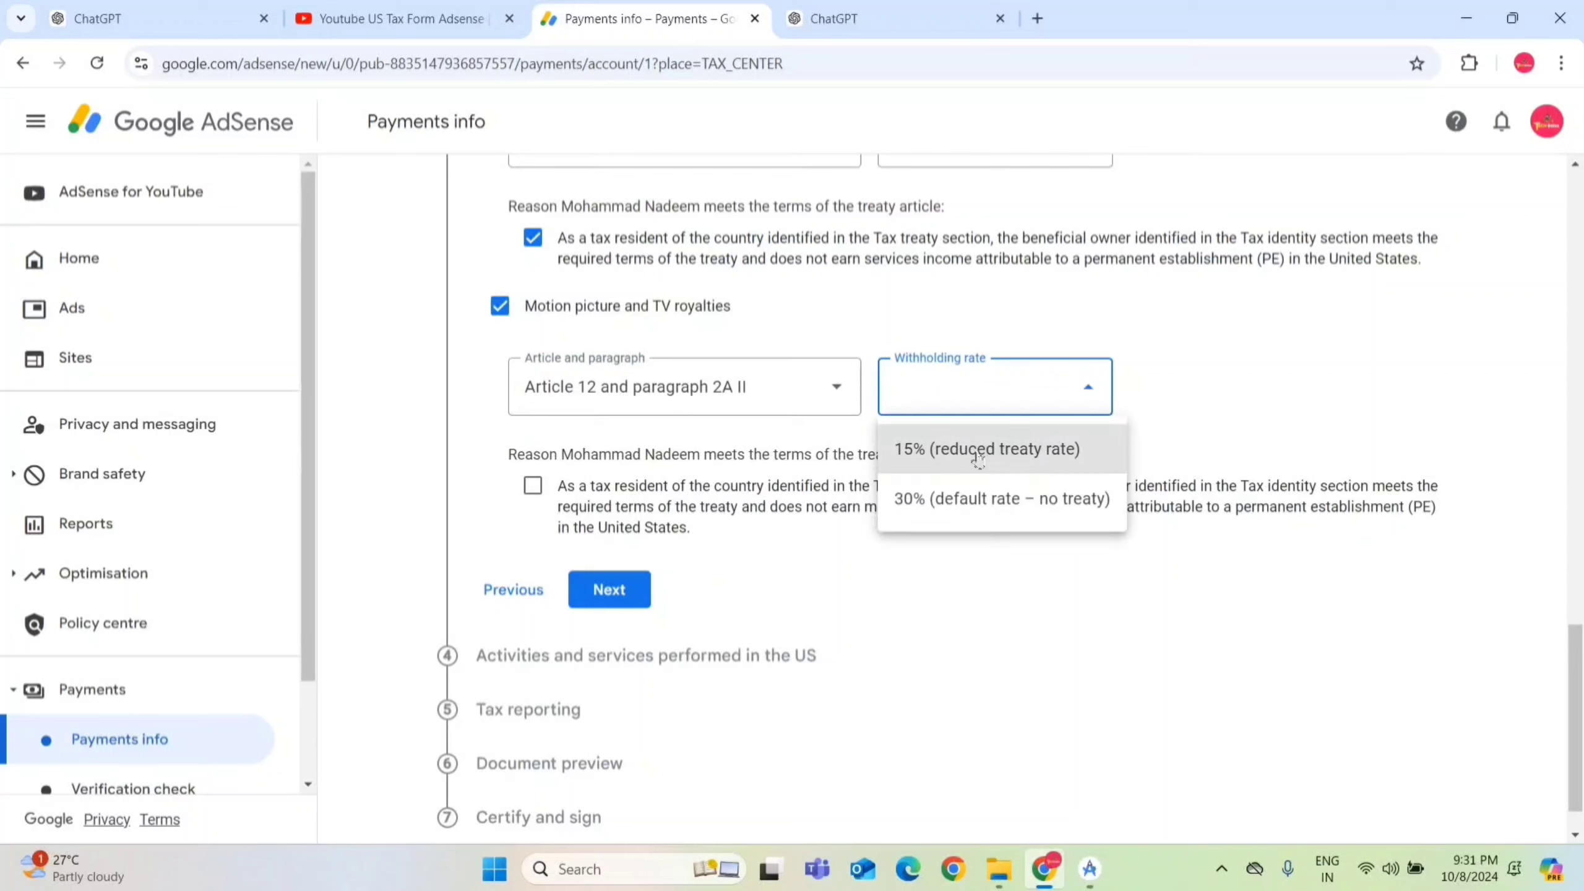
click(977, 454)
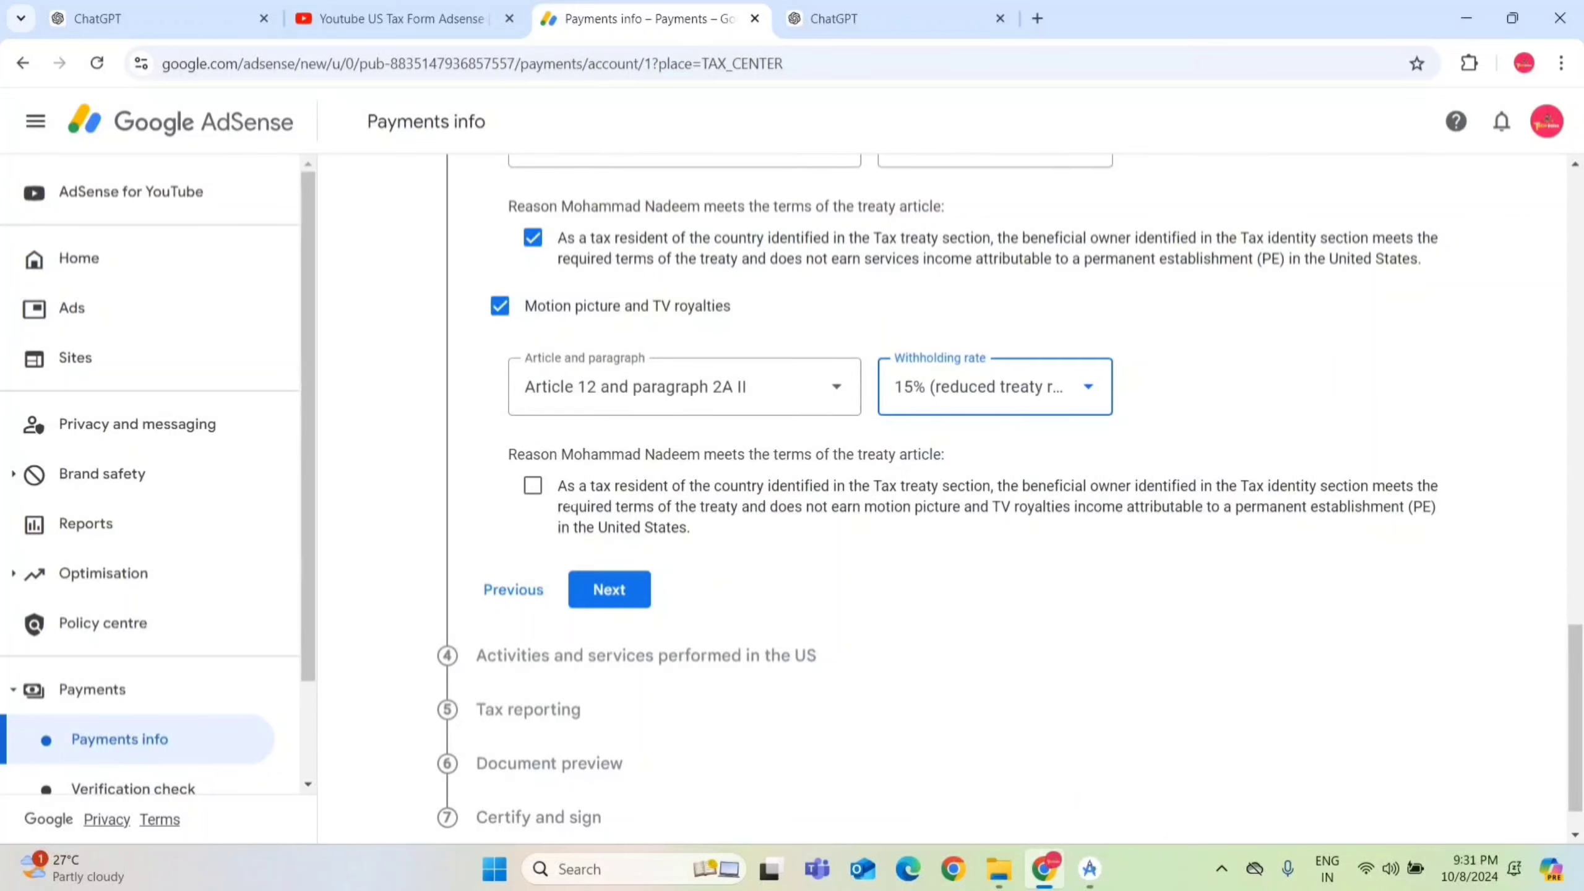
click(533, 486)
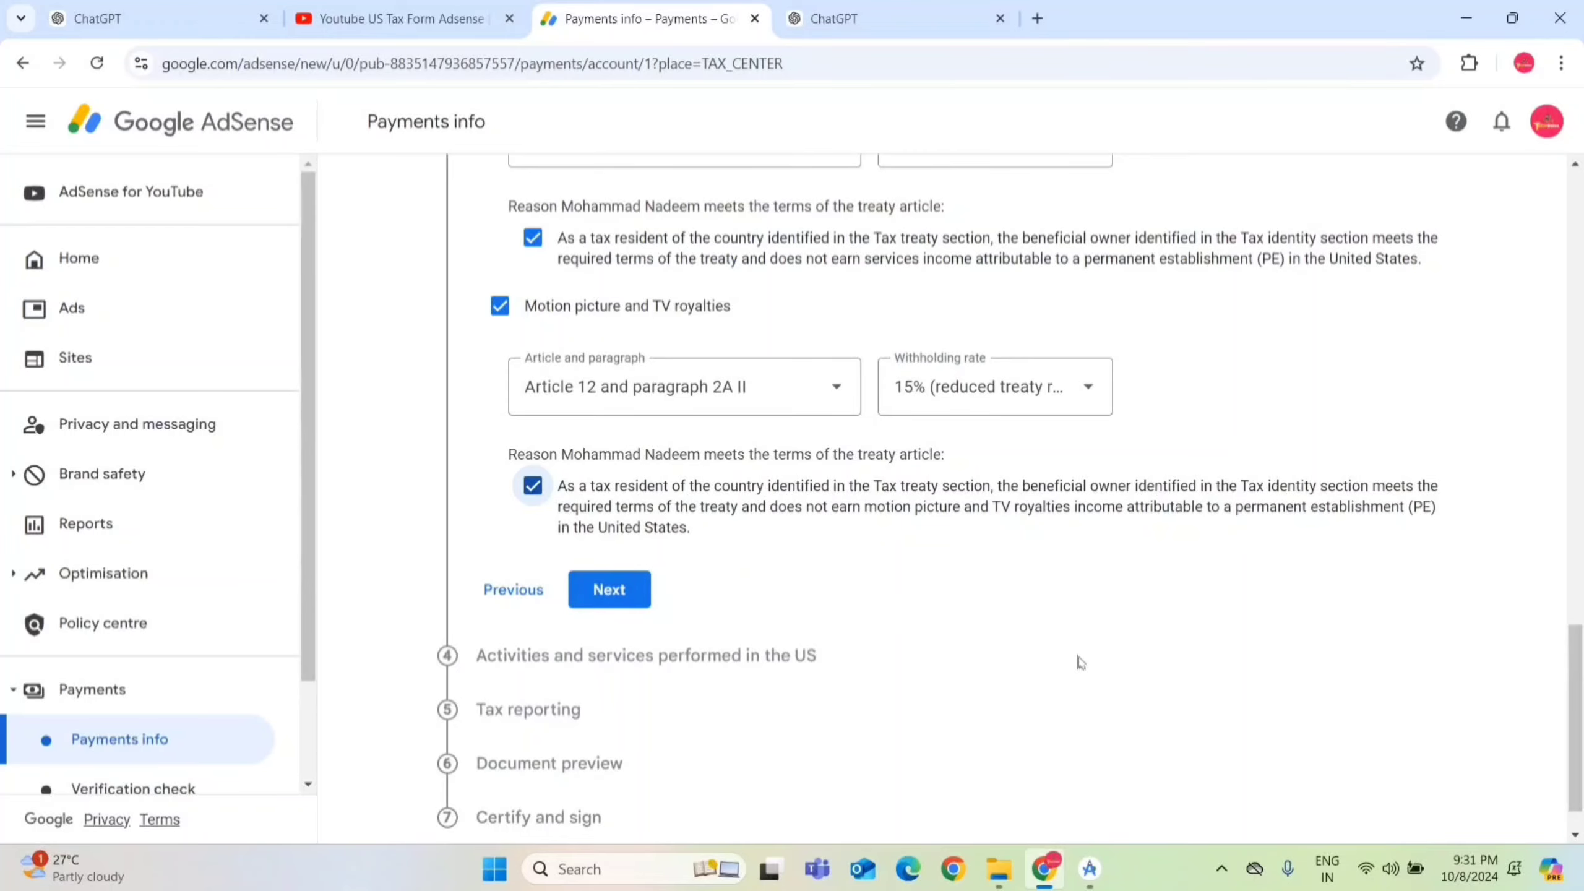
click(610, 589)
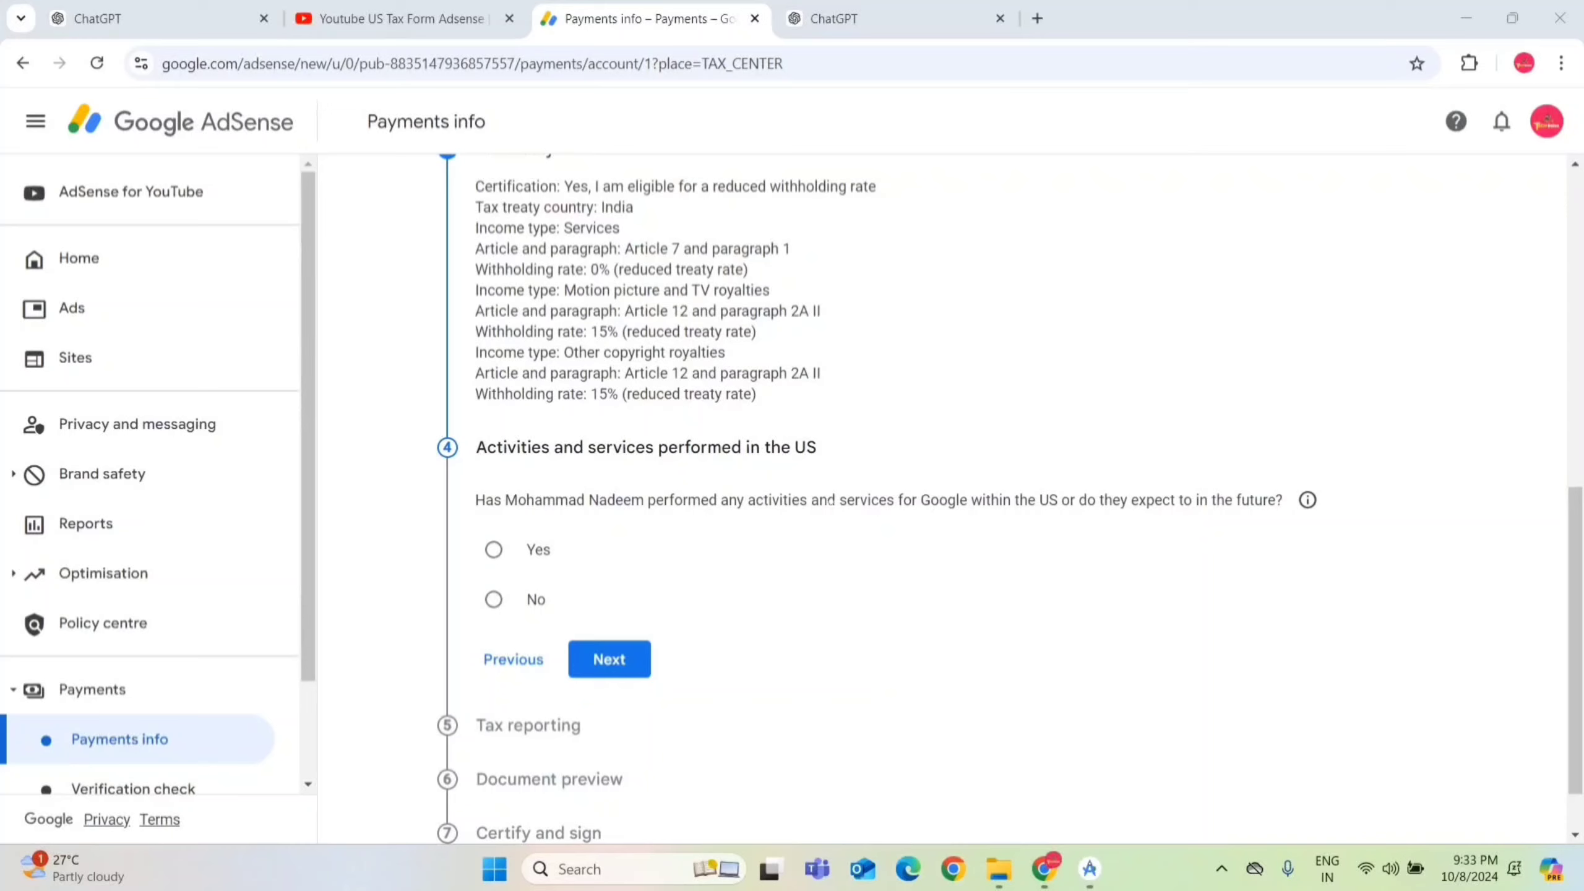
- Answer No to performing activities or services within the US, certify that services are performed solely outside the US, and continue
drag(805, 500, 961, 500)
click(961, 500)
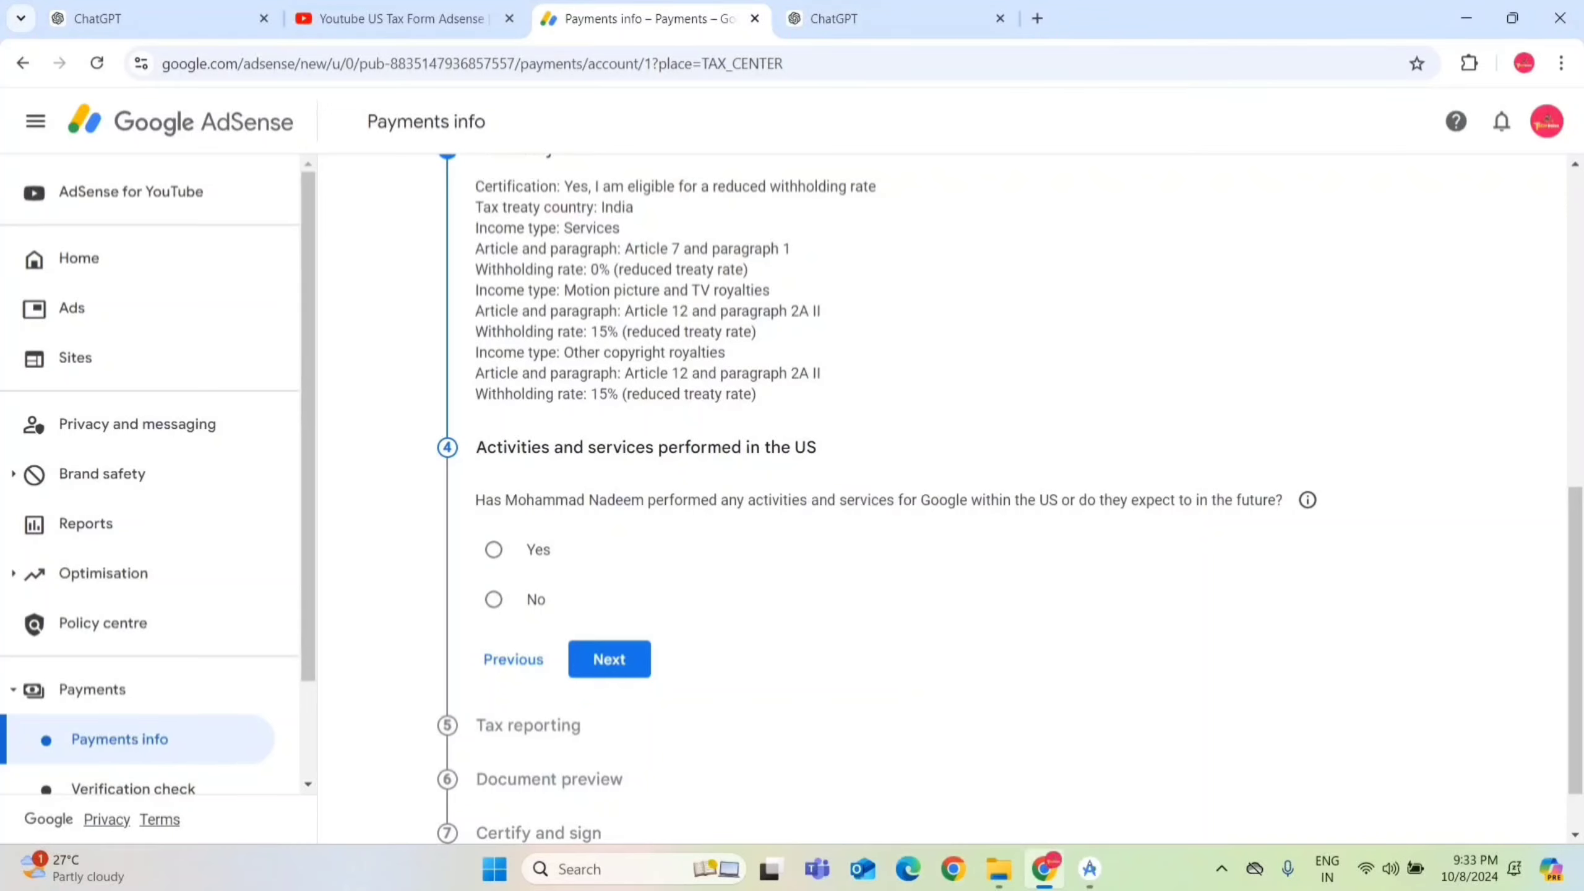
drag(817, 500, 966, 500)
click(966, 500)
click(511, 608)
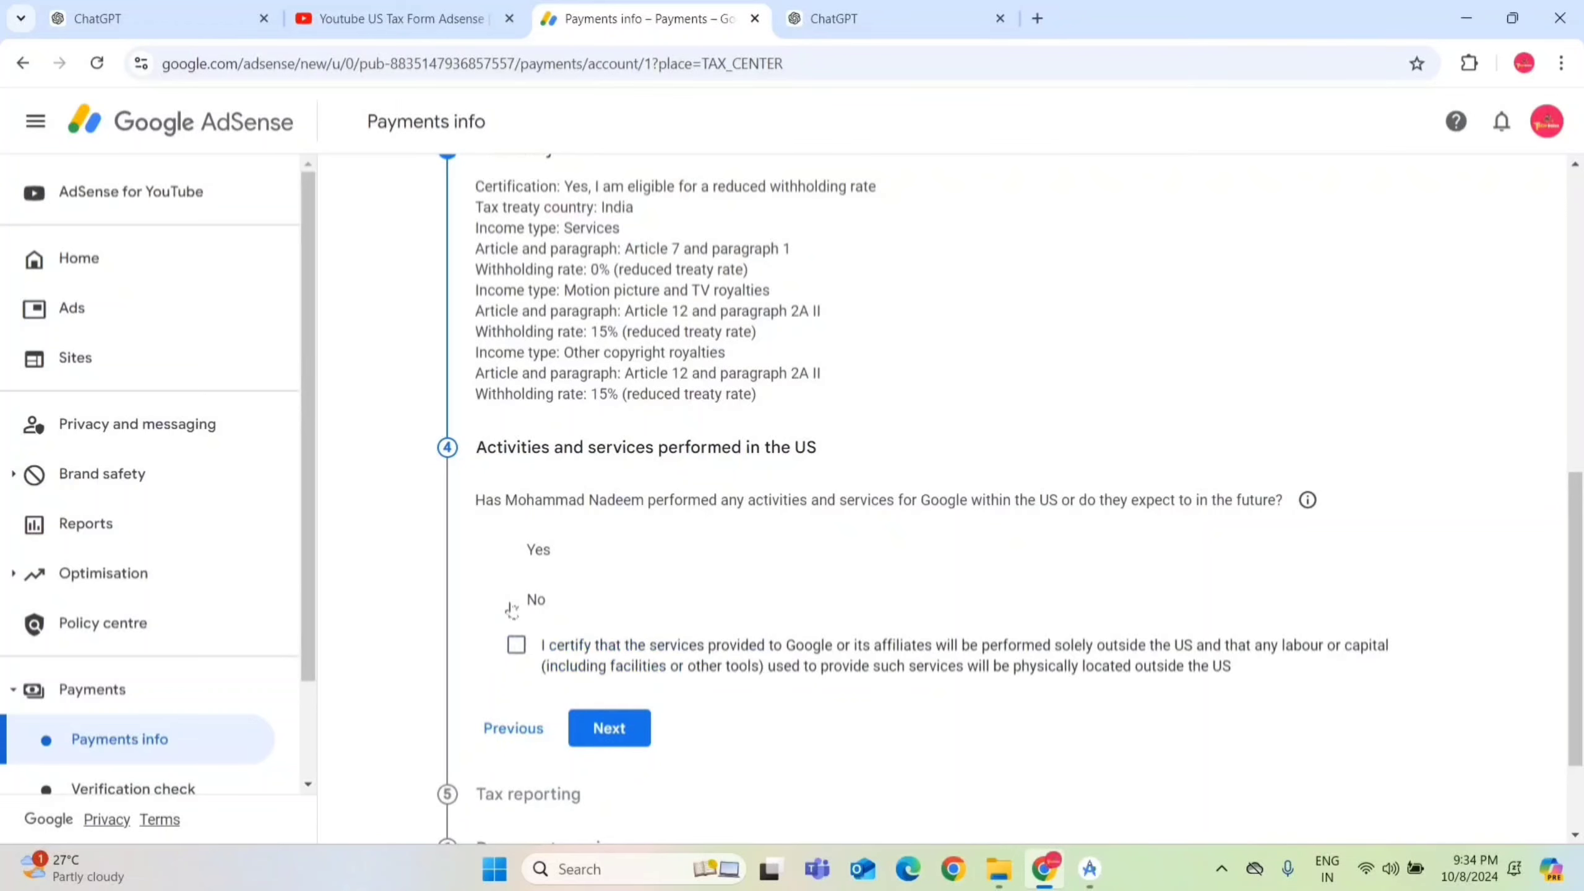
click(517, 644)
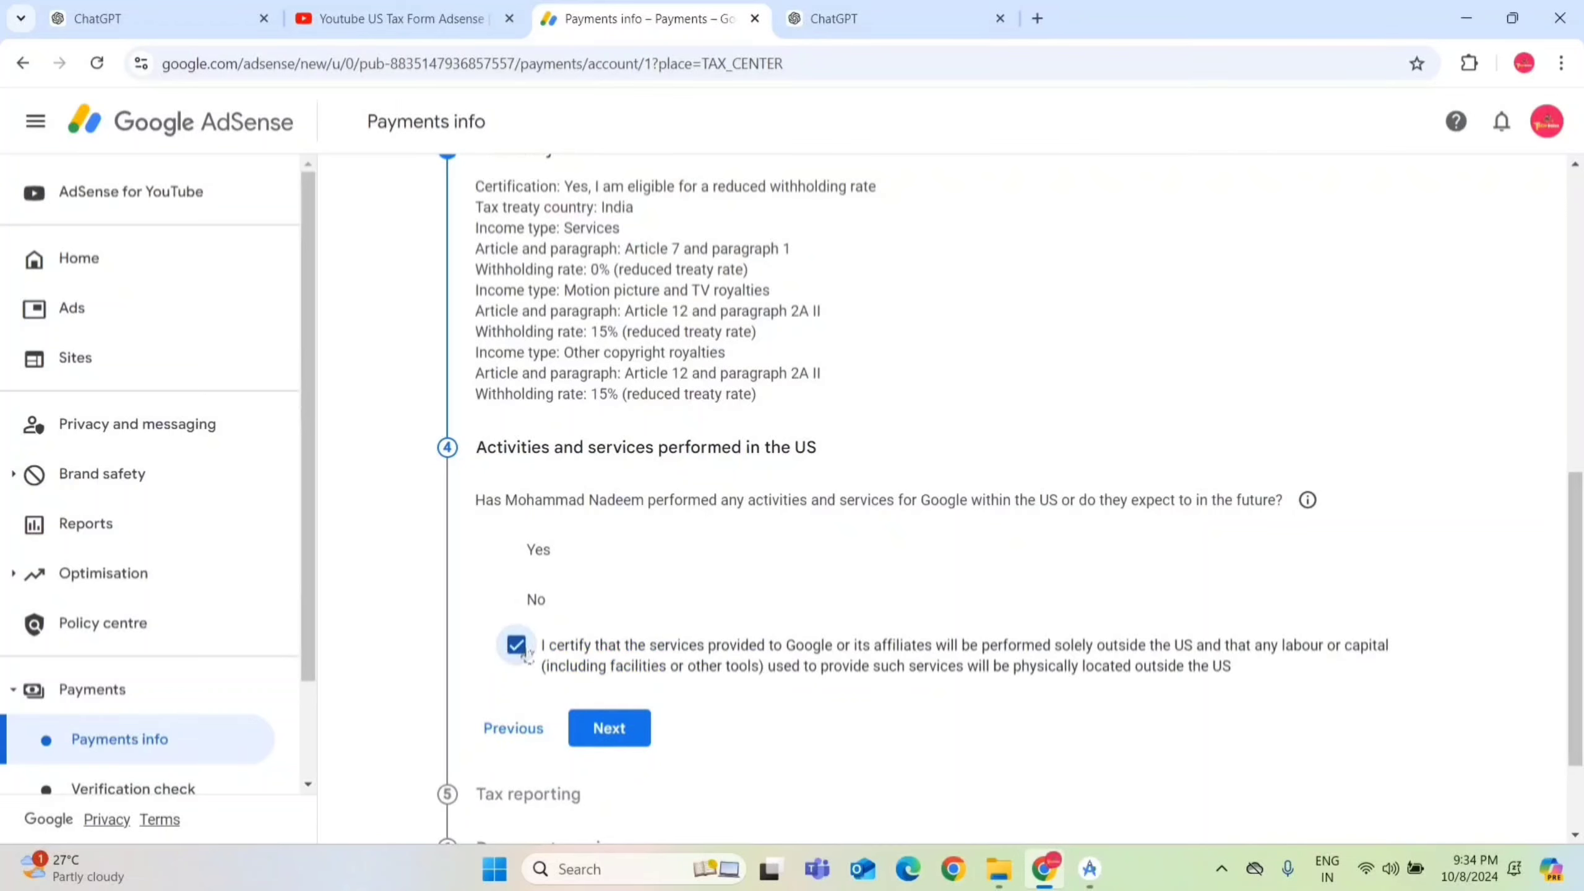
click(623, 730)
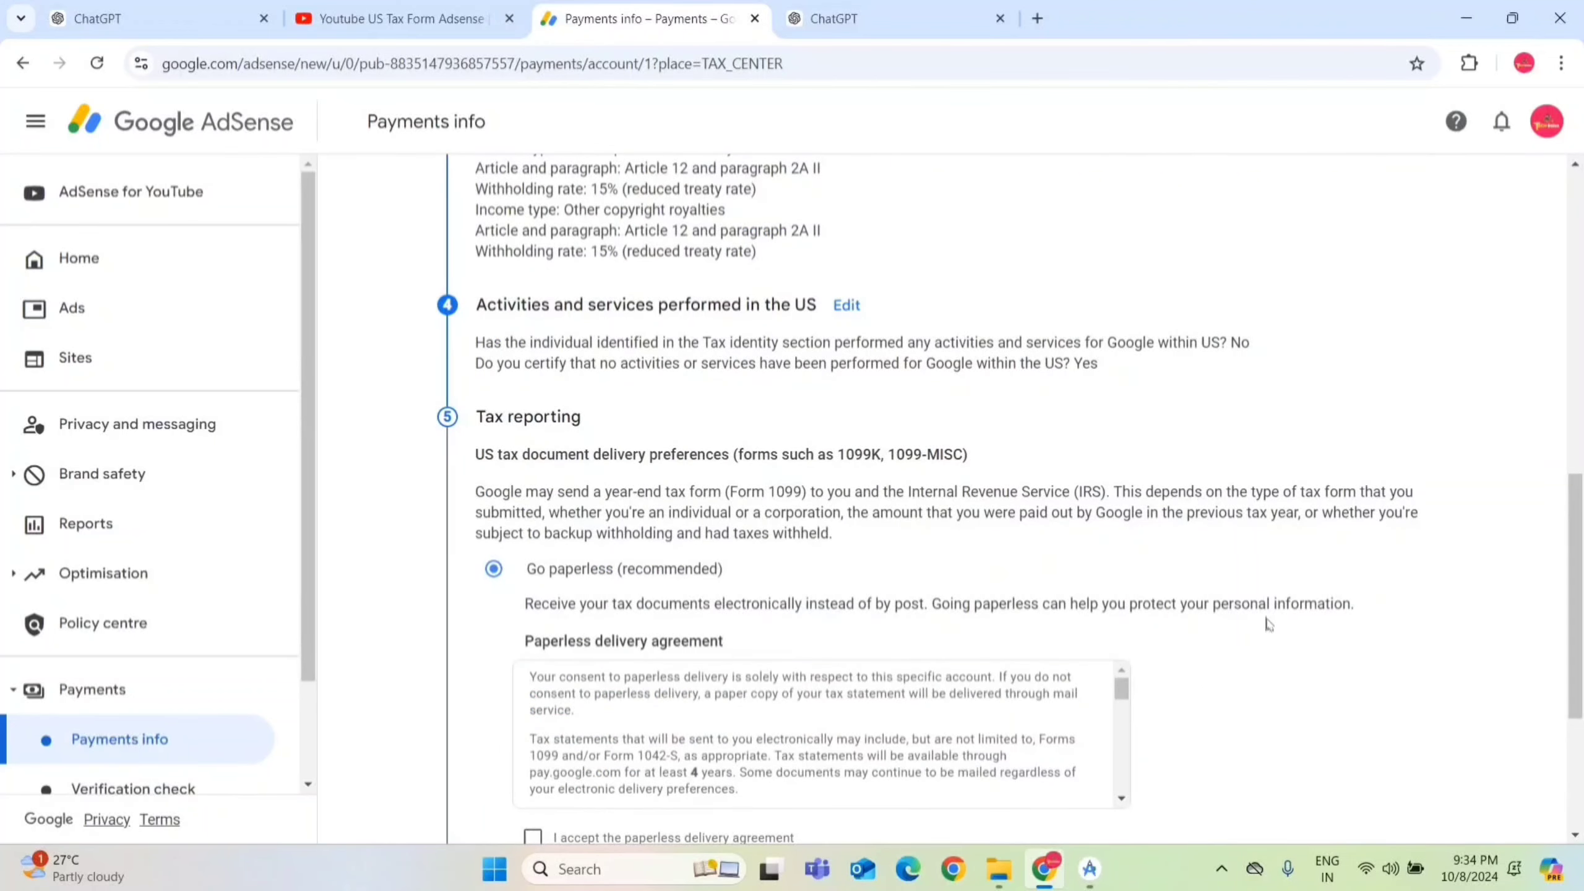
- Accept the paperless delivery agreement for tax reporting and confirm that the generated W-8BEN documents have been reviewed
drag(1576, 579, 1581, 663)
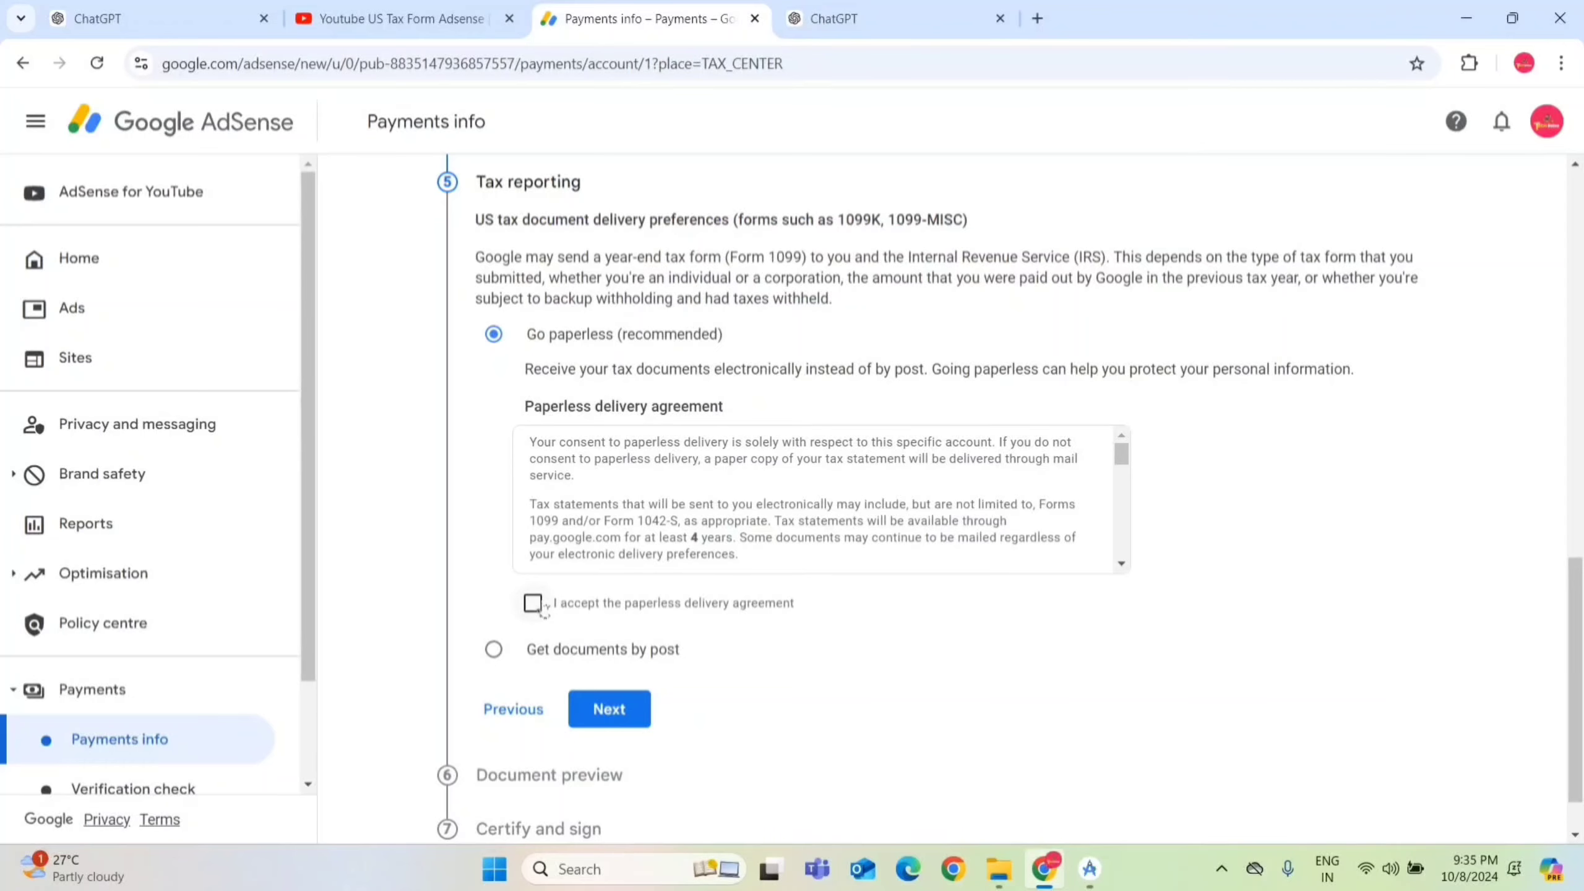
click(533, 604)
click(614, 718)
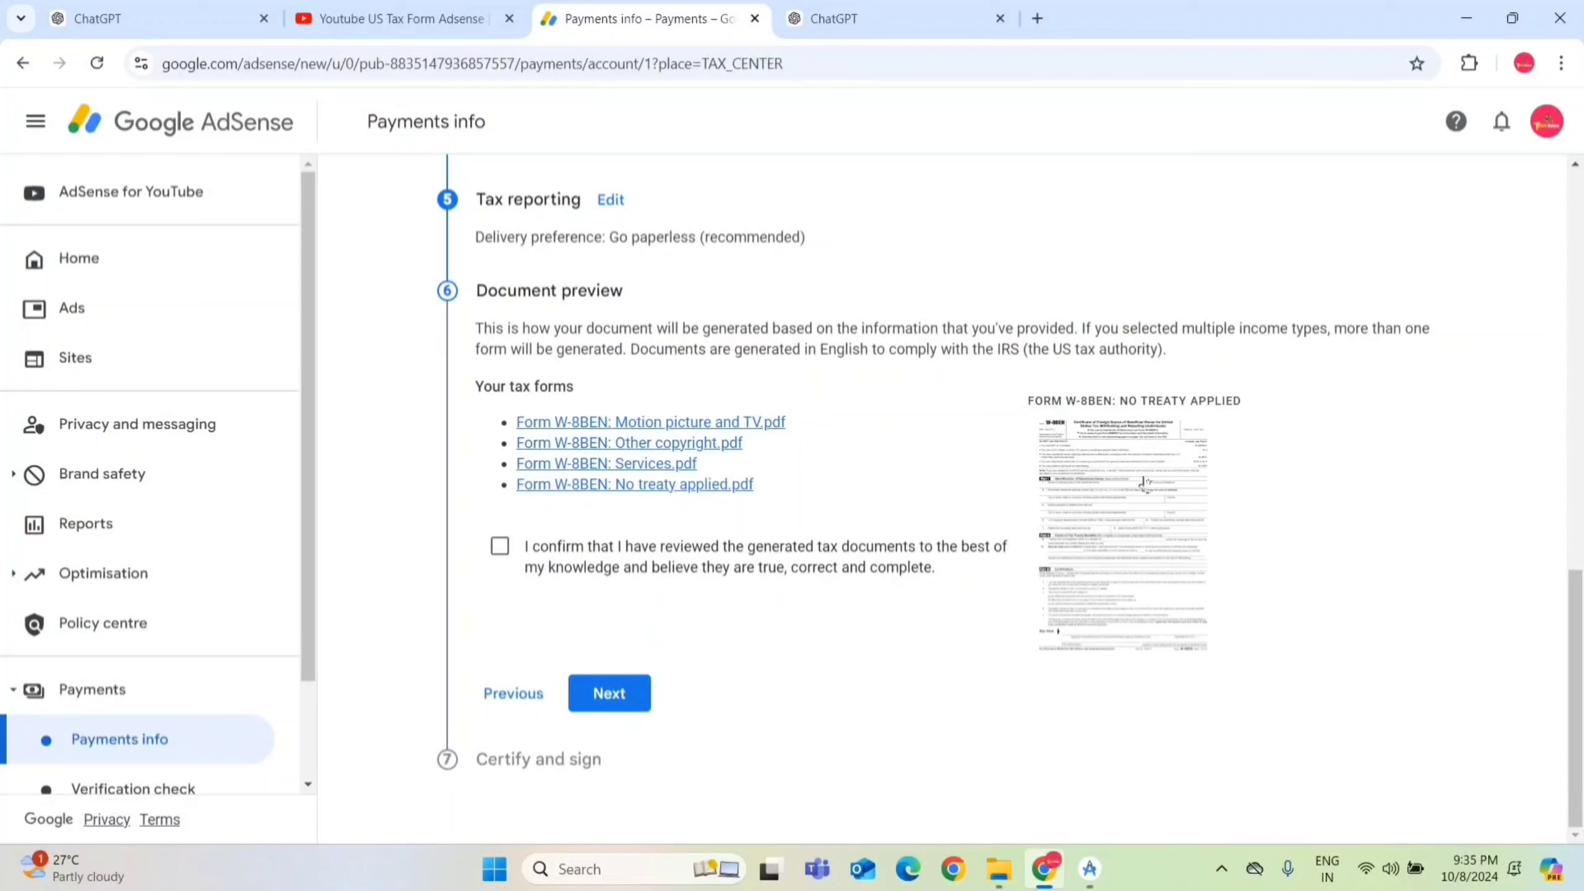
click(502, 548)
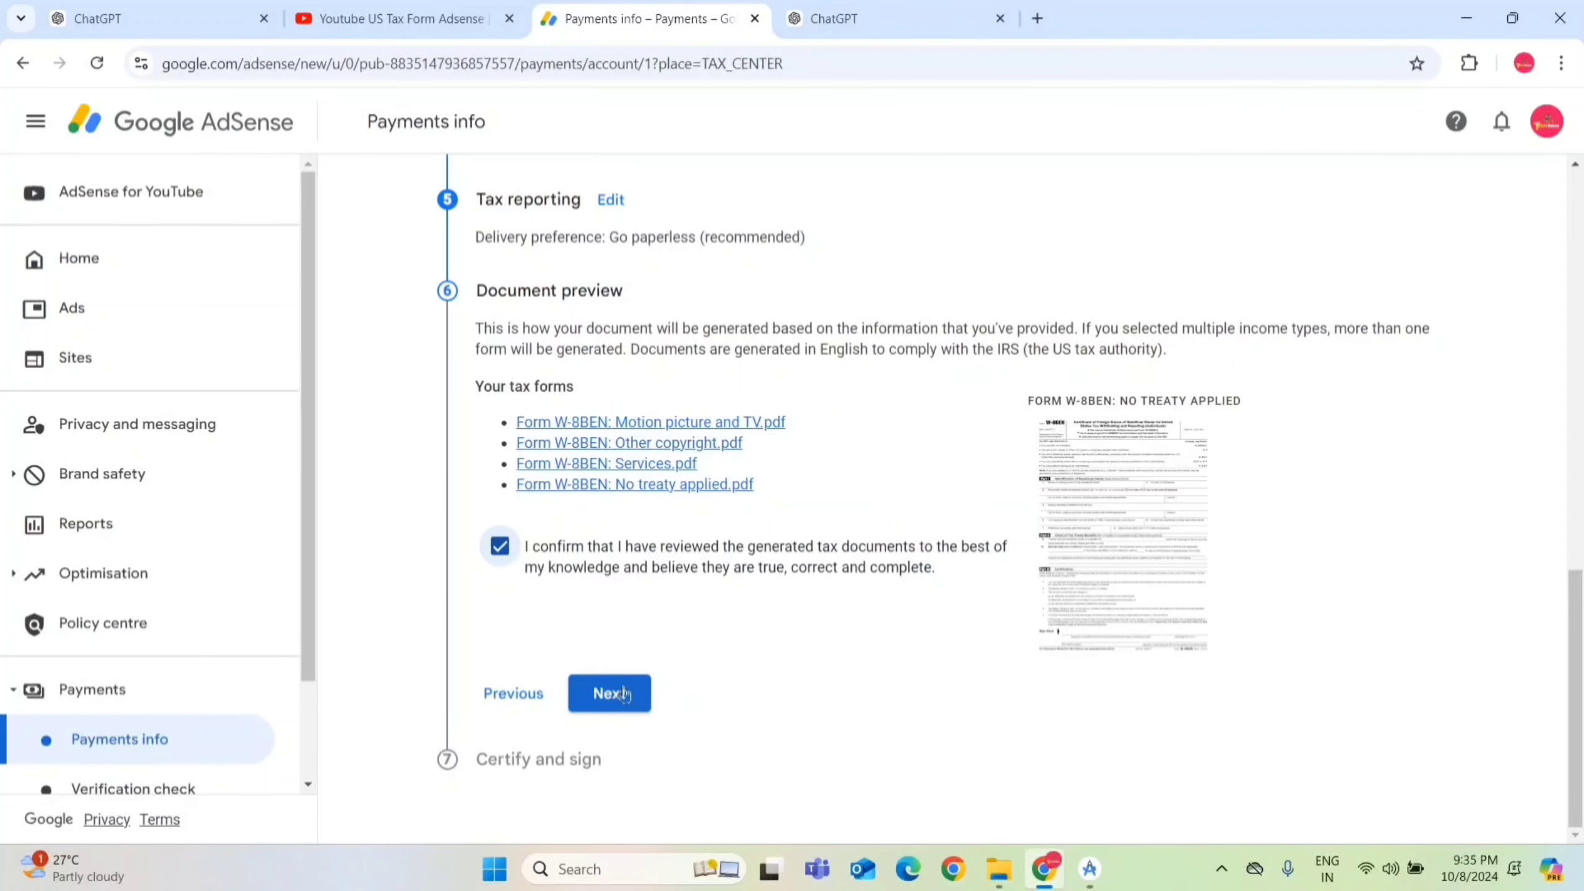
click(625, 694)
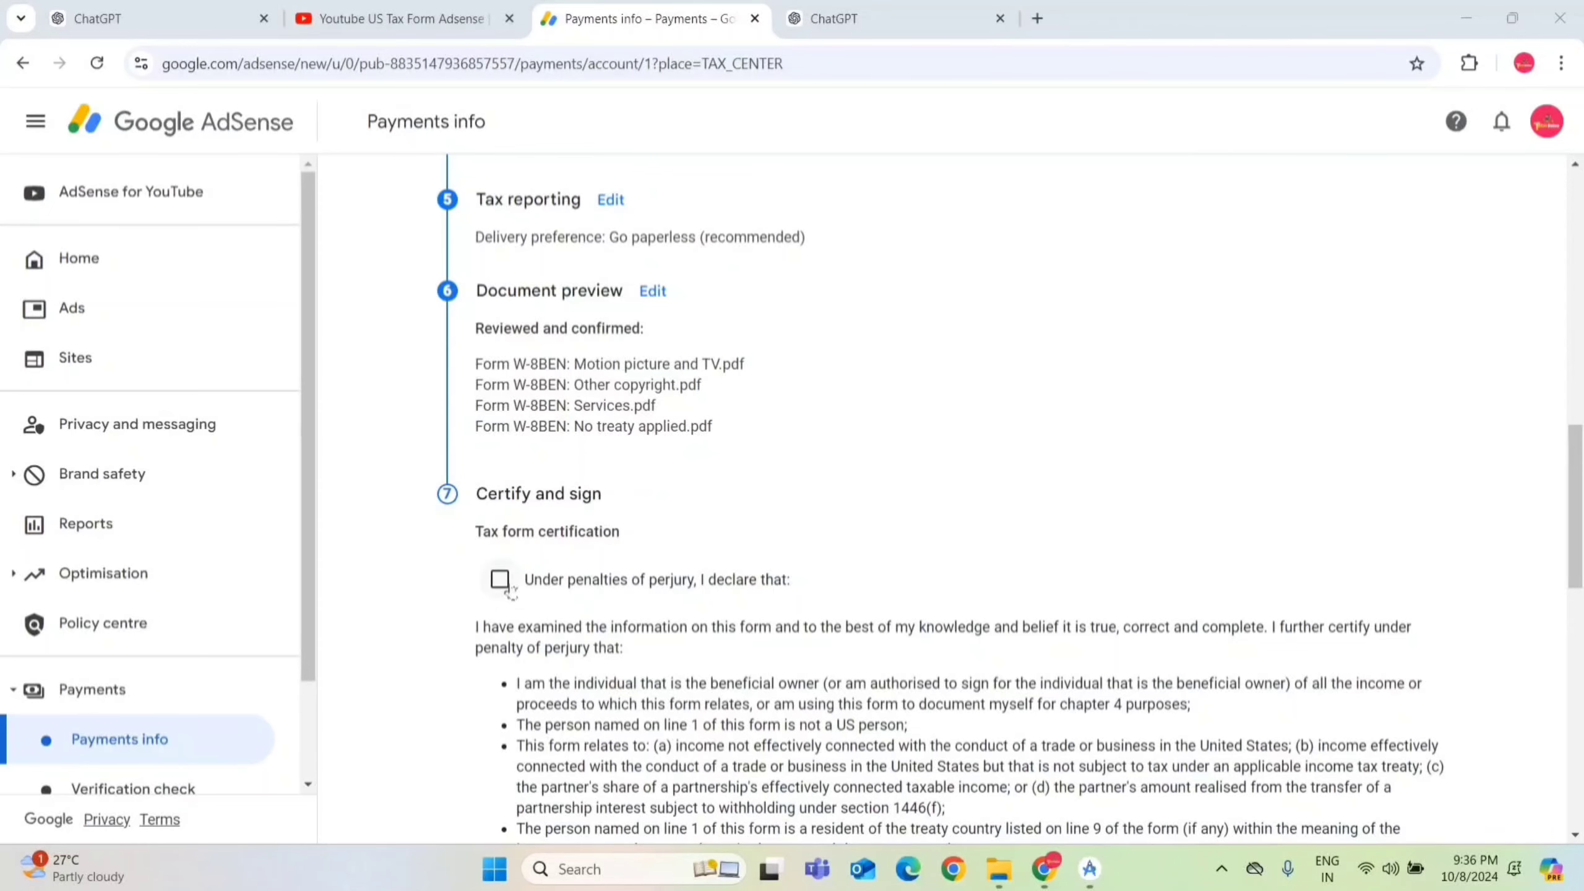
- Accept the tax form certification under penalties of perjury and the unchanged status affidavit, leaving the optional change description empty
click(500, 579)
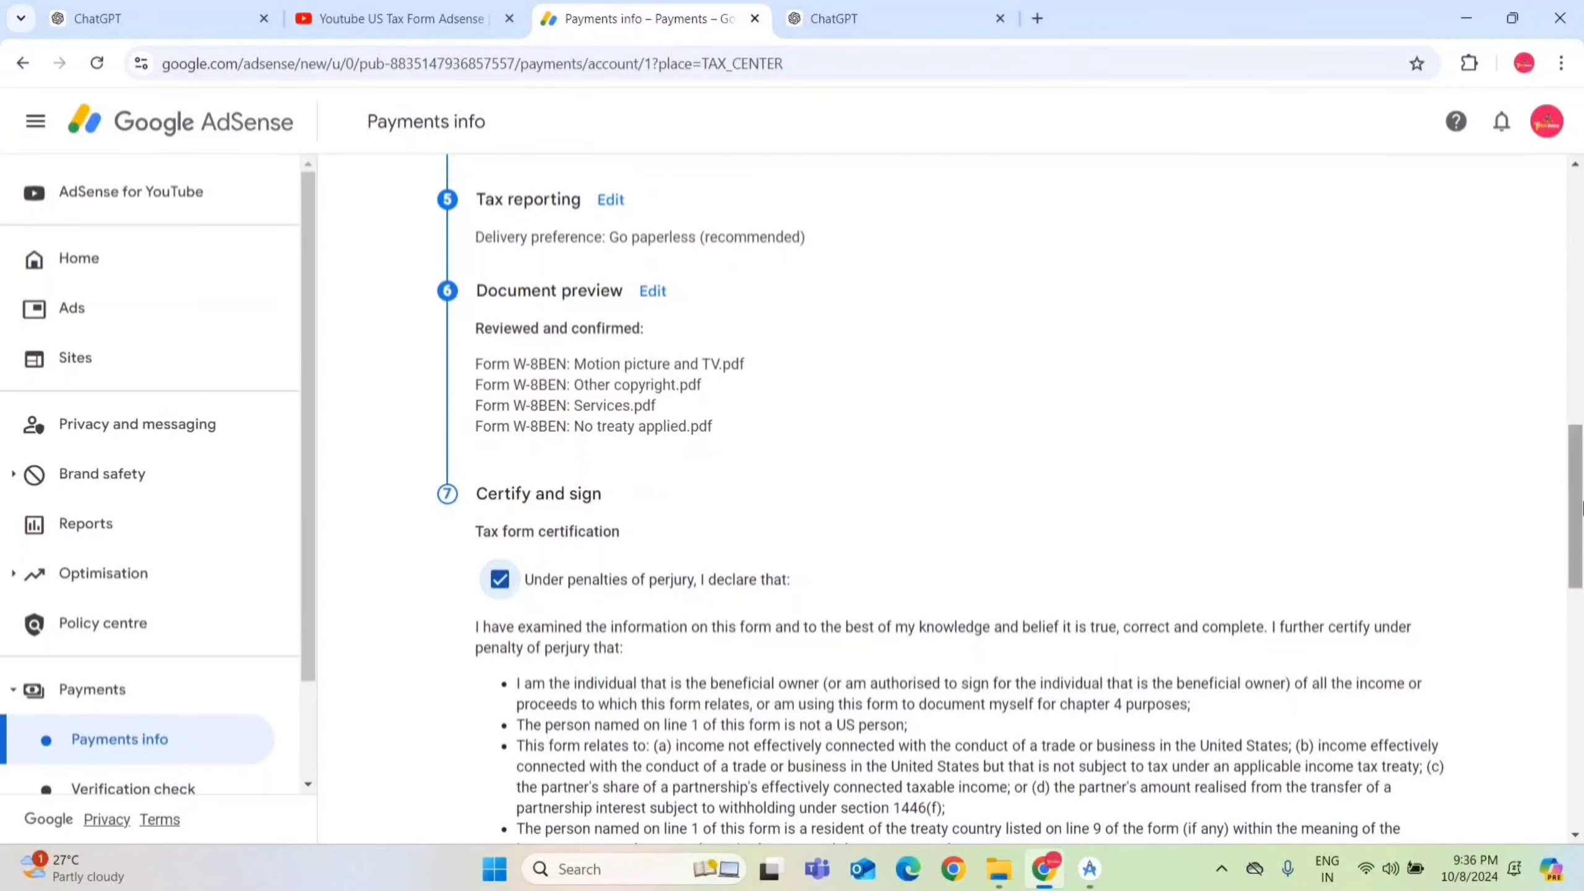
drag(1573, 535, 1580, 663)
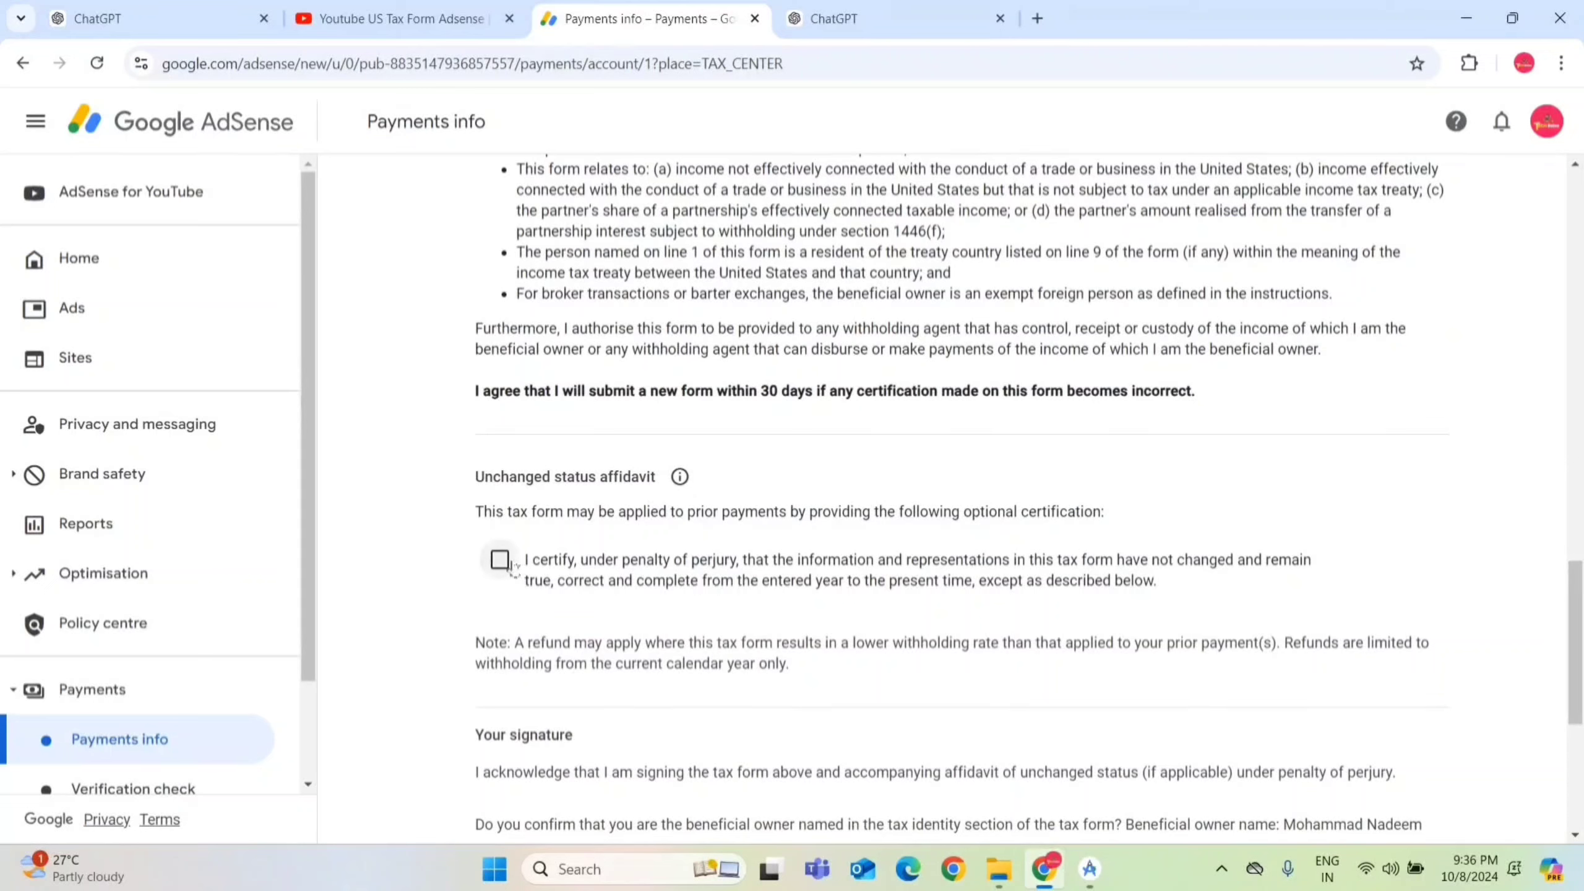
click(499, 560)
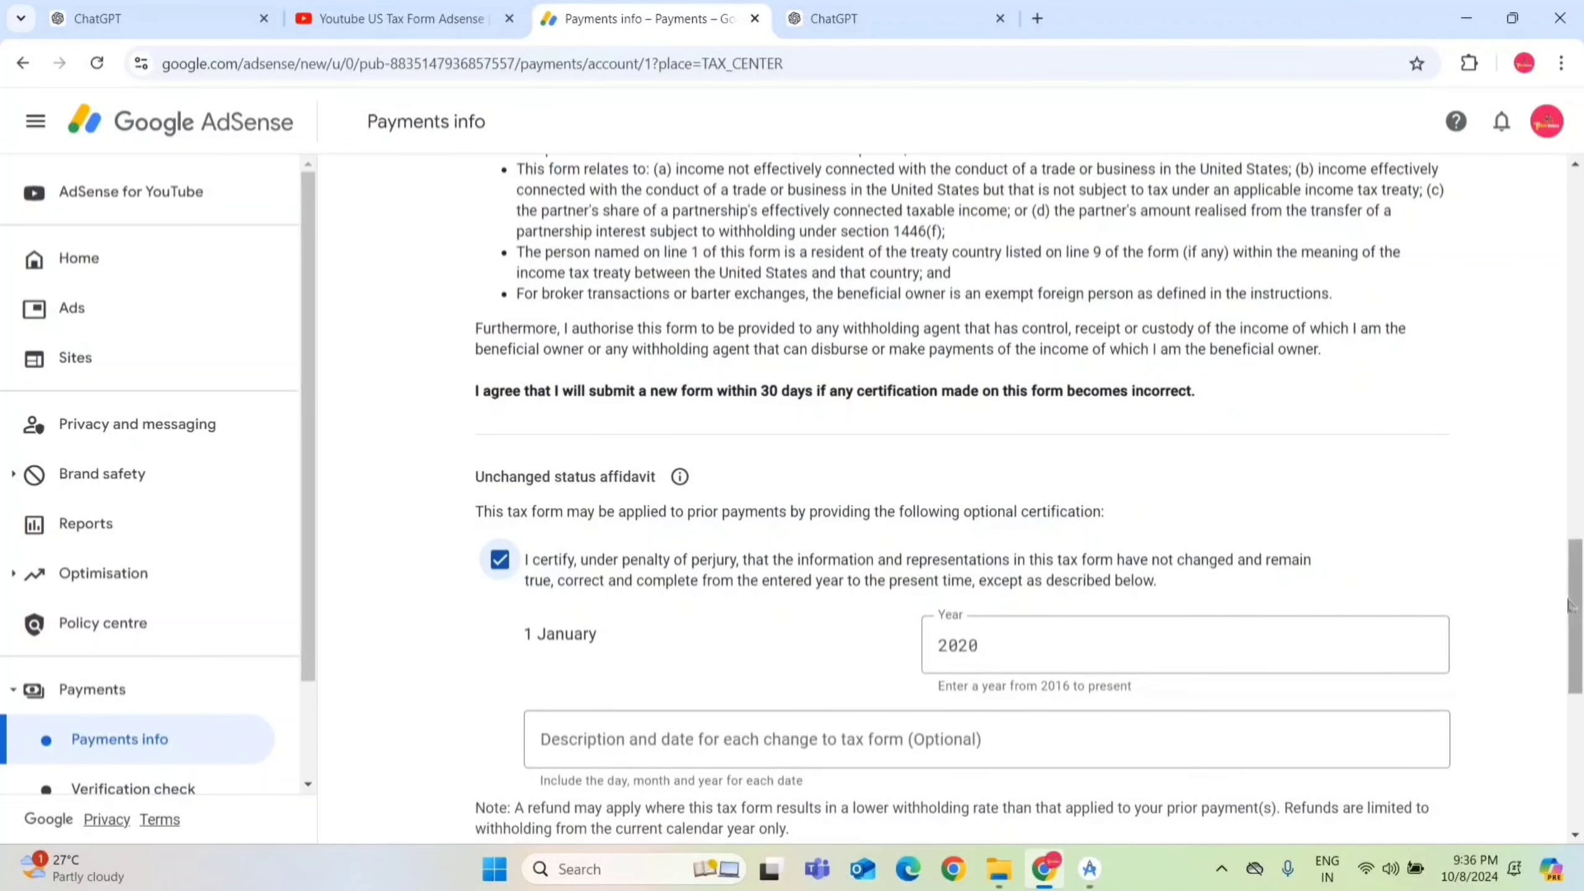
scroll(1570, 603, down, 4)
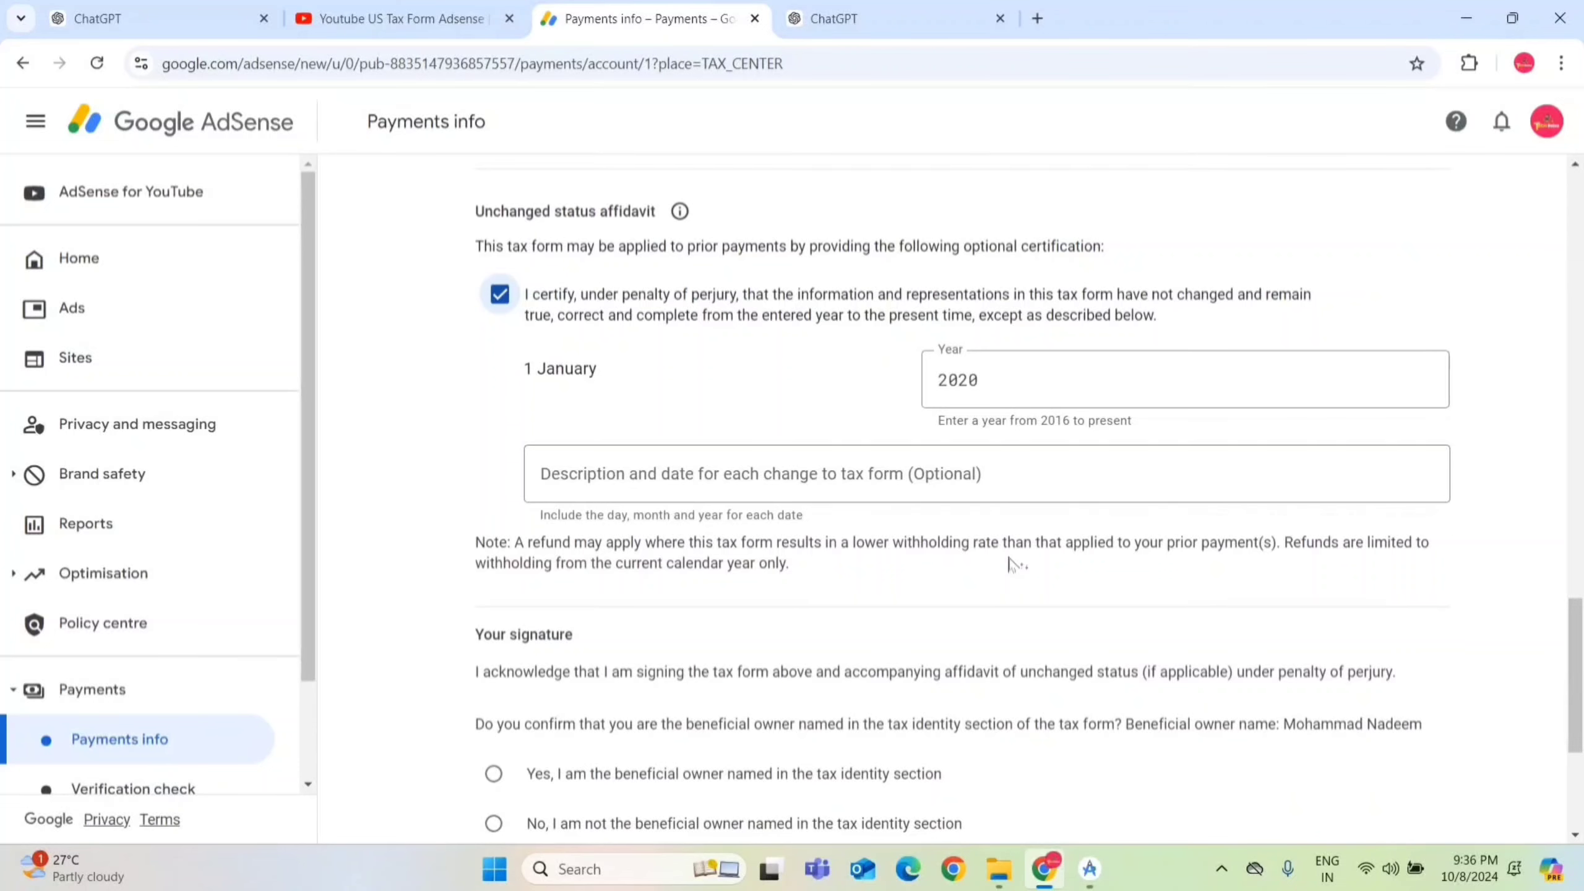
click(541, 473)
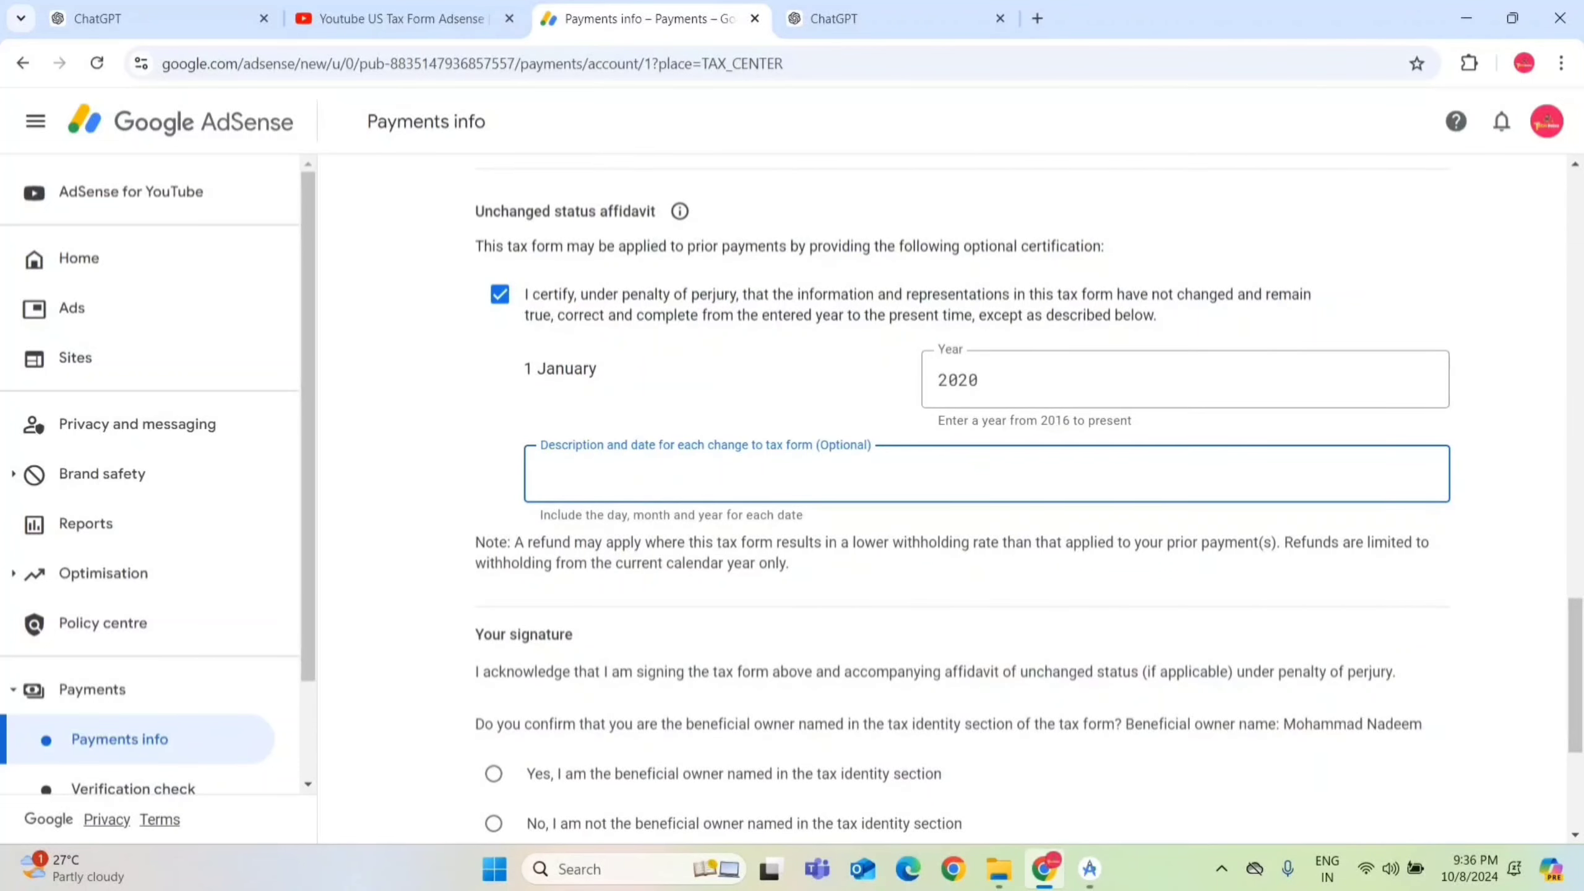
- Confirm in the signature section being the beneficial owner named in the tax identity section, and submit the tax form
scroll(1577, 686, down, 4)
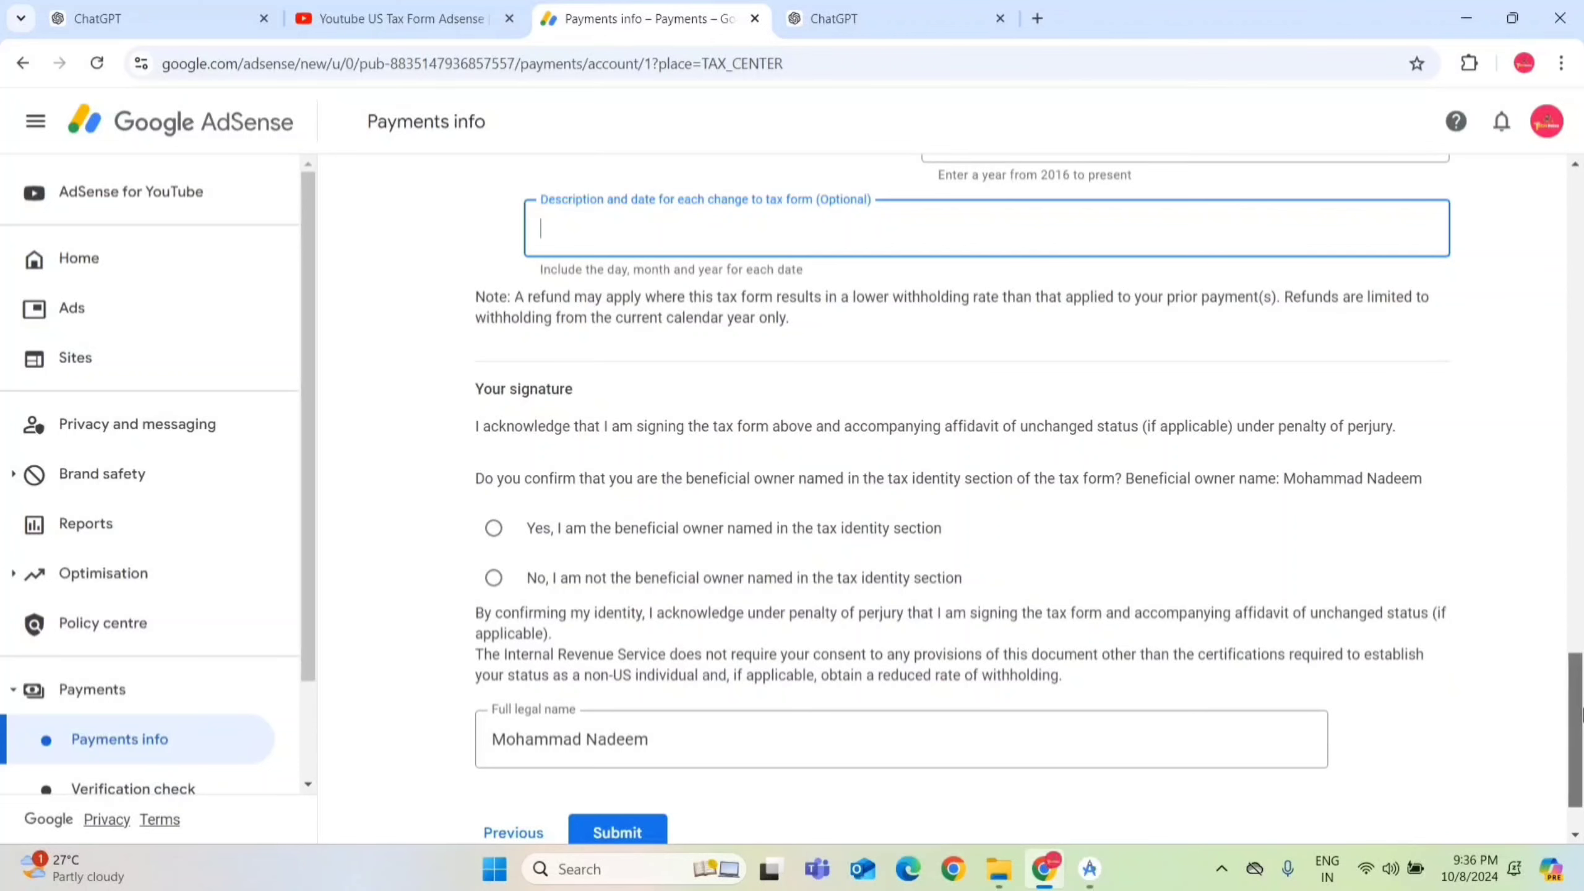
scroll(1580, 712, down, 2)
click(493, 442)
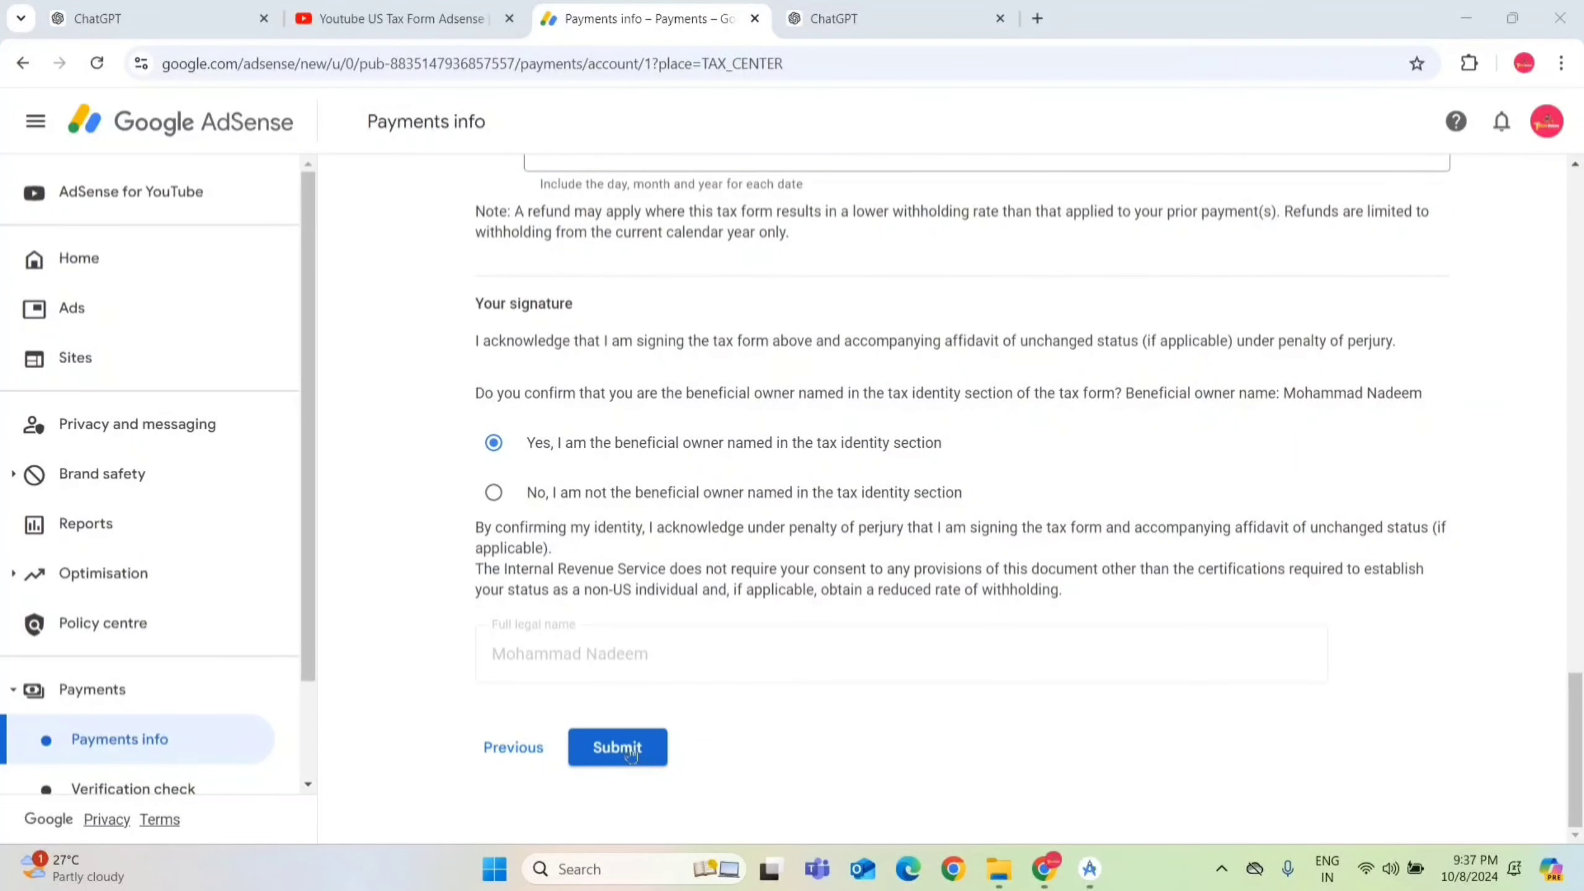
click(631, 750)
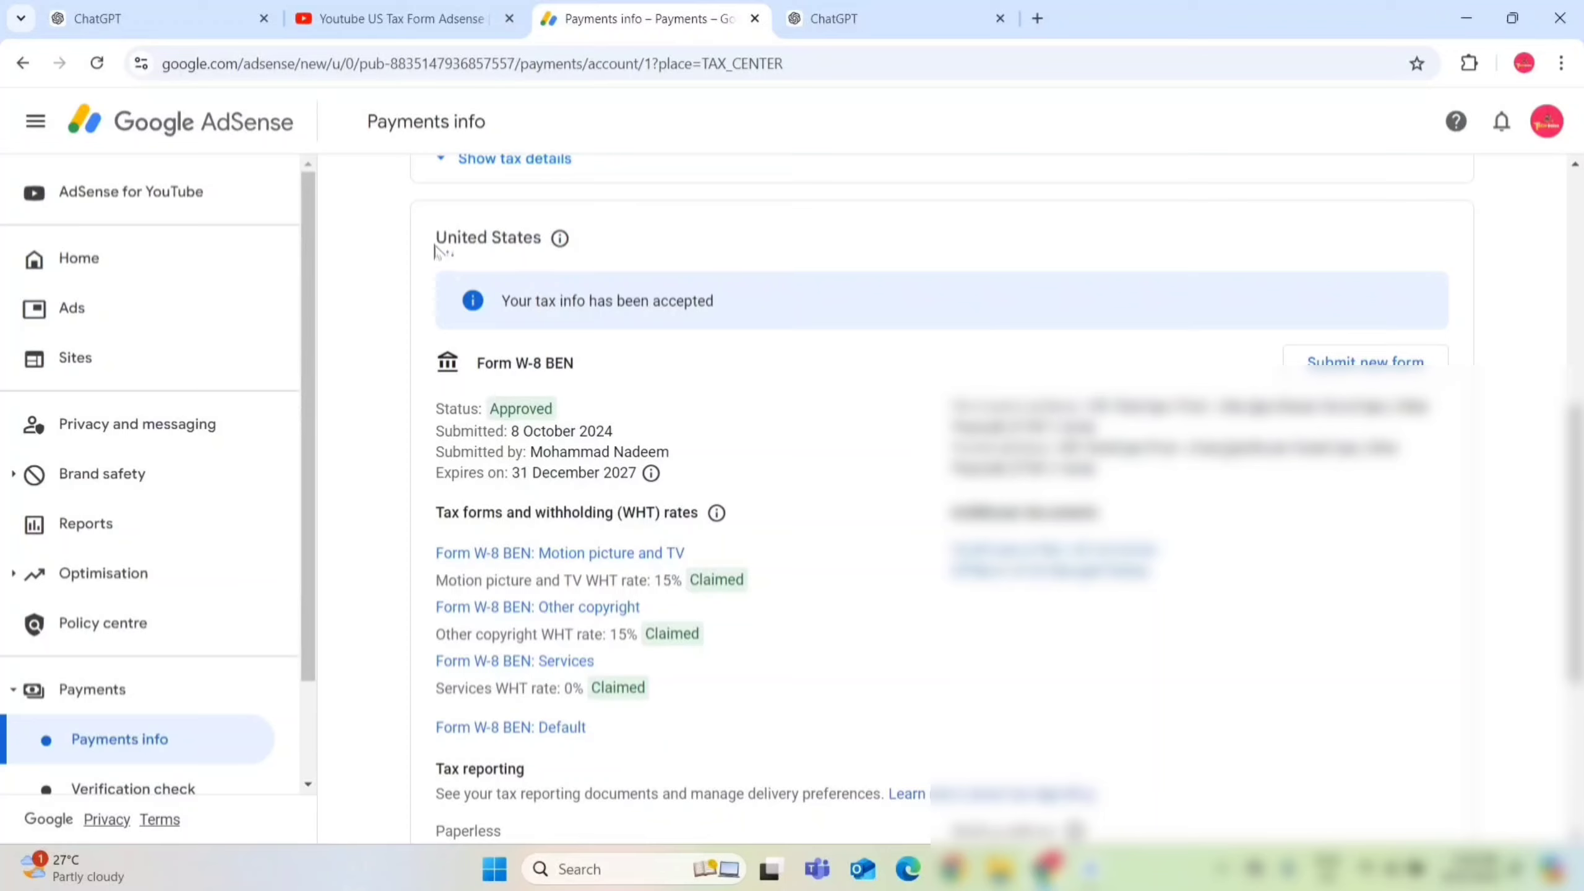
- Review the submission date, expiry date and acceptance notice of the United States W-8BEN form, plus the Singapore tax info entry
drag(507, 430, 609, 432)
click(626, 443)
drag(436, 473, 604, 473)
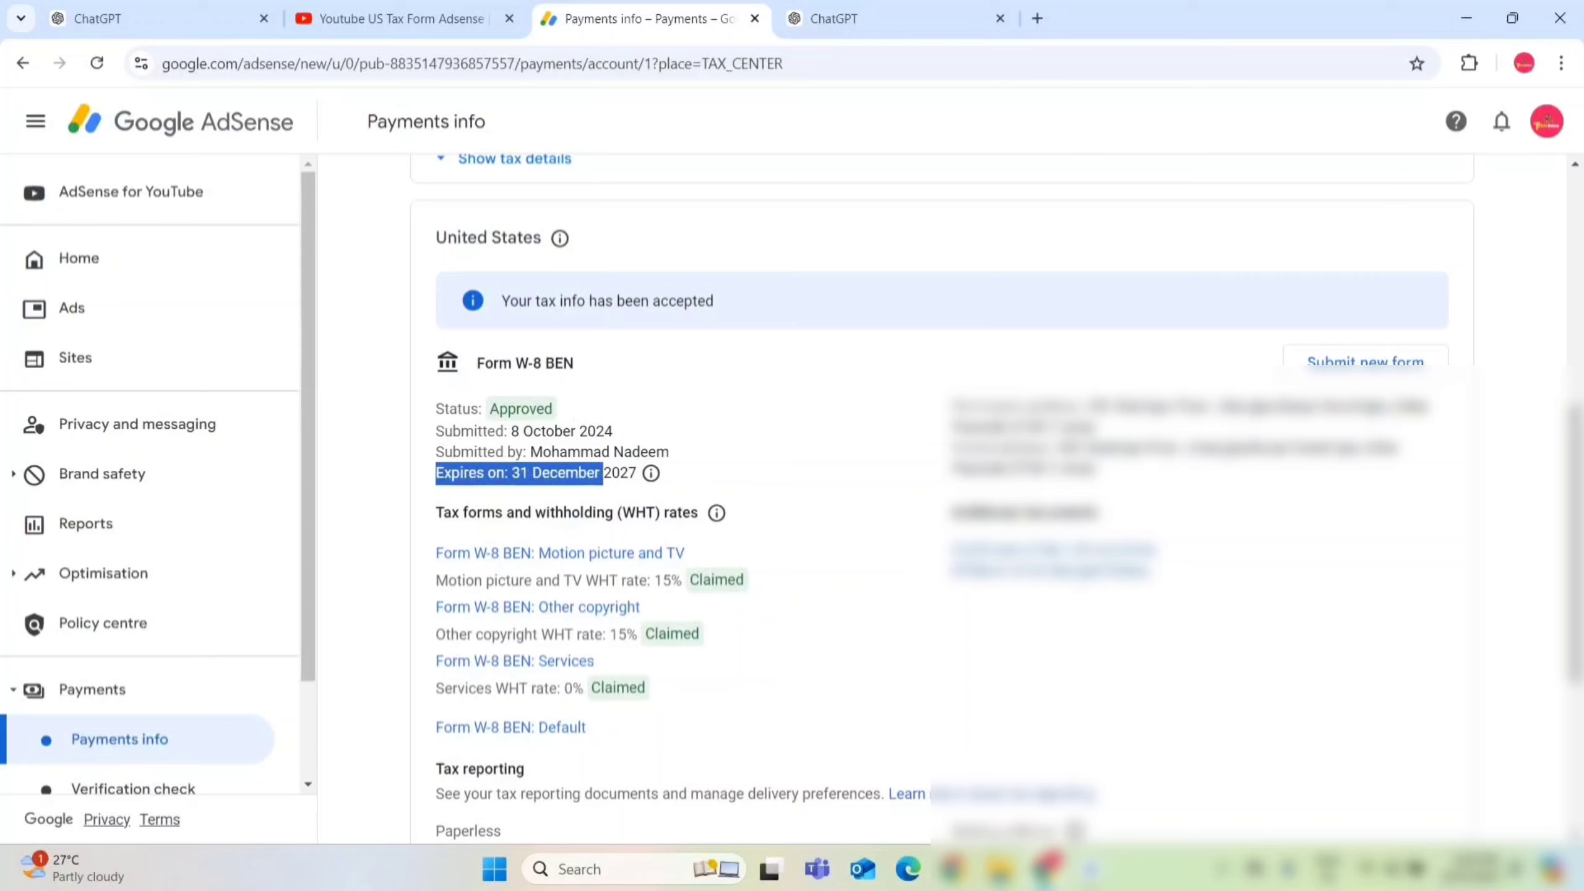
click(604, 473)
drag(463, 473, 628, 473)
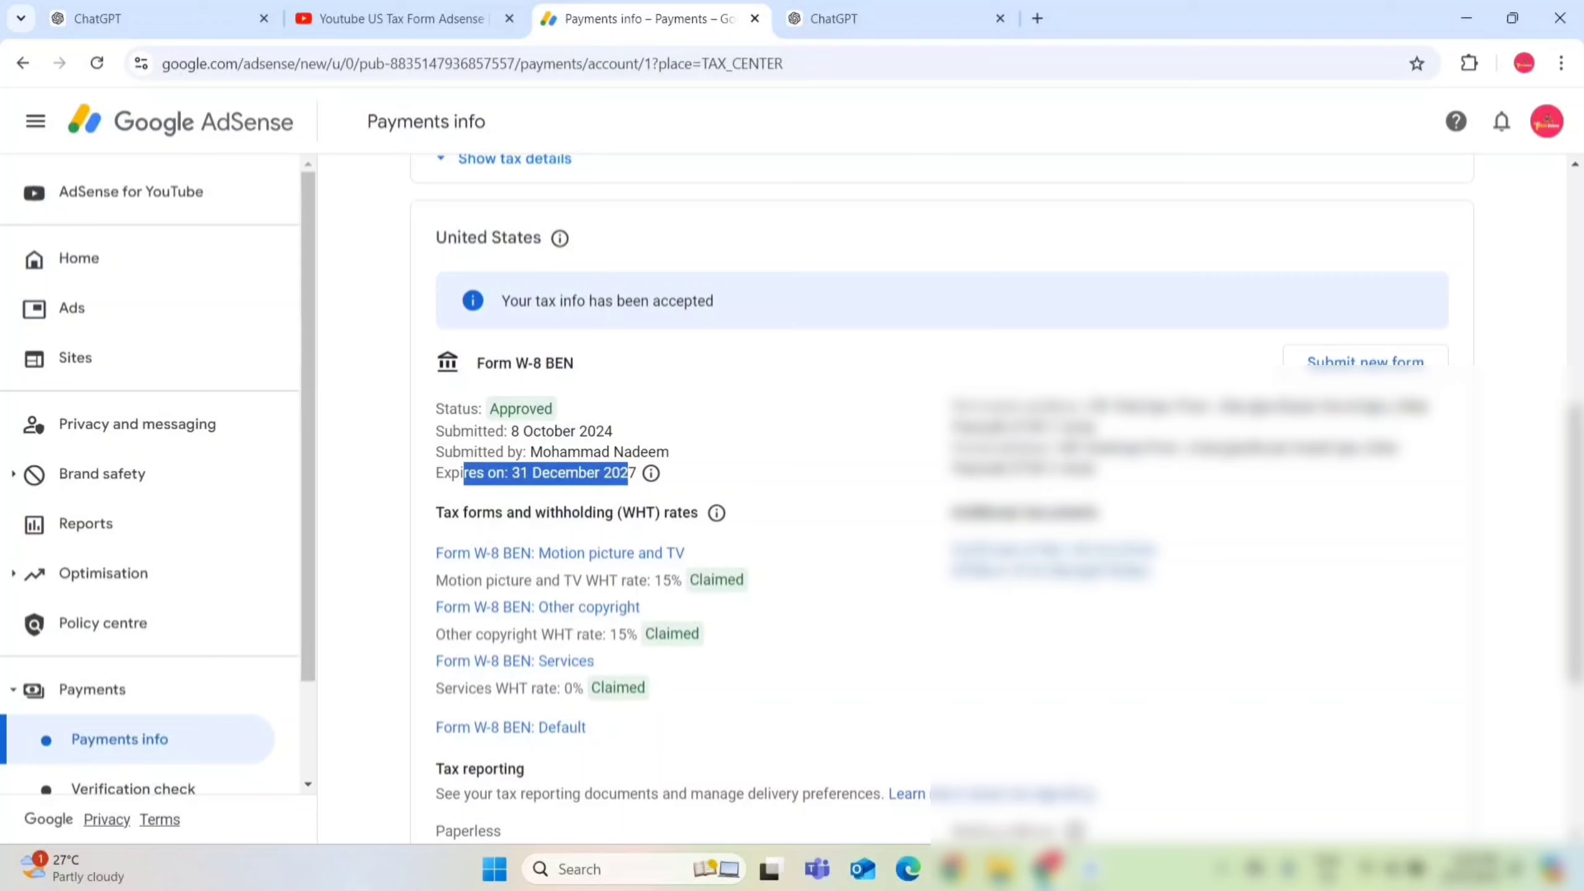
click(550, 499)
drag(508, 473, 603, 473)
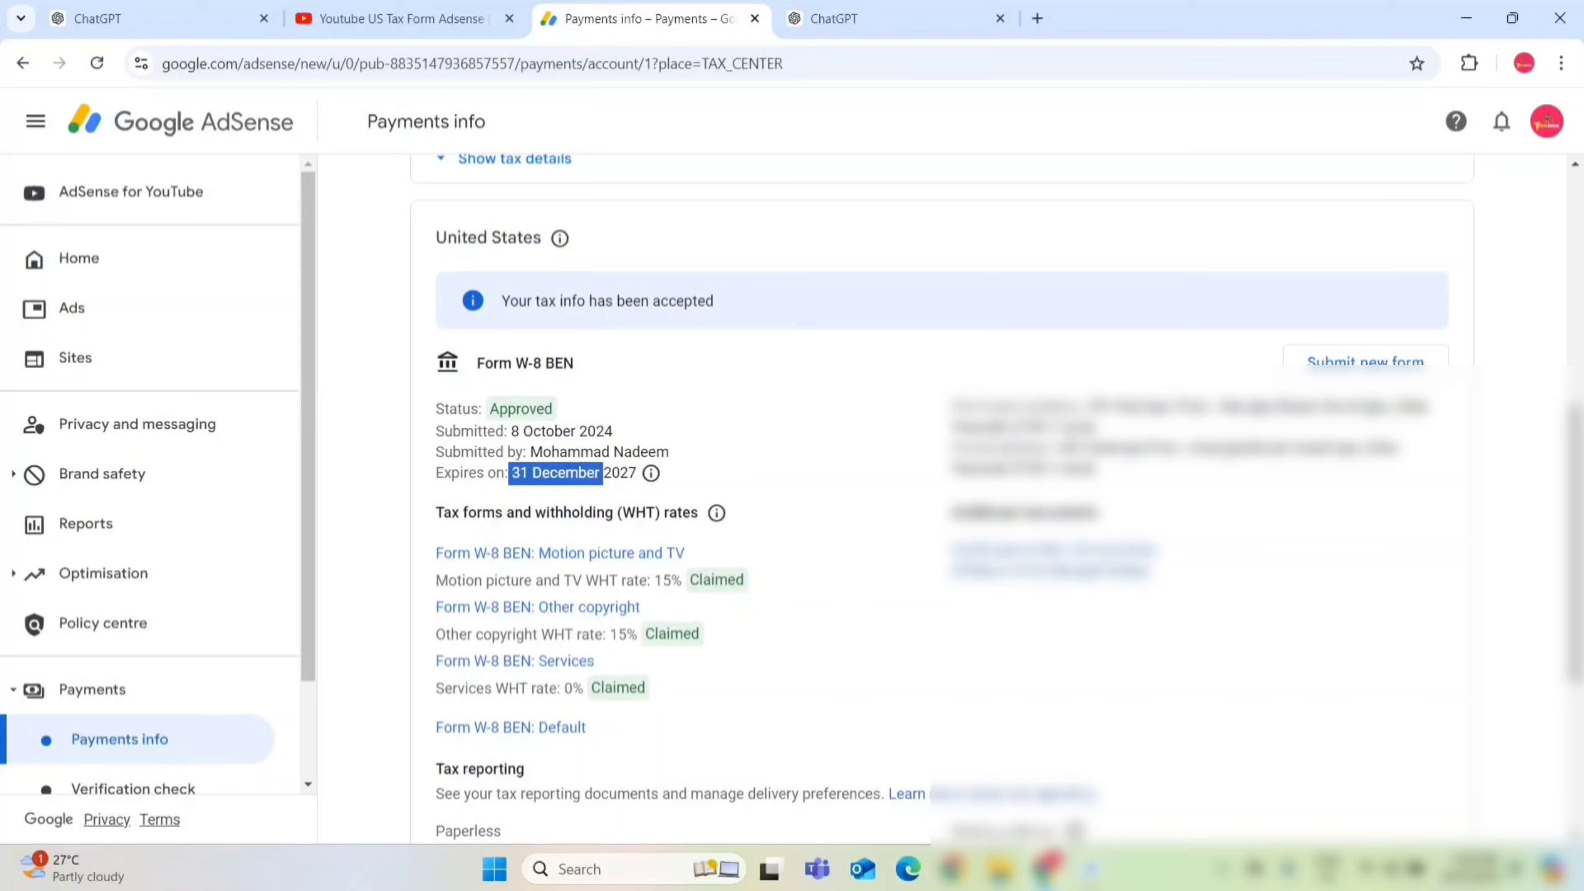
click(603, 472)
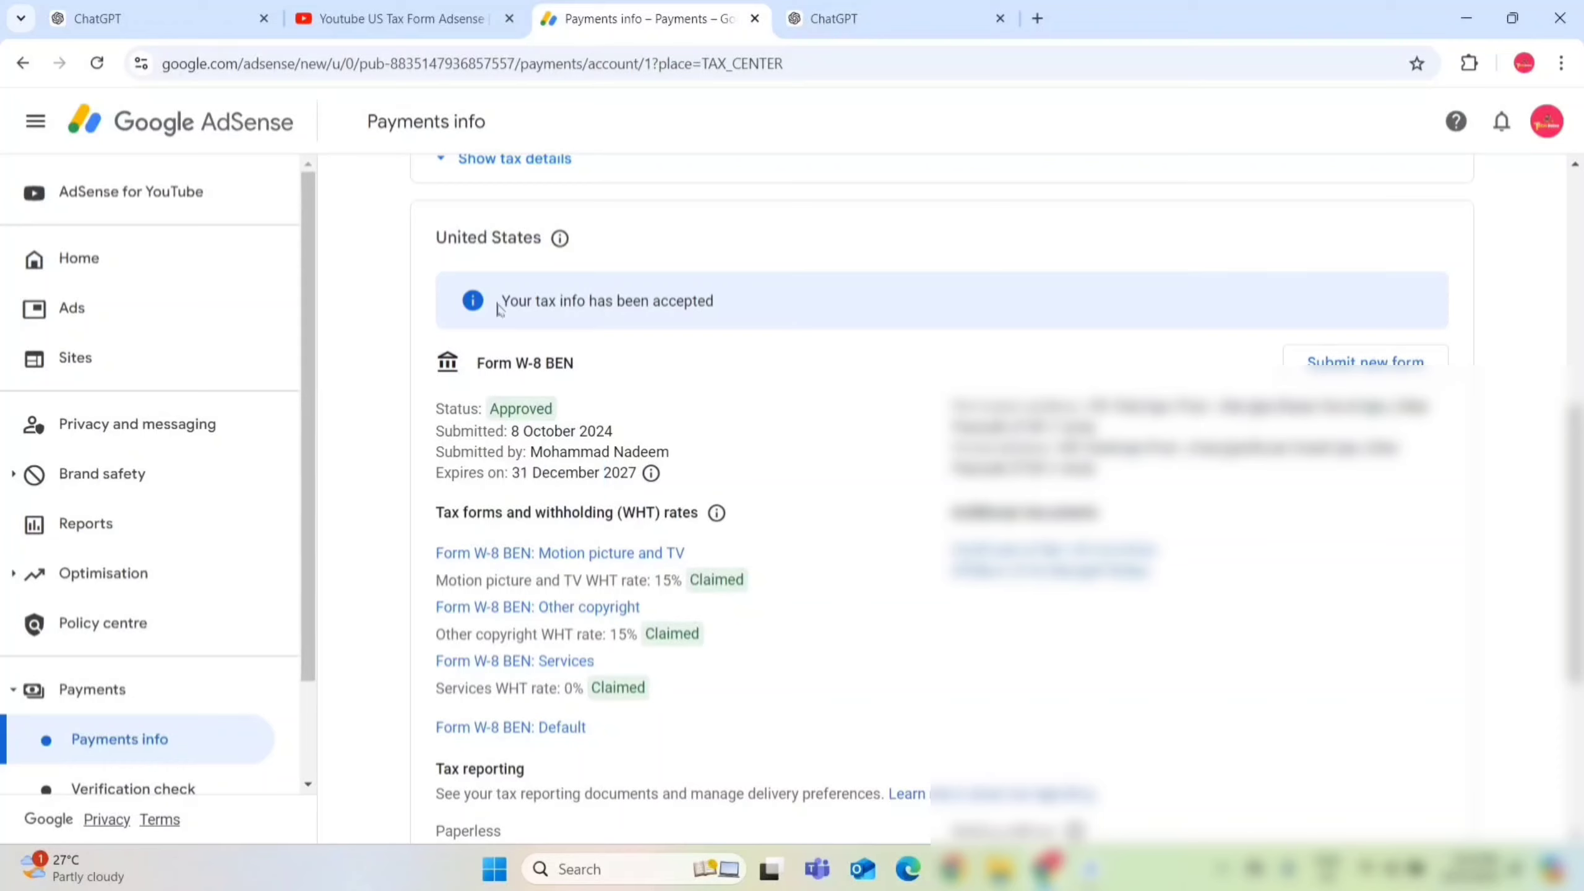
drag(499, 310, 728, 312)
click(731, 312)
drag(435, 239, 523, 238)
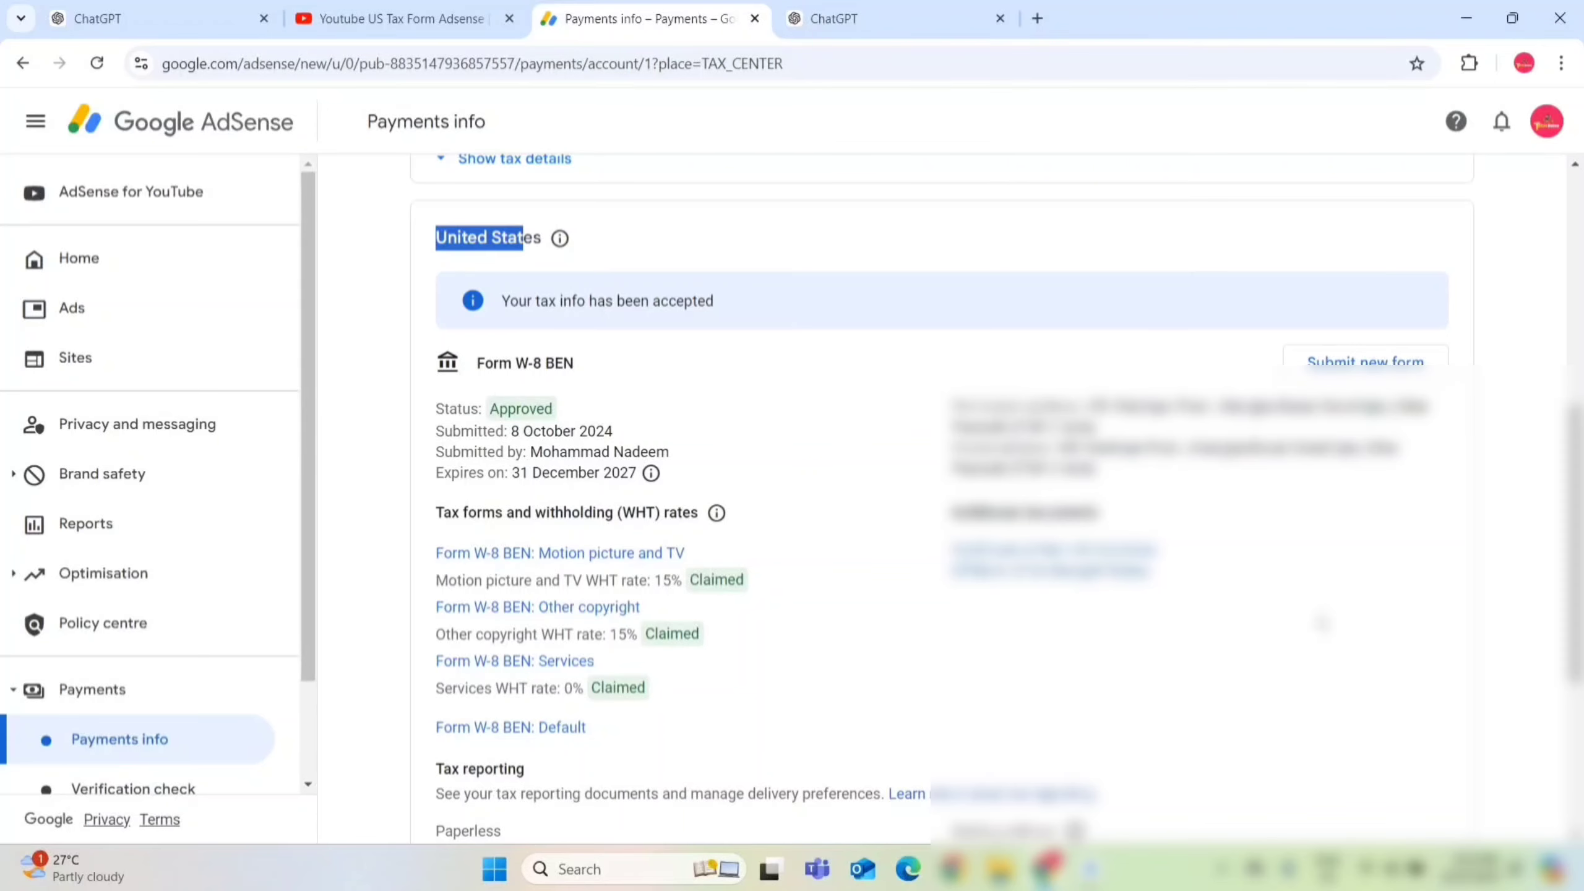
scroll(909, 355, up, 9)
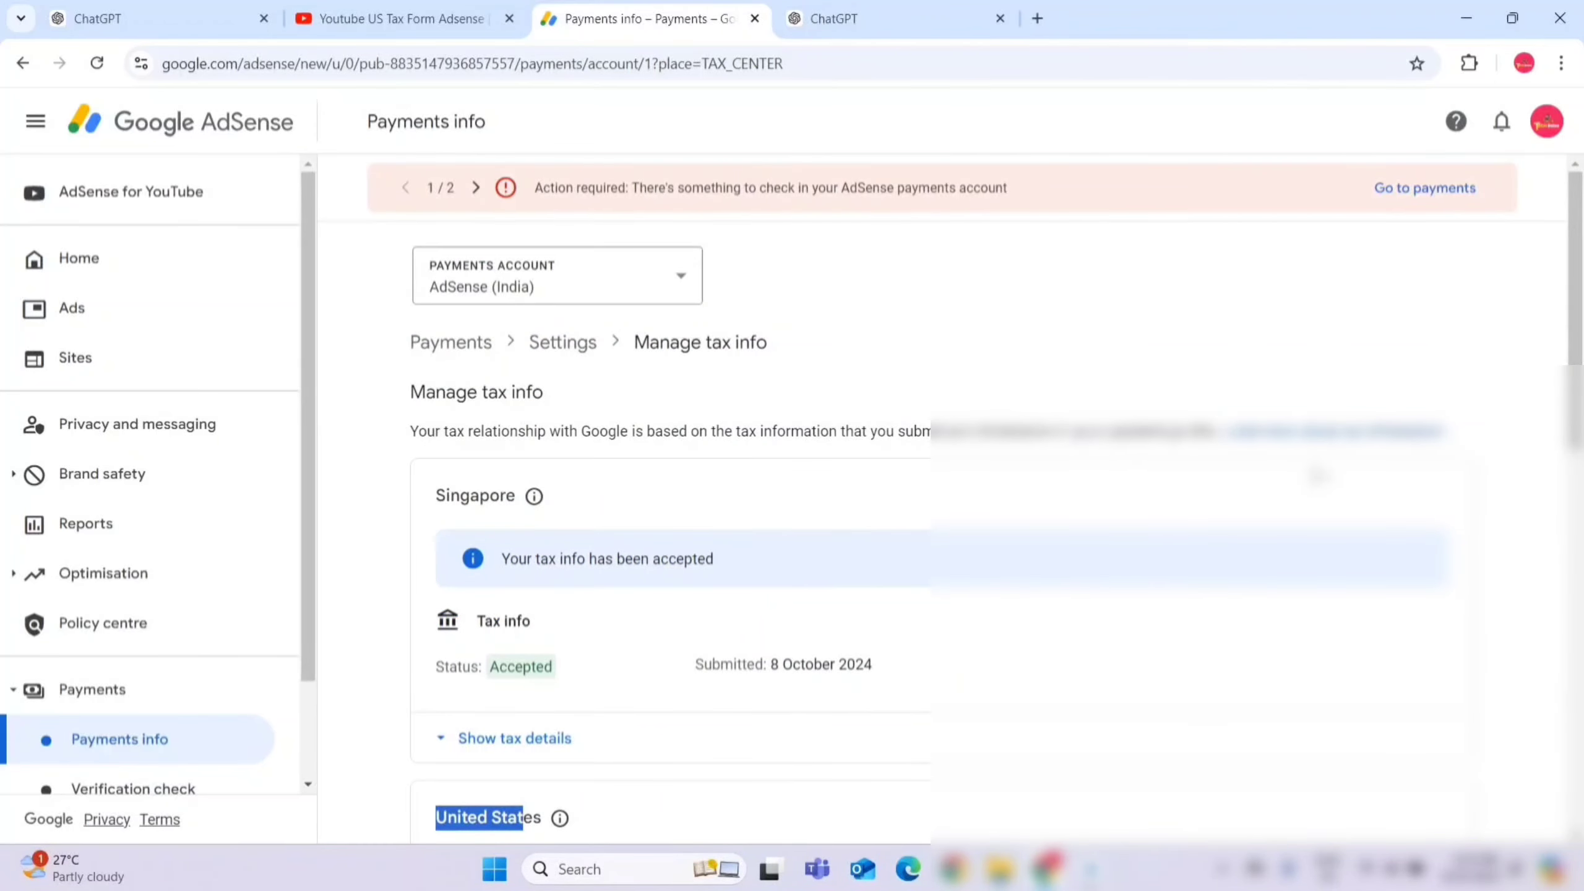
scroll(1575, 312, down, 2)
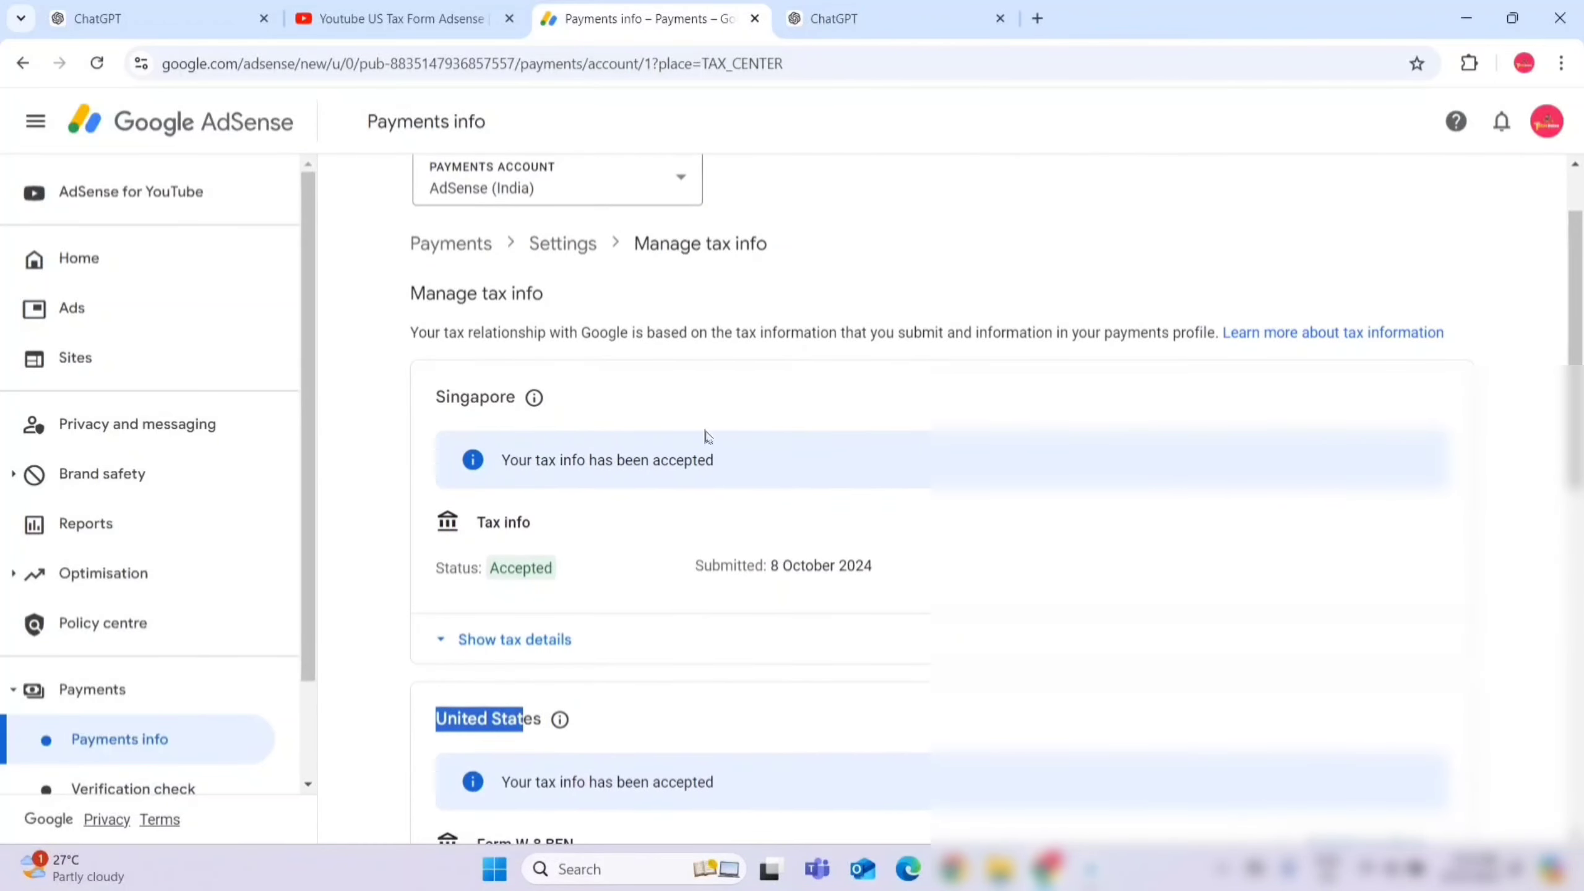